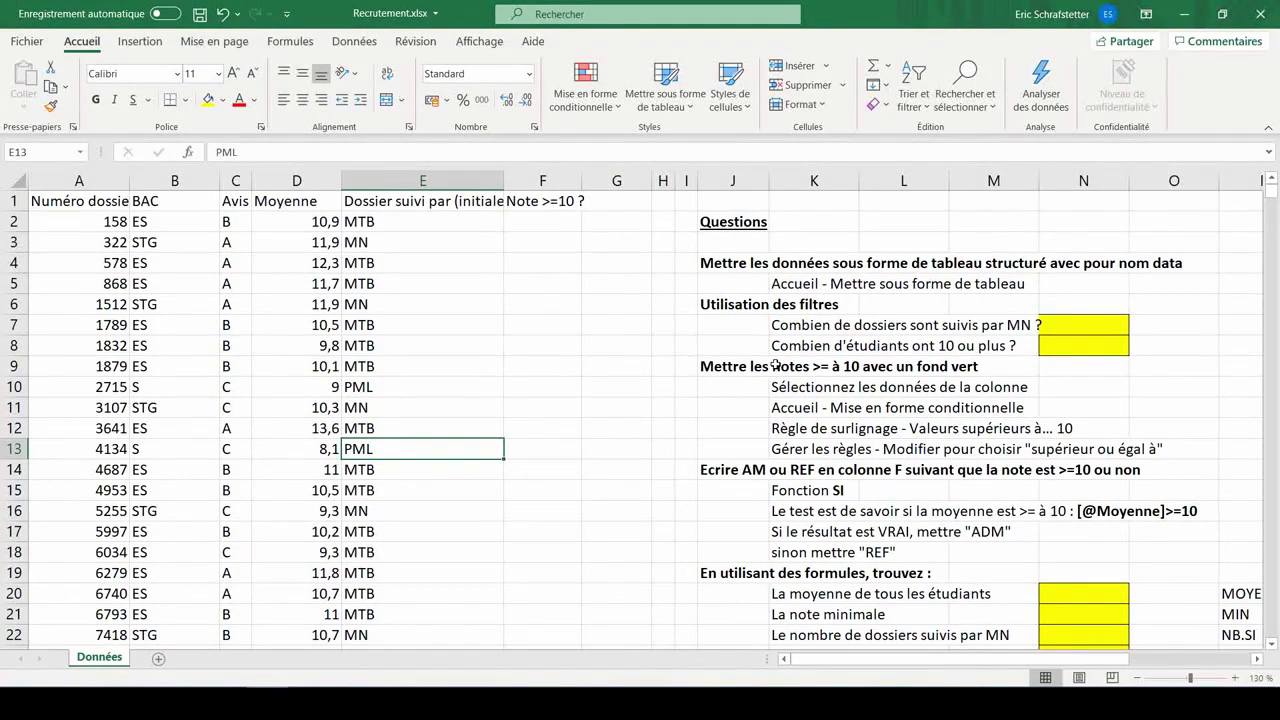
Step: Format the student data as a table with the blue medium style and headers
{"action": "left_click", "coordinate": [738, 304]}
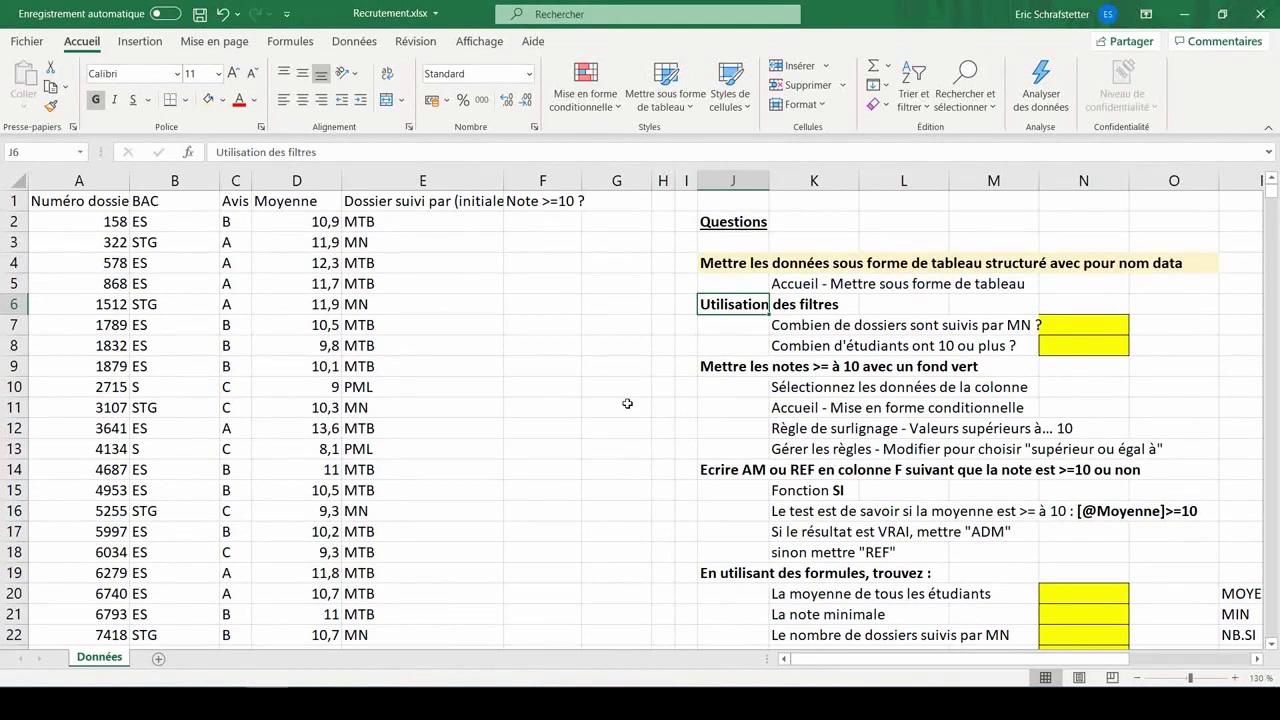
{"action": "left_click", "coordinate": [327, 310]}
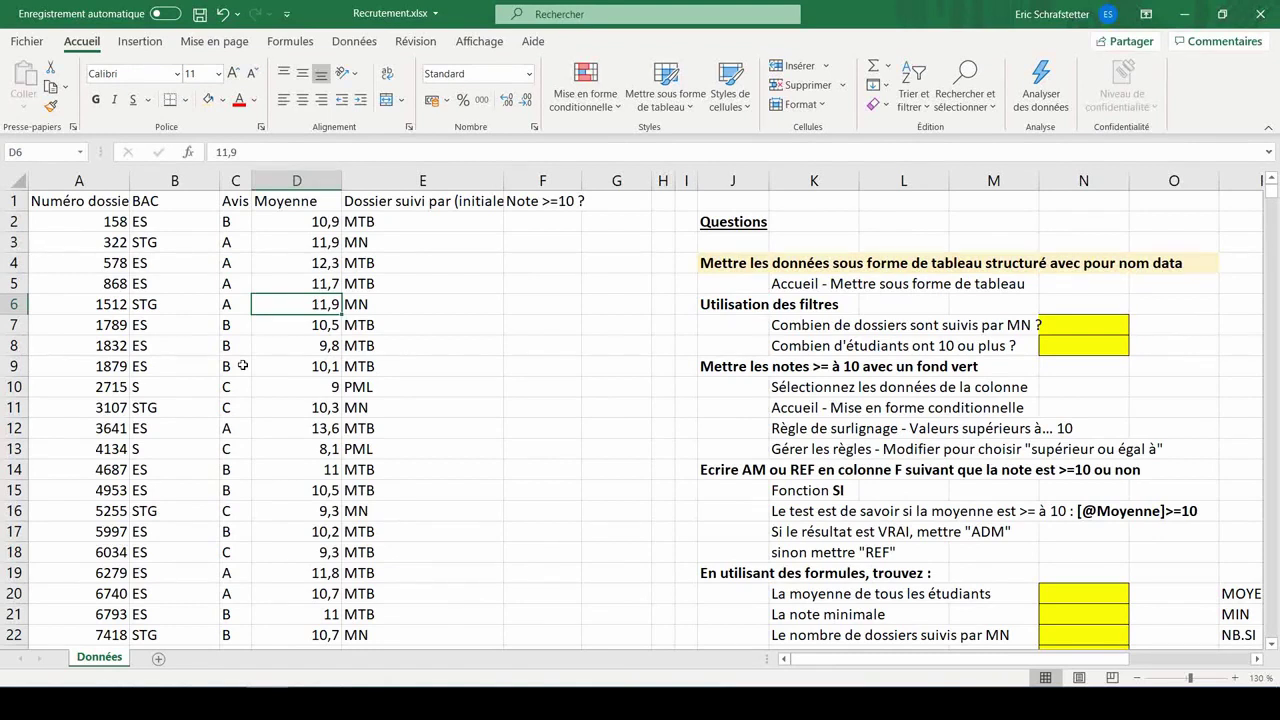
{"action": "left_click", "coordinate": [683, 89]}
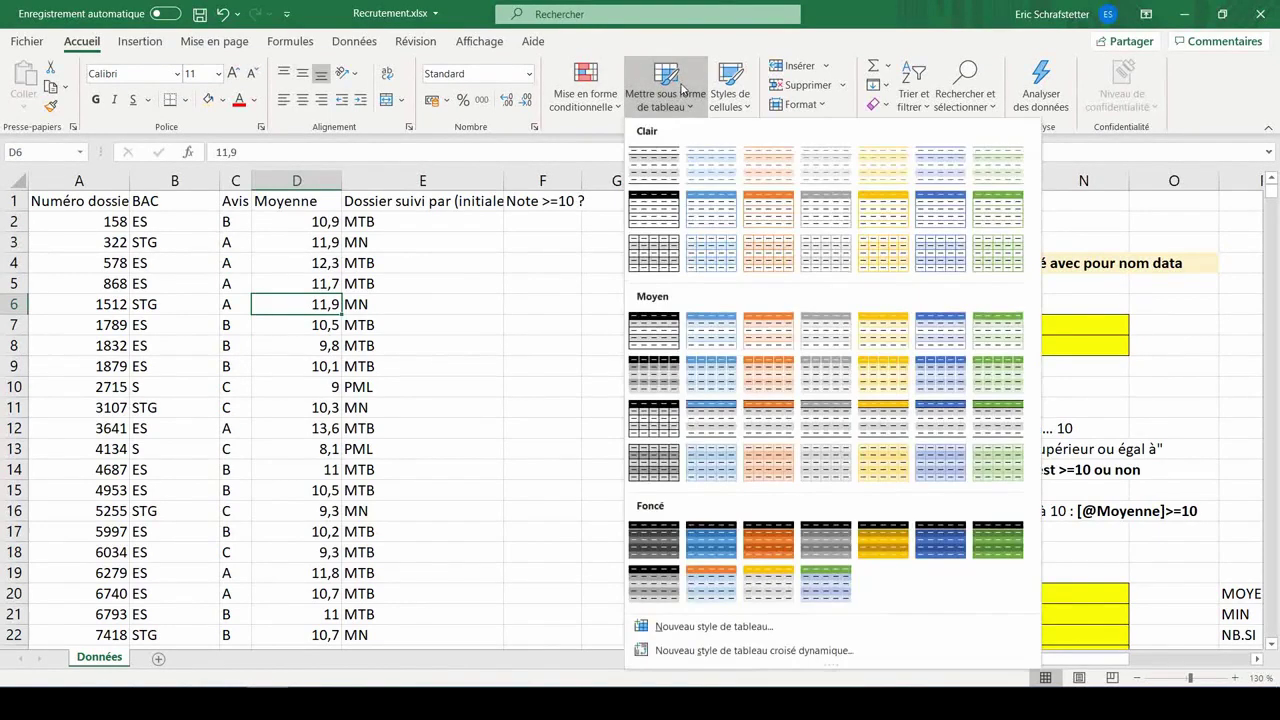
{"action": "left_click", "coordinate": [724, 332]}
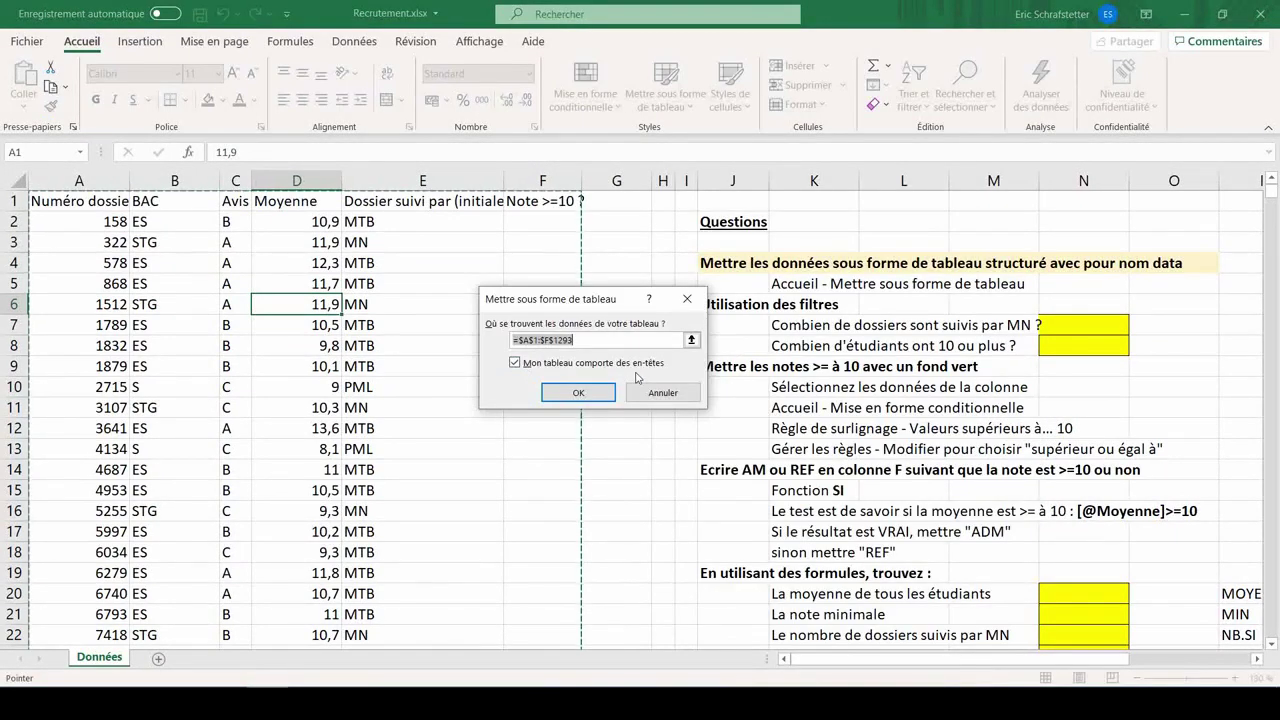
{"action": "left_click", "coordinate": [577, 392]}
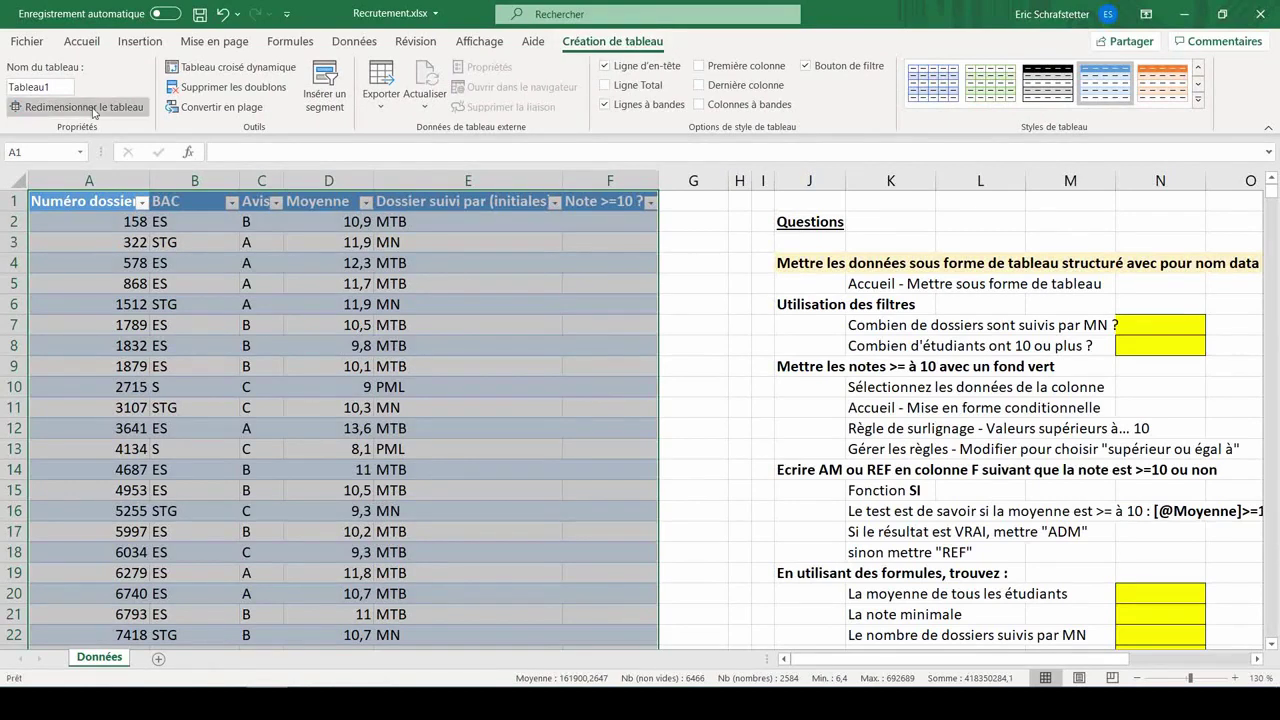
Step: Rename the table from Tableau1 to 'data'
{"action": "left_click", "coordinate": [58, 88]}
{"action": "type", "text": "data"}
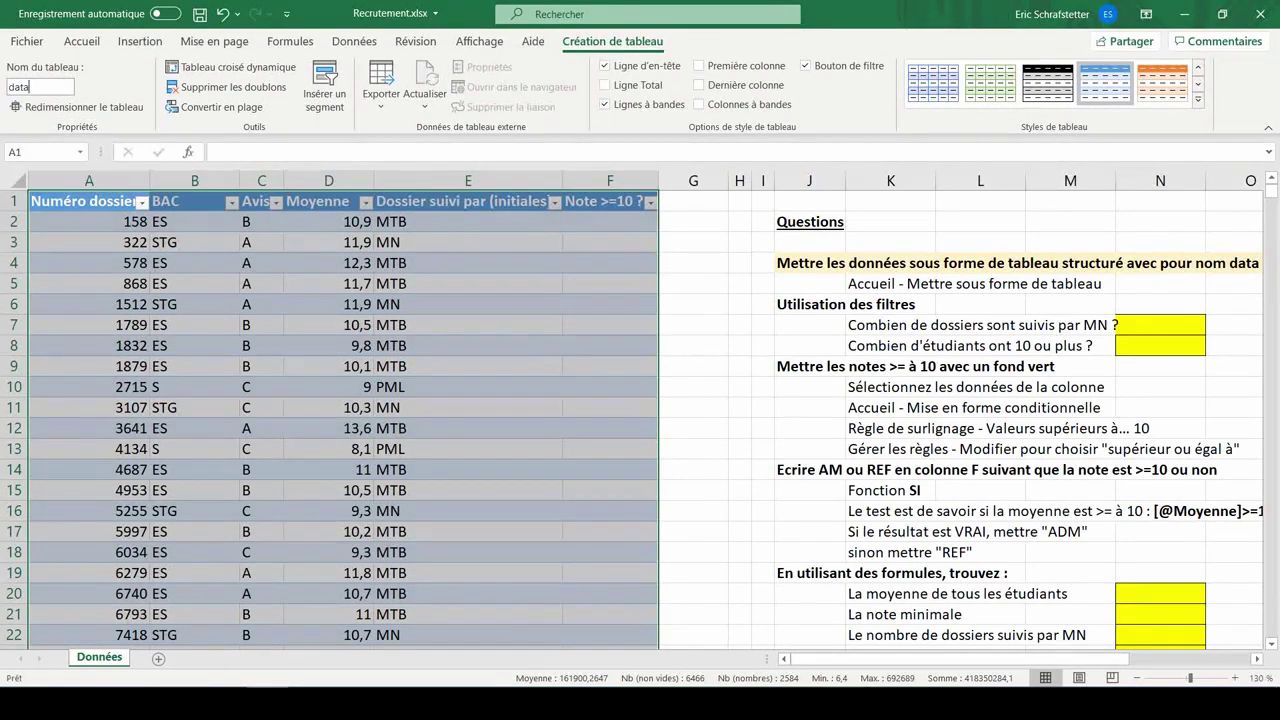
{"action": "key", "text": "Return"}
{"action": "left_click", "coordinate": [805, 366]}
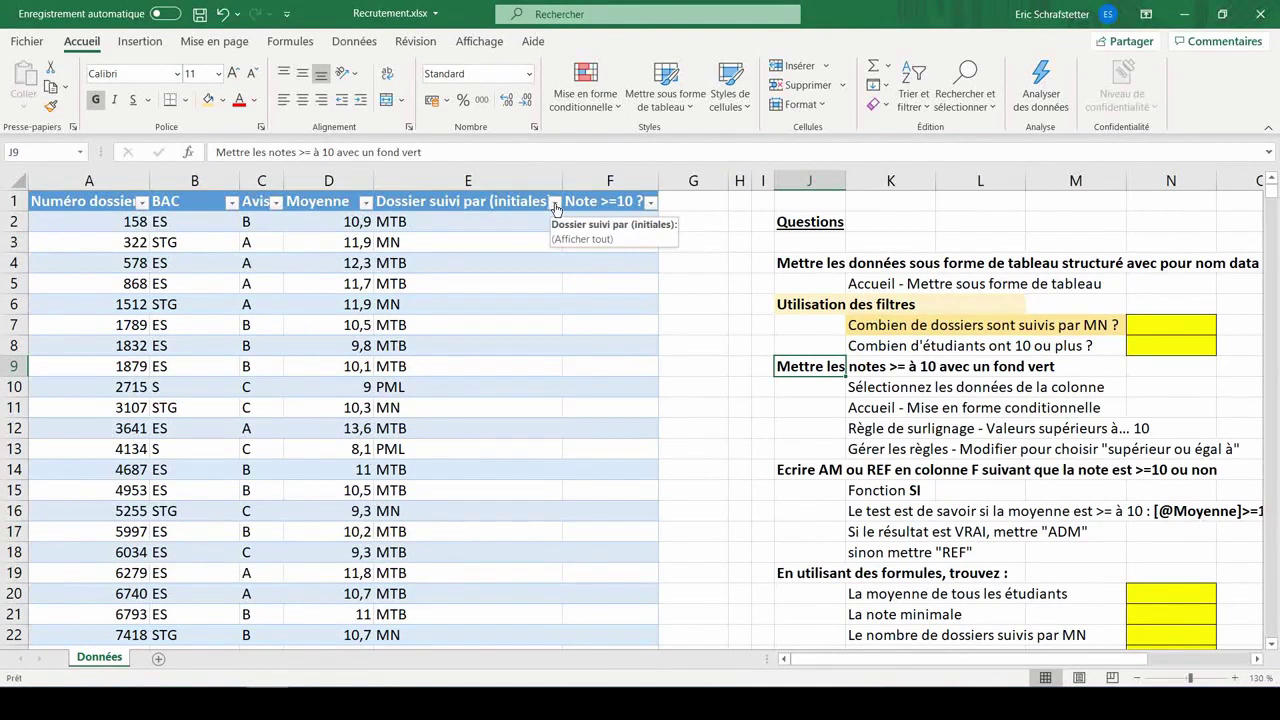
Step: Filter the Dossier suivi par column to show only files followed by MN
{"action": "left_click", "coordinate": [354, 41]}
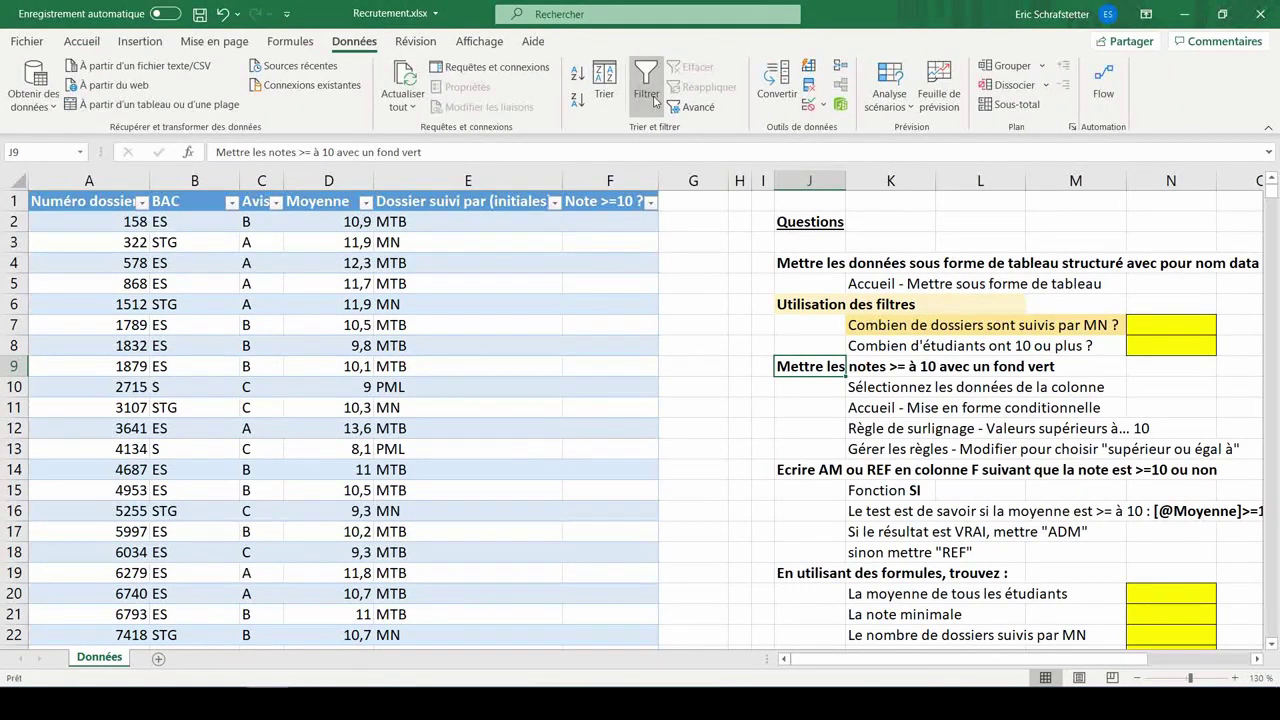
{"action": "left_click", "coordinate": [656, 100]}
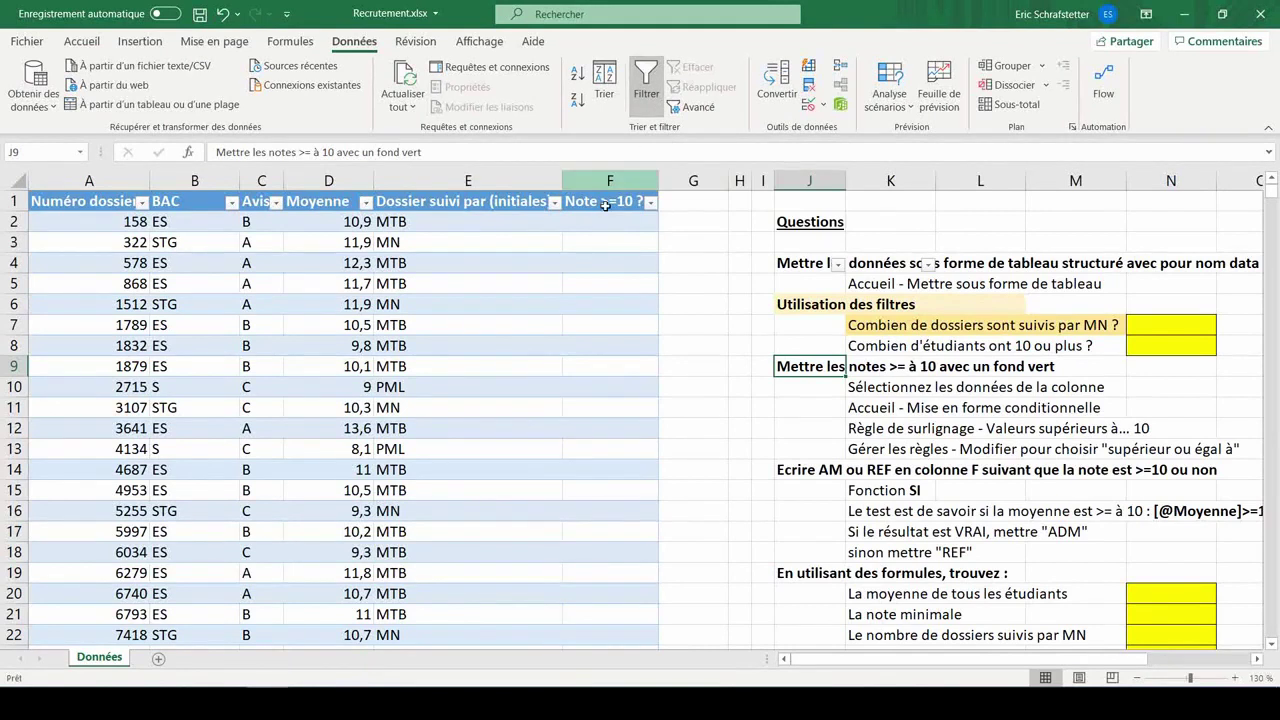
{"action": "left_click", "coordinate": [555, 202]}
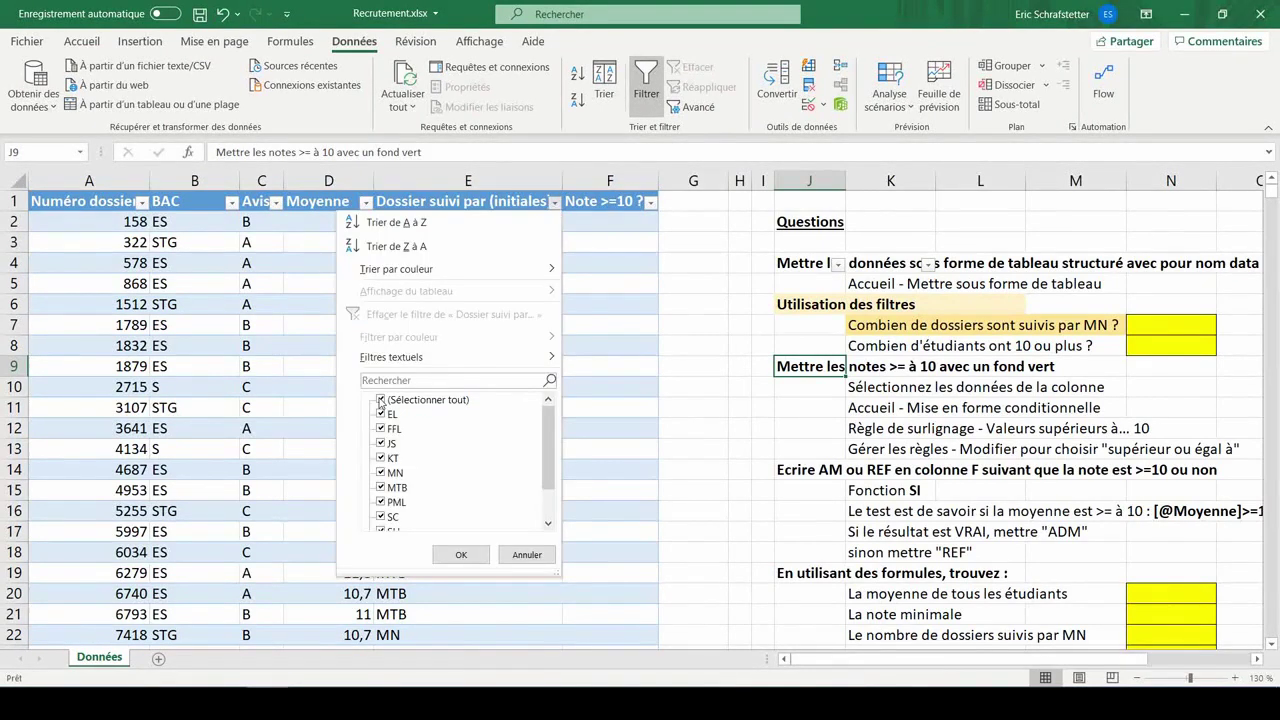
{"action": "left_click", "coordinate": [380, 400]}
{"action": "left_click", "coordinate": [380, 473]}
{"action": "left_click", "coordinate": [381, 474]}
{"action": "left_click", "coordinate": [381, 400]}
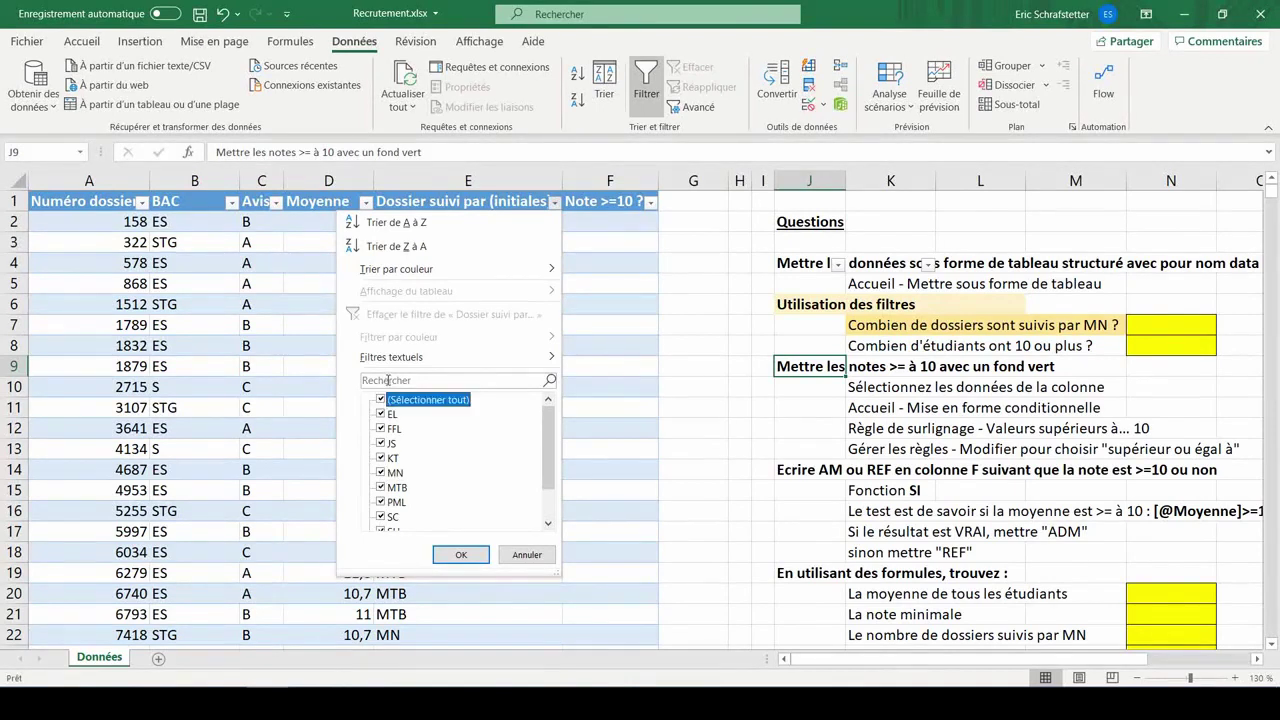
{"action": "left_click", "coordinate": [388, 380]}
{"action": "type", "text": "m"}
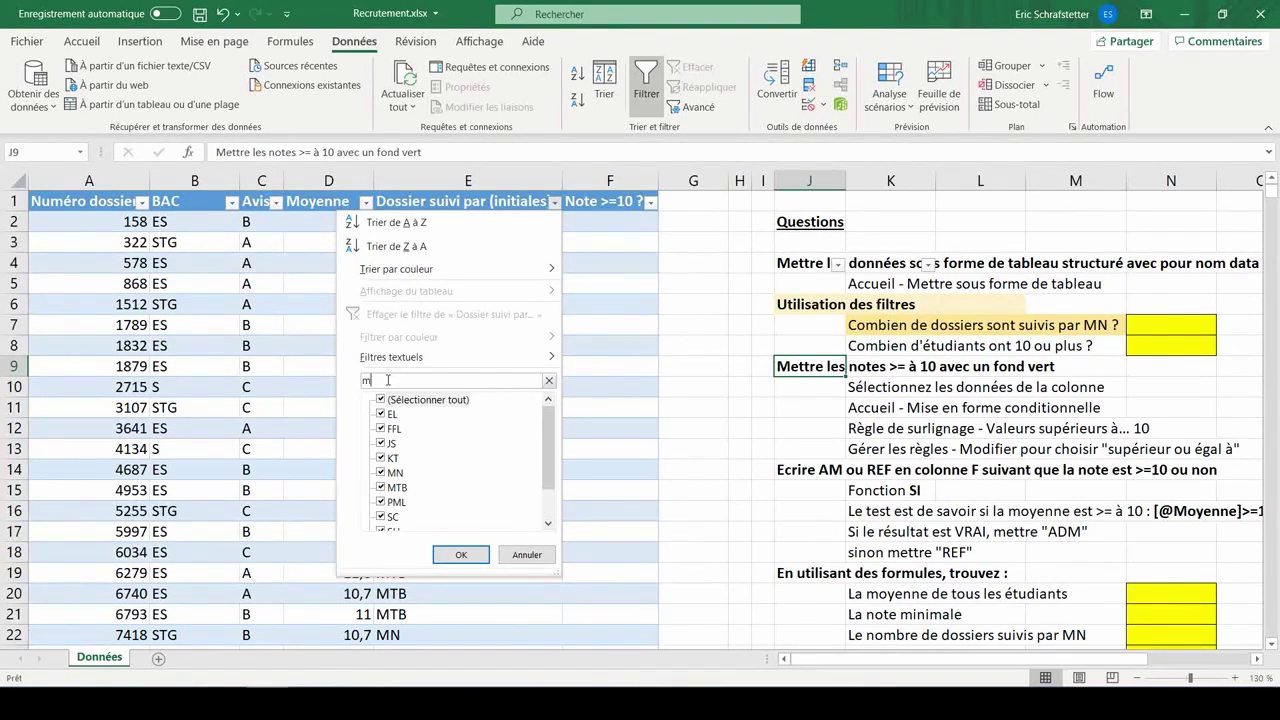
{"action": "type", "text": "n"}
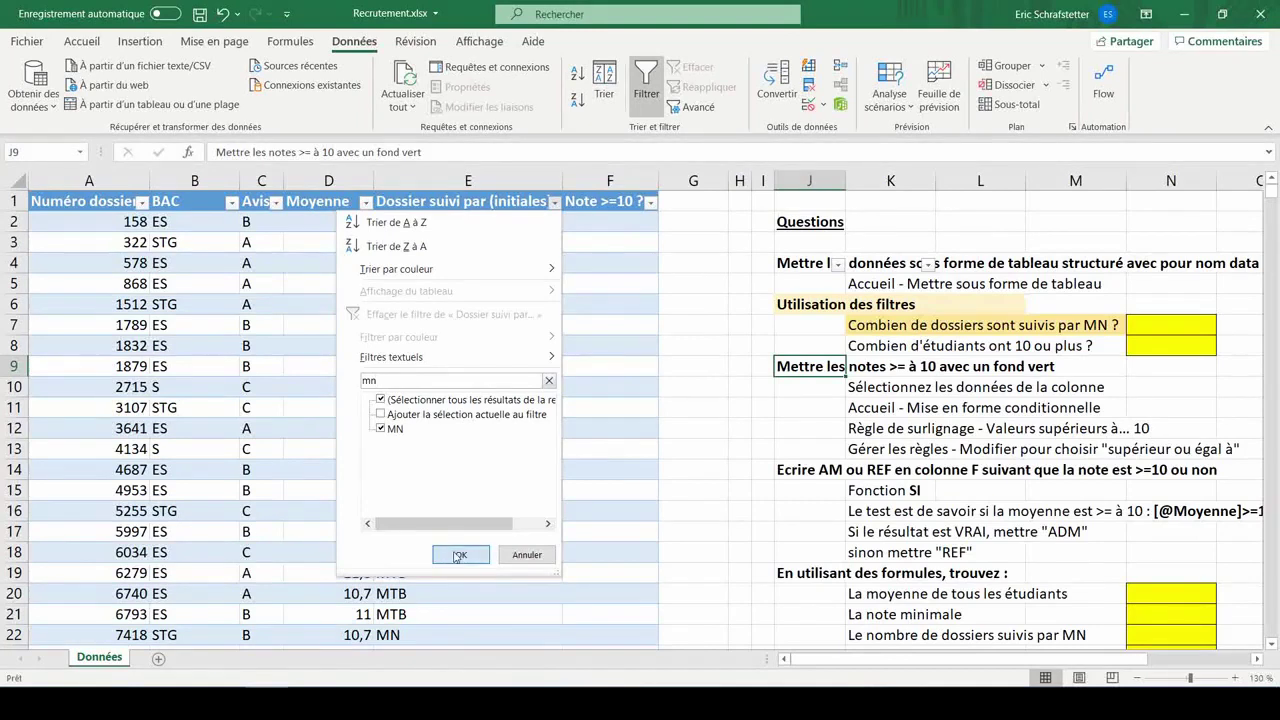
{"action": "left_click", "coordinate": [453, 552]}
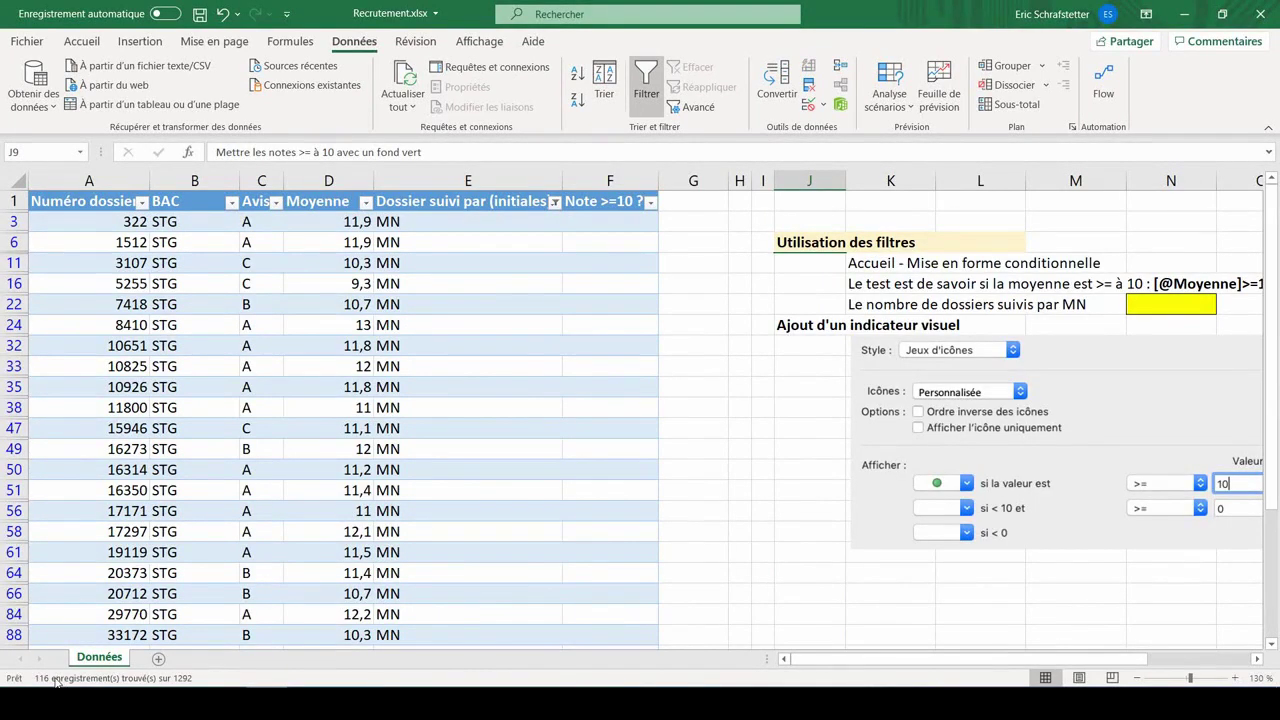
{"action": "mouse_move", "coordinate": [57, 681]}
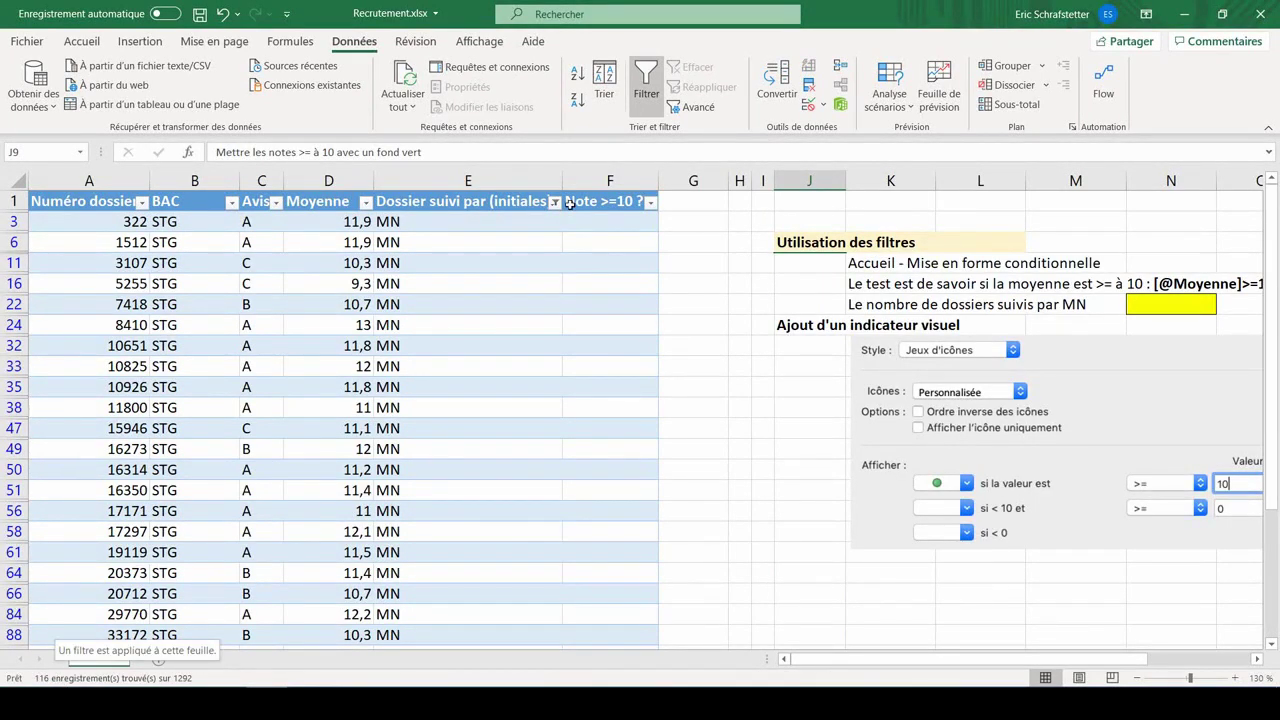
Step: Clear the MN filter and enter the count 116 in cell N7
{"action": "left_click", "coordinate": [467, 263]}
{"action": "left_click", "coordinate": [697, 67]}
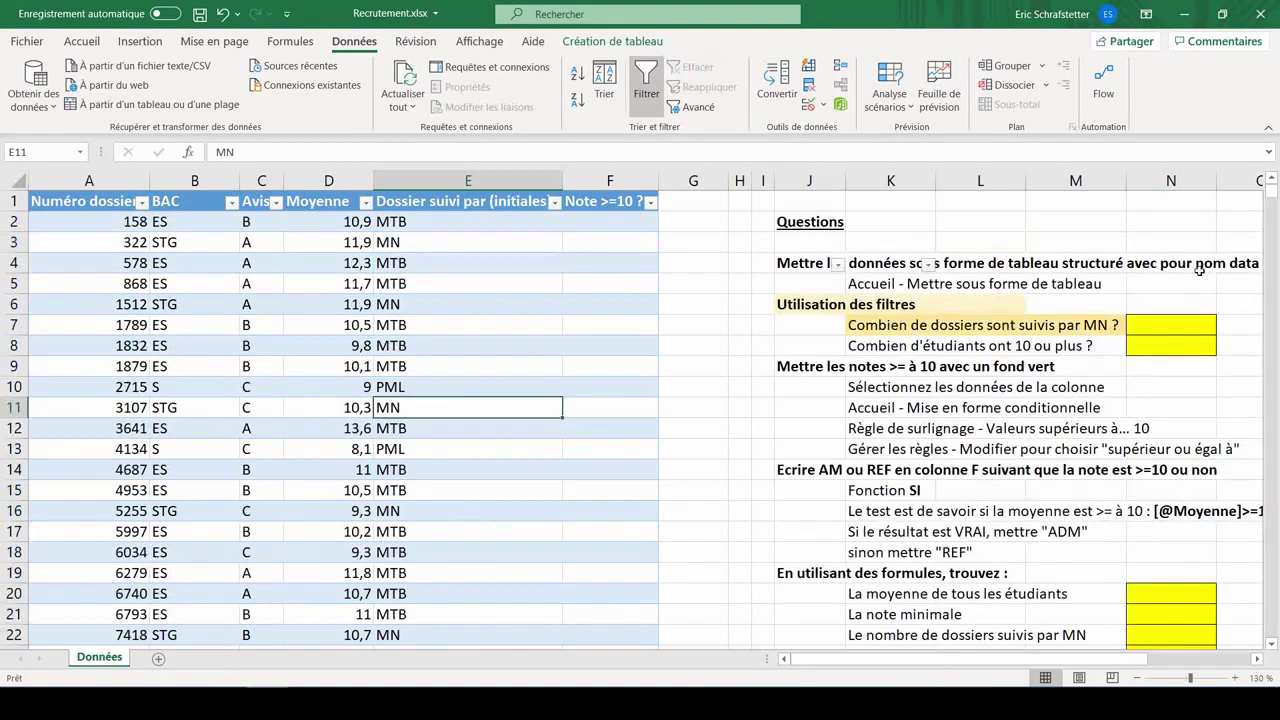
{"action": "left_click", "coordinate": [1180, 326]}
{"action": "type", "text": "116"}
{"action": "key", "text": "Return"}
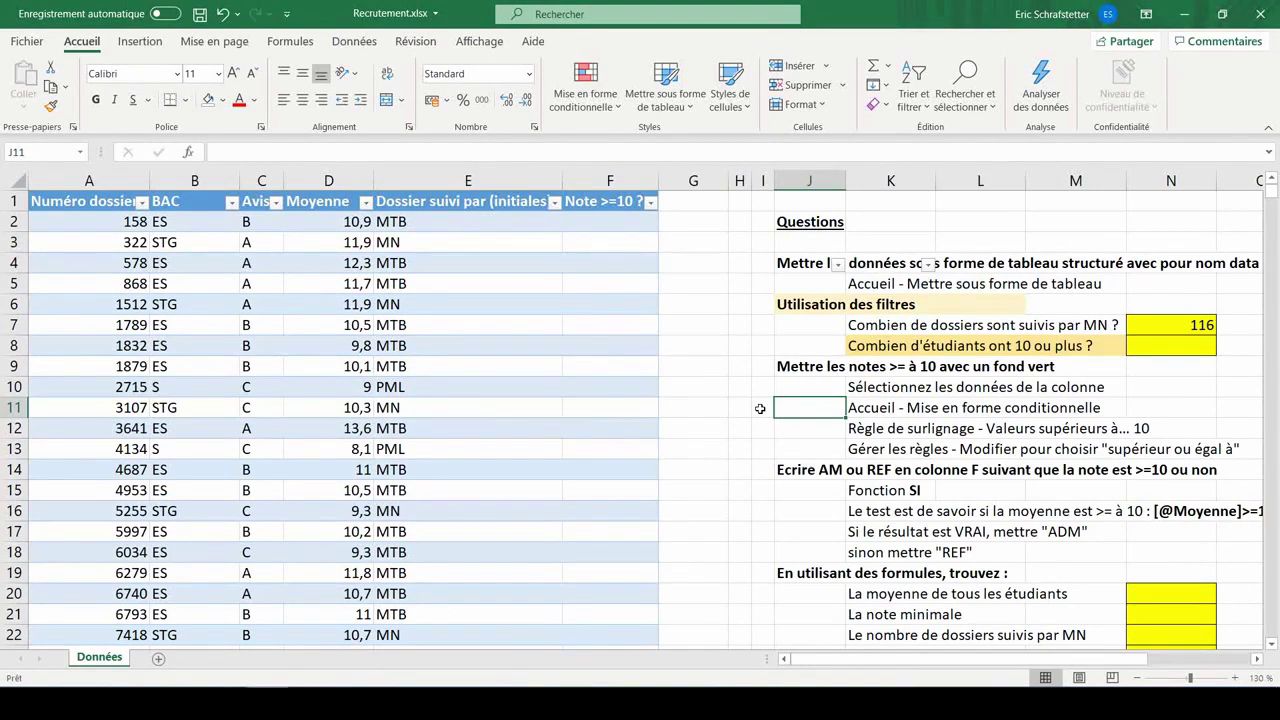
Step: Filter the Moyenne column to averages greater than or equal to 10
{"action": "left_click", "coordinate": [366, 204]}
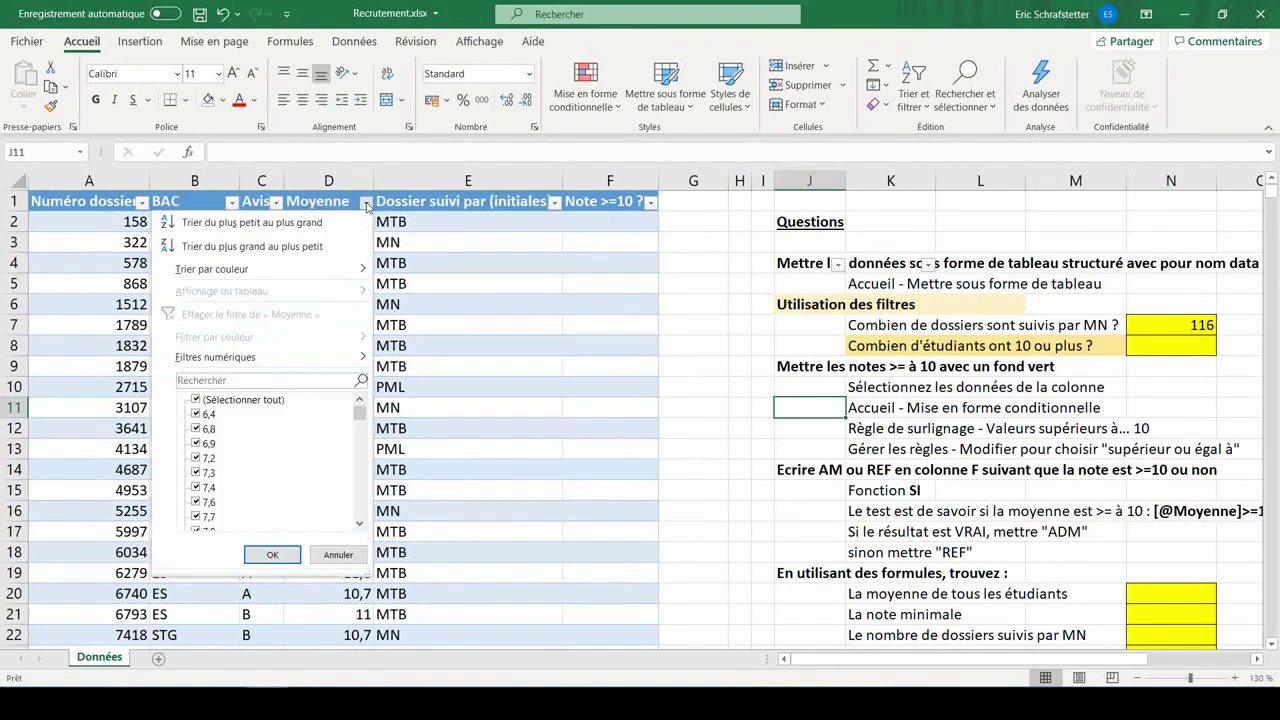
{"action": "mouse_move", "coordinate": [280, 362]}
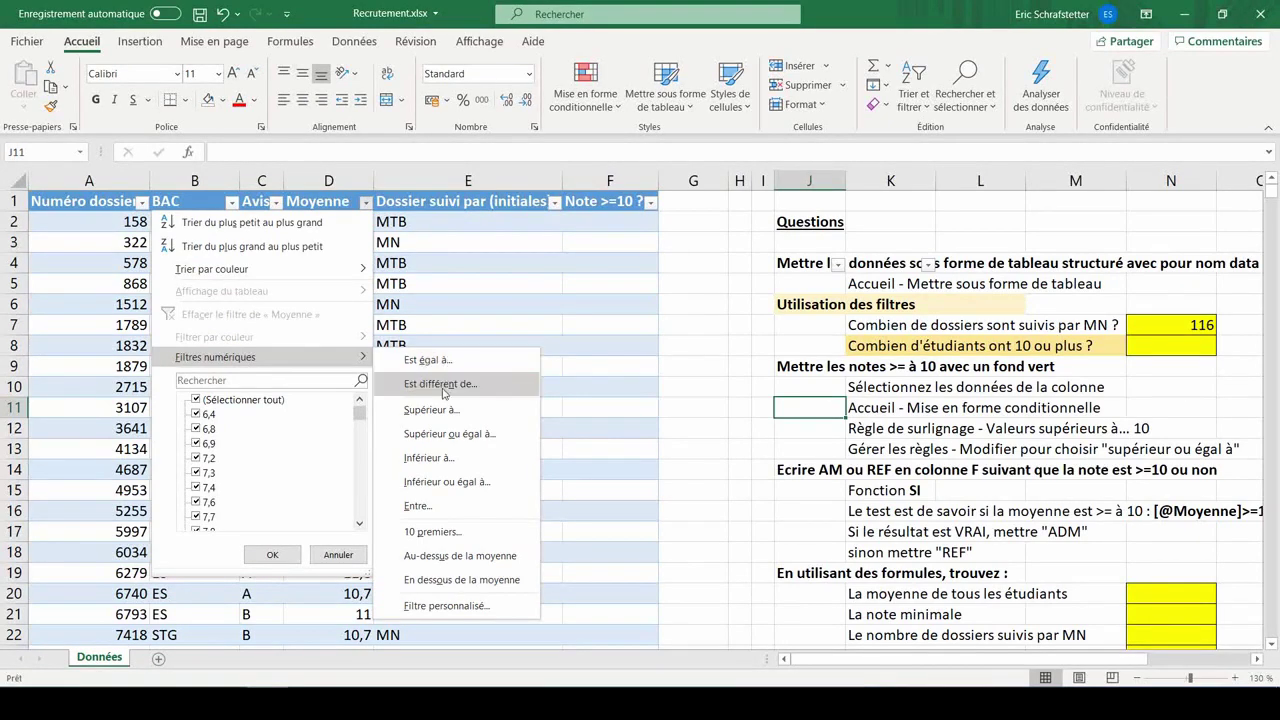
{"action": "left_click", "coordinate": [470, 438]}
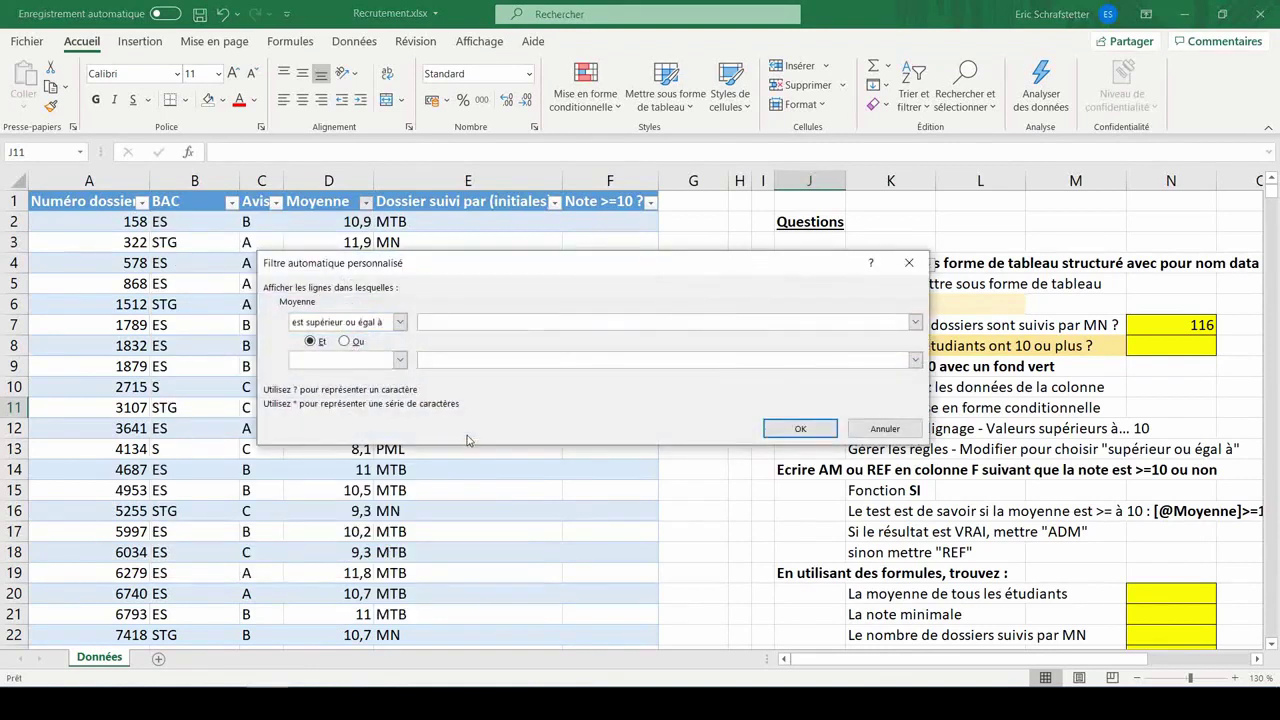
{"action": "type", "text": "10"}
{"action": "left_click", "coordinate": [806, 428]}
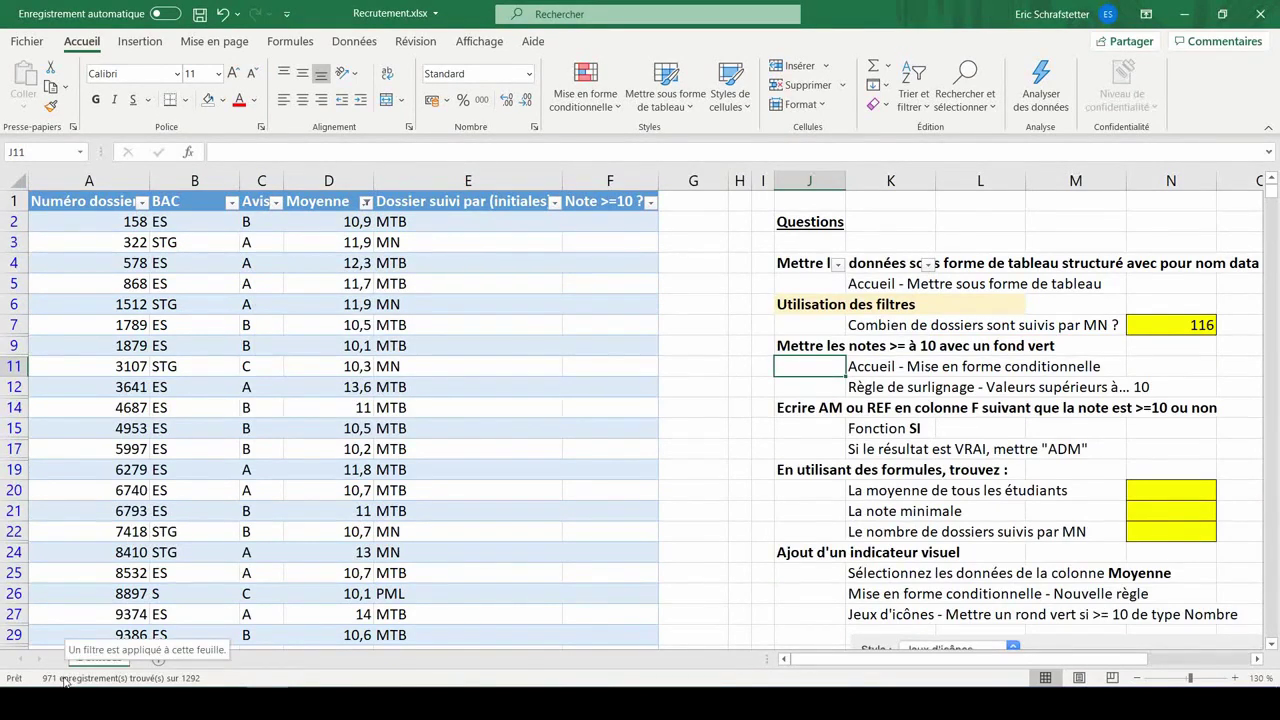
Step: Clear the Moyenne filter and enter the count 971 in cell N8
{"action": "left_click", "coordinate": [467, 304]}
{"action": "left_click", "coordinate": [354, 41]}
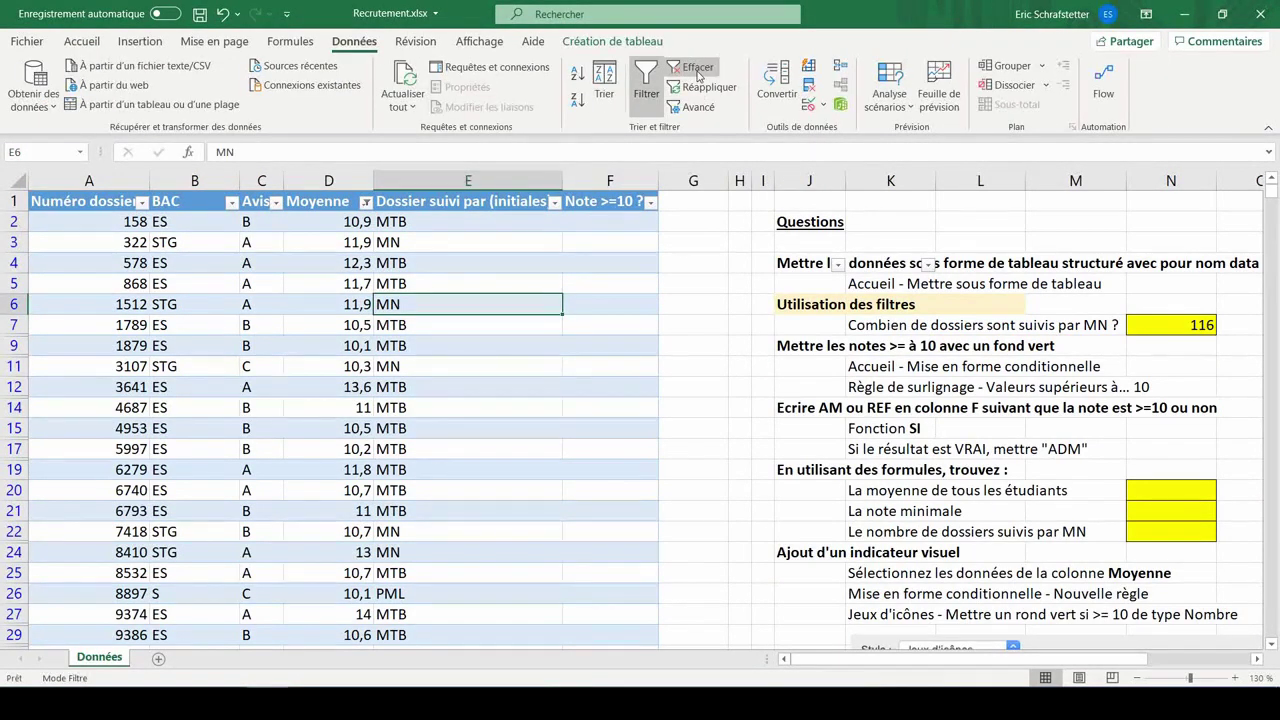
{"action": "left_click", "coordinate": [699, 76]}
{"action": "left_click", "coordinate": [1196, 346]}
{"action": "type", "text": "9"}
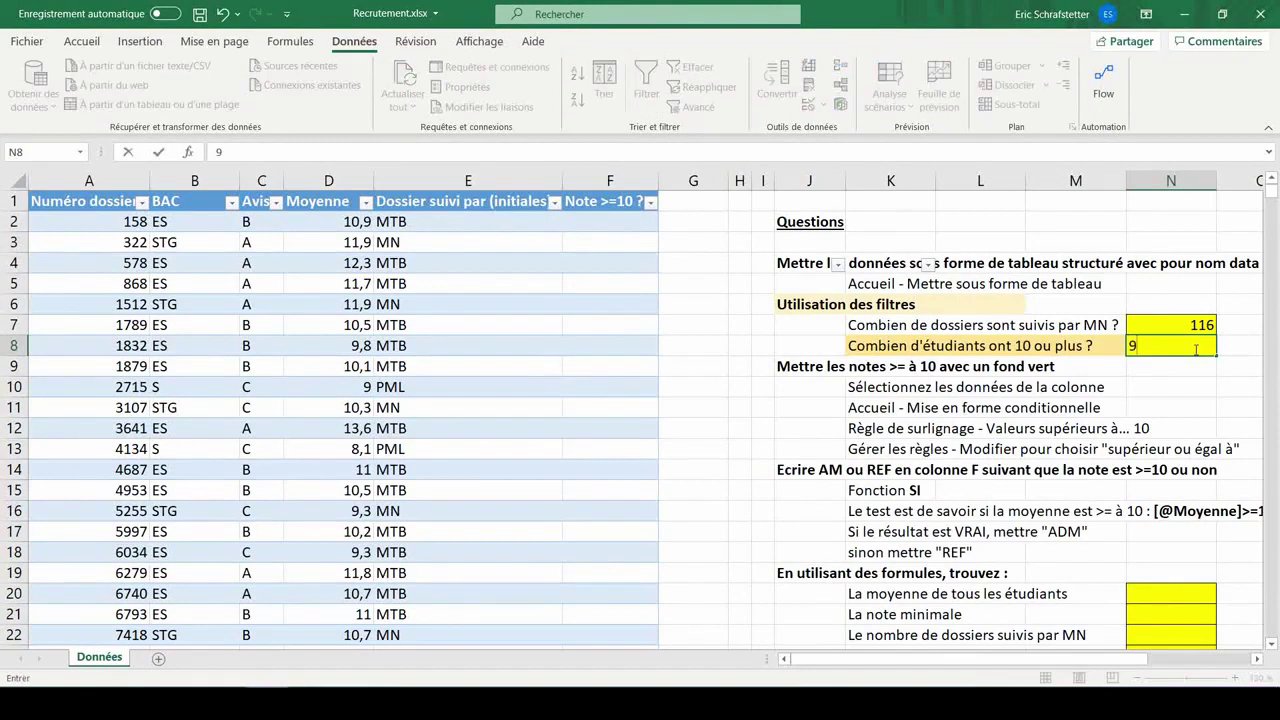
{"action": "type", "text": "71"}
{"action": "key", "text": "Return"}
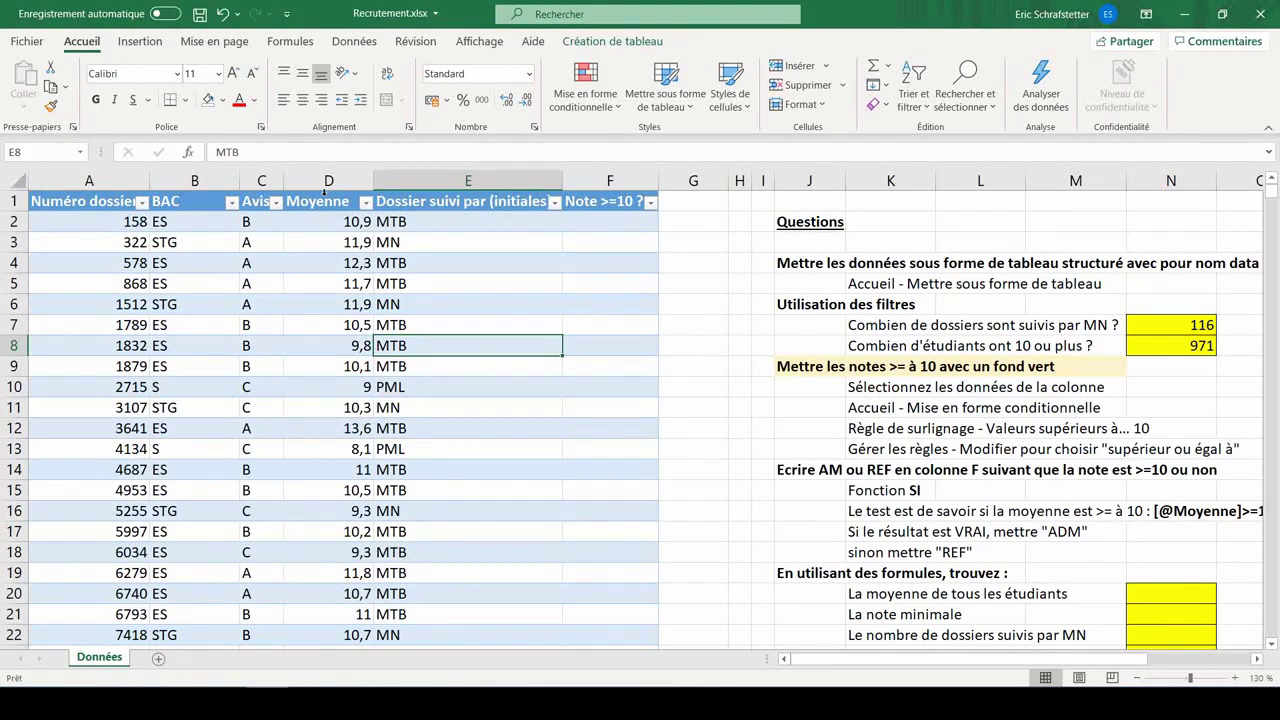
Step: Highlight Moyenne values greater than 10 with green fill and dark green text
{"action": "left_click", "coordinate": [324, 193]}
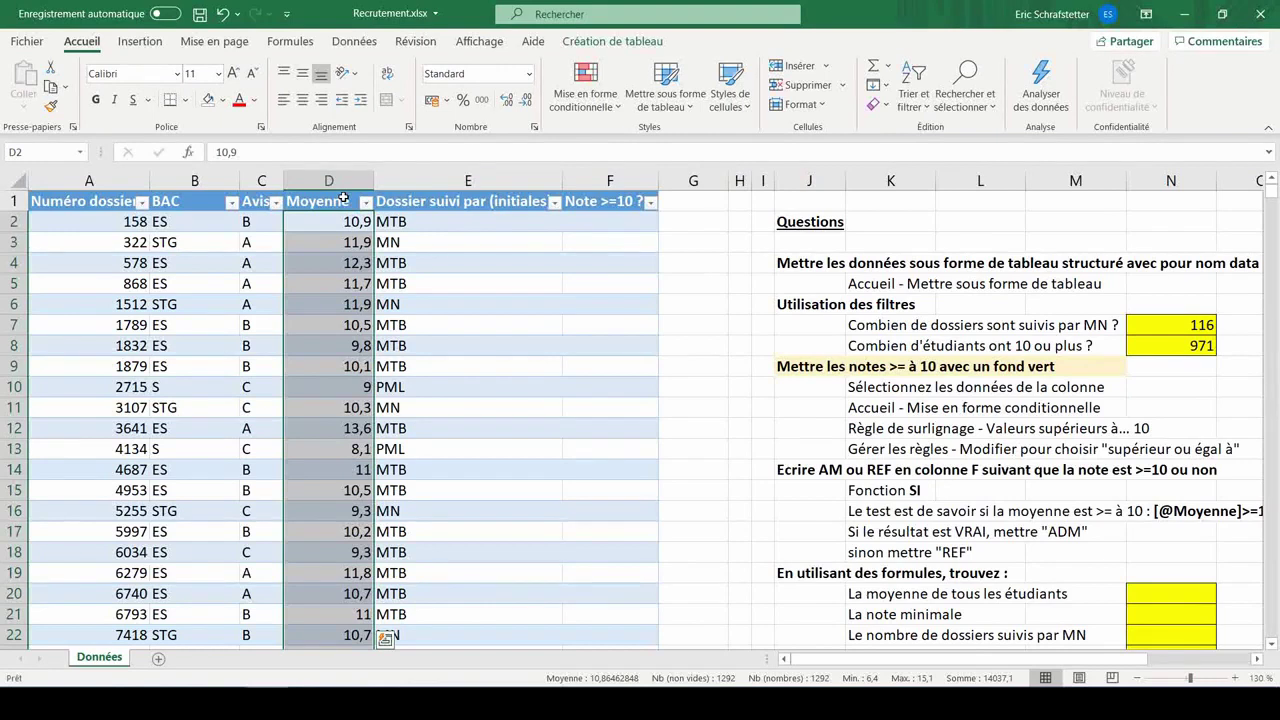
{"action": "left_click", "coordinate": [599, 95]}
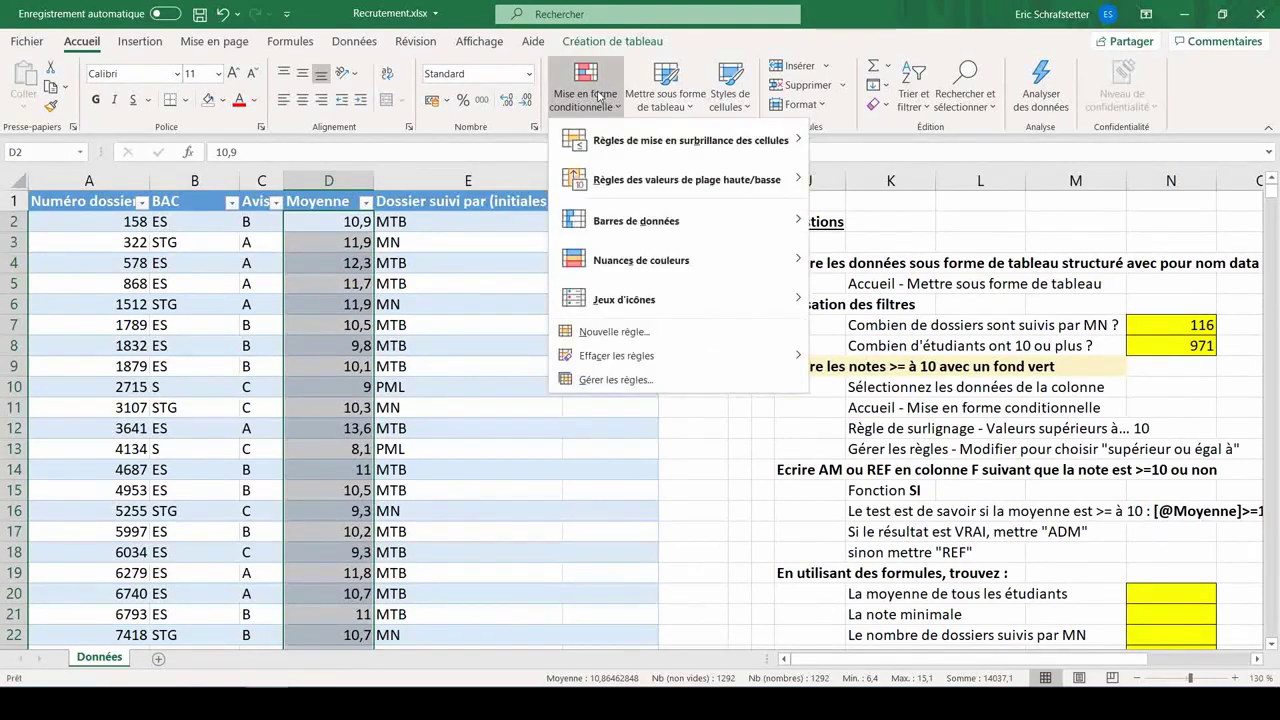
{"action": "mouse_move", "coordinate": [652, 147]}
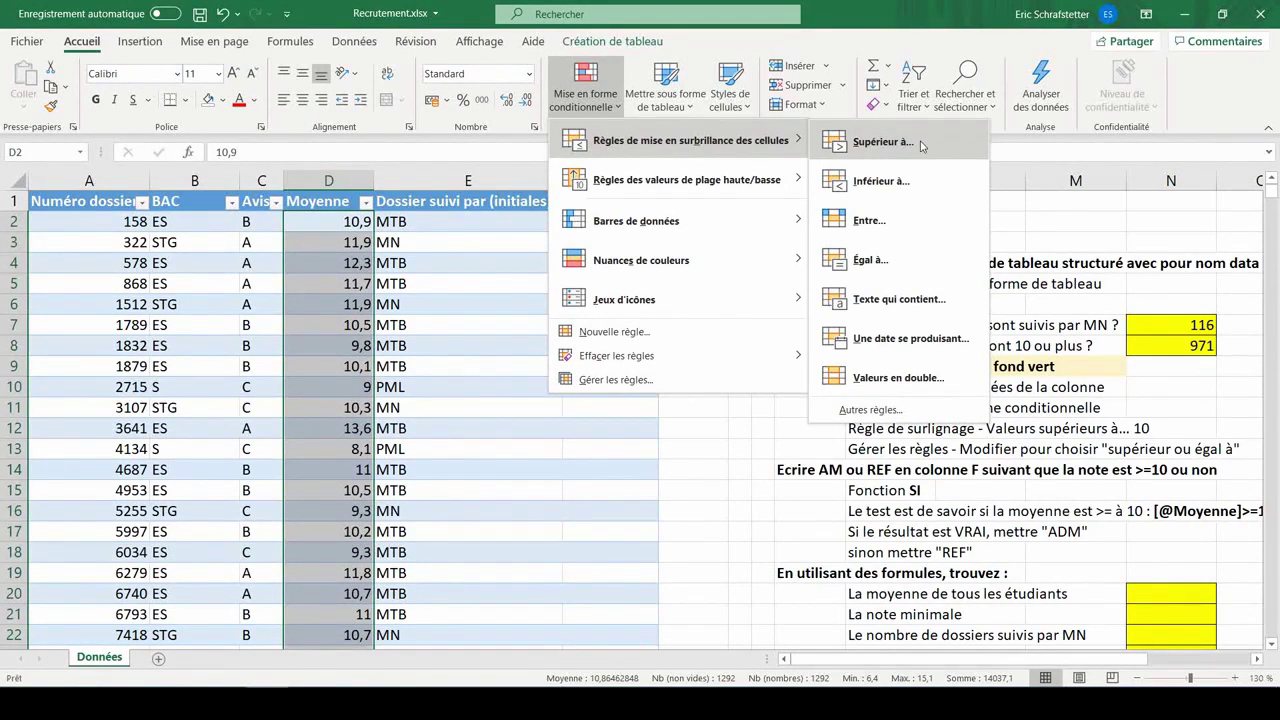
{"action": "left_click", "coordinate": [882, 142]}
{"action": "type", "text": "10"}
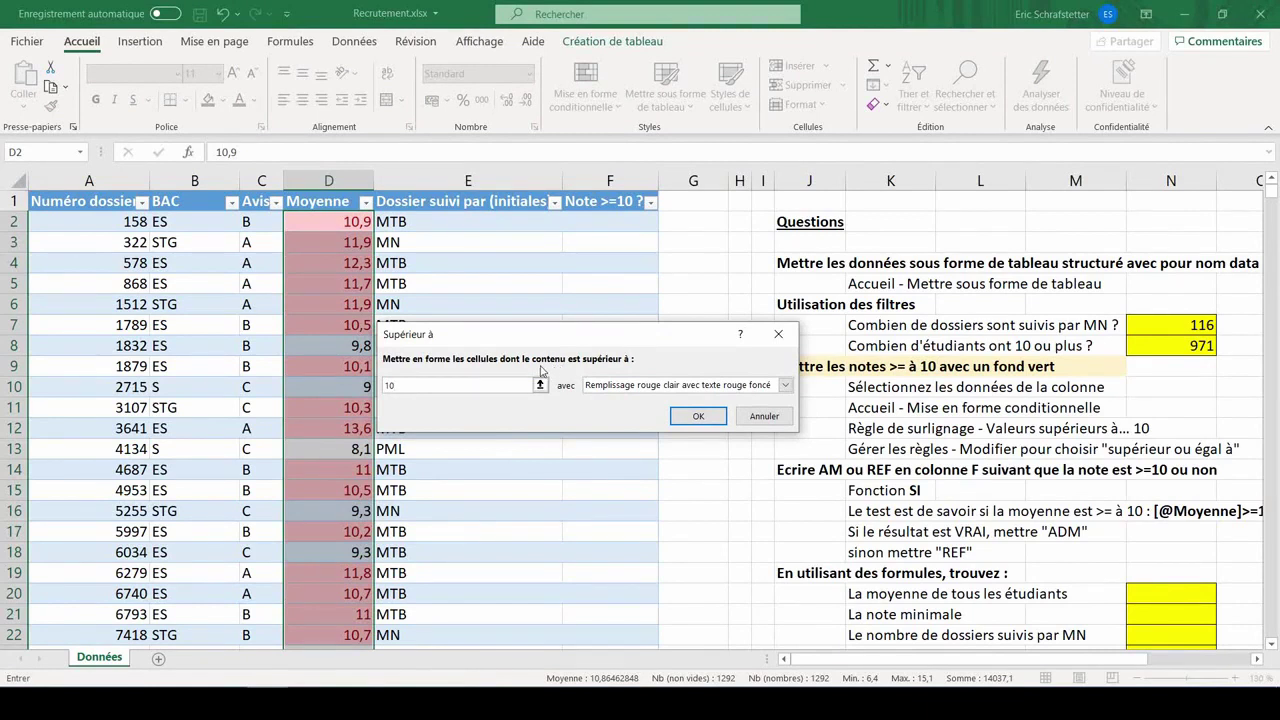
{"action": "left_click", "coordinate": [625, 385]}
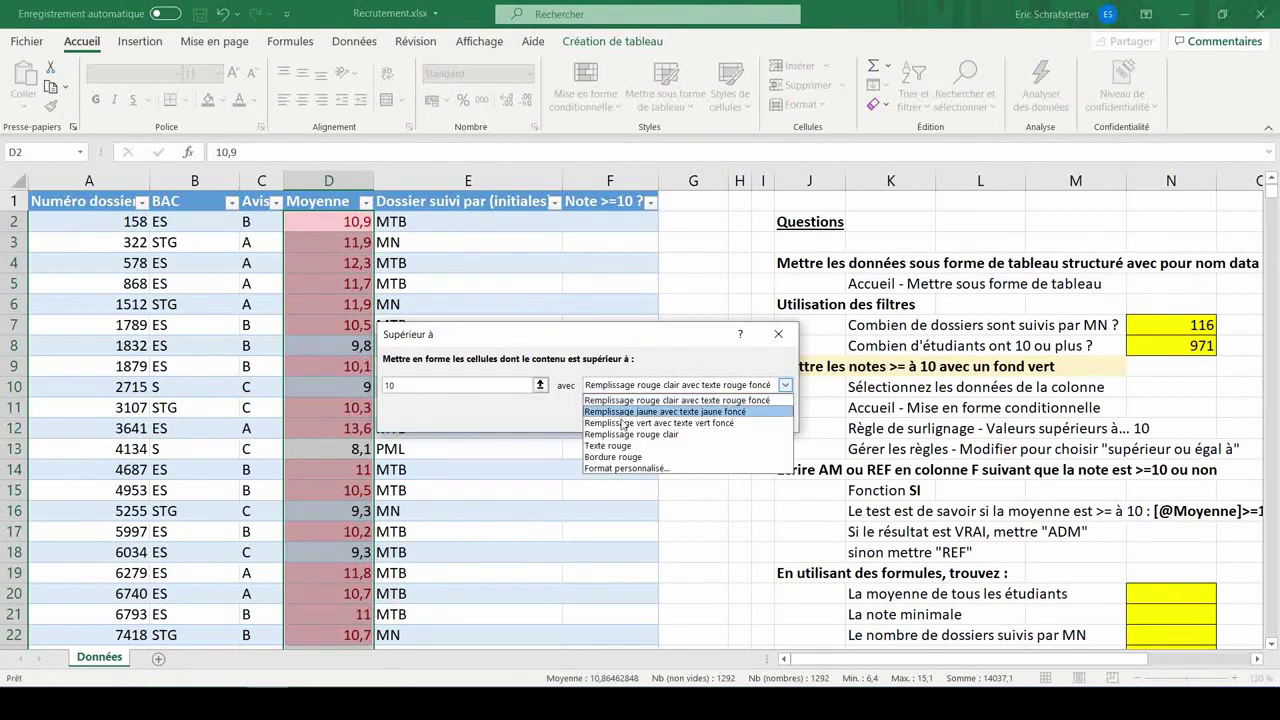
{"action": "left_click", "coordinate": [625, 423]}
{"action": "left_click", "coordinate": [690, 413]}
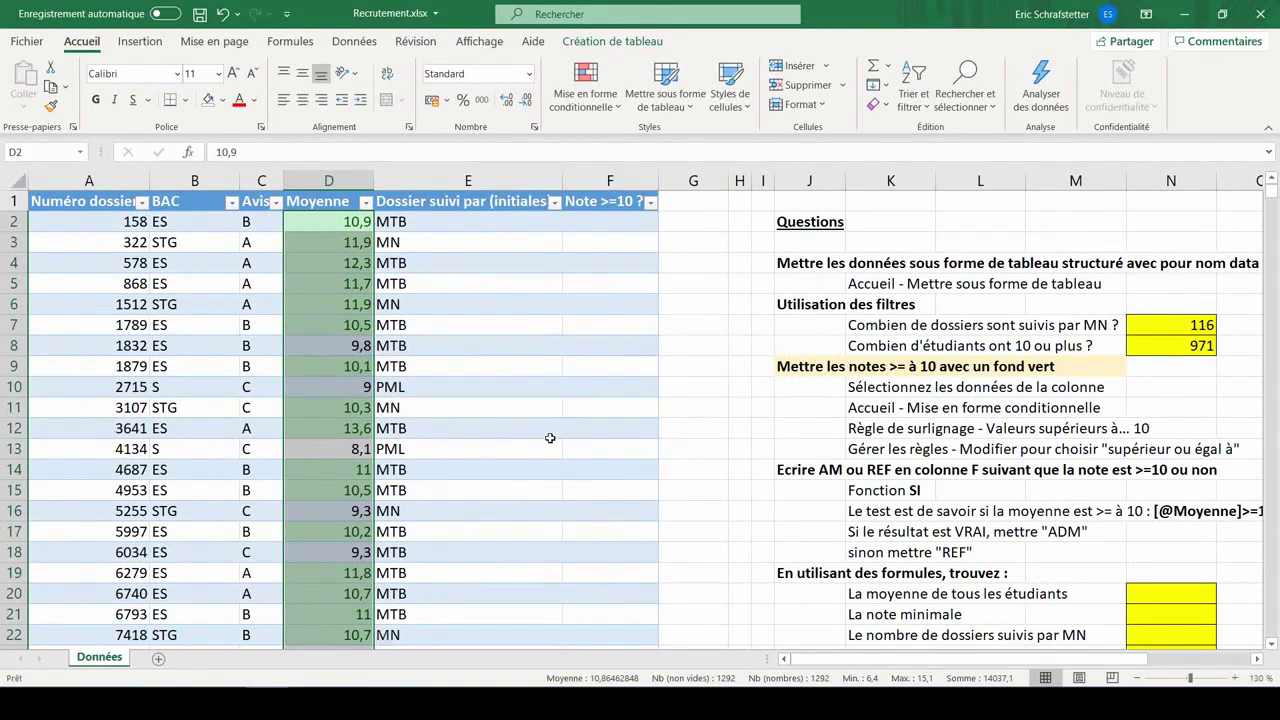
{"action": "left_click", "coordinate": [594, 104]}
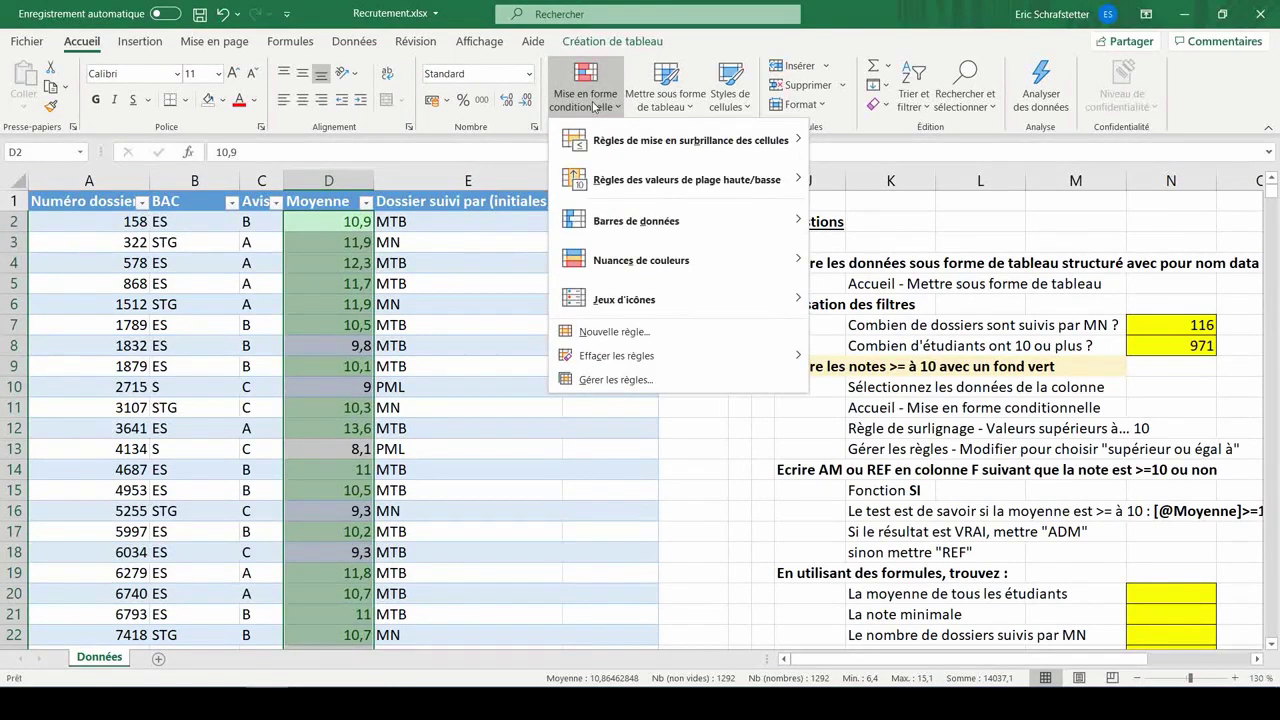
Step: Change the Moyenne highlight rule to 'greater than or equal to' 10
{"action": "left_click", "coordinate": [610, 380]}
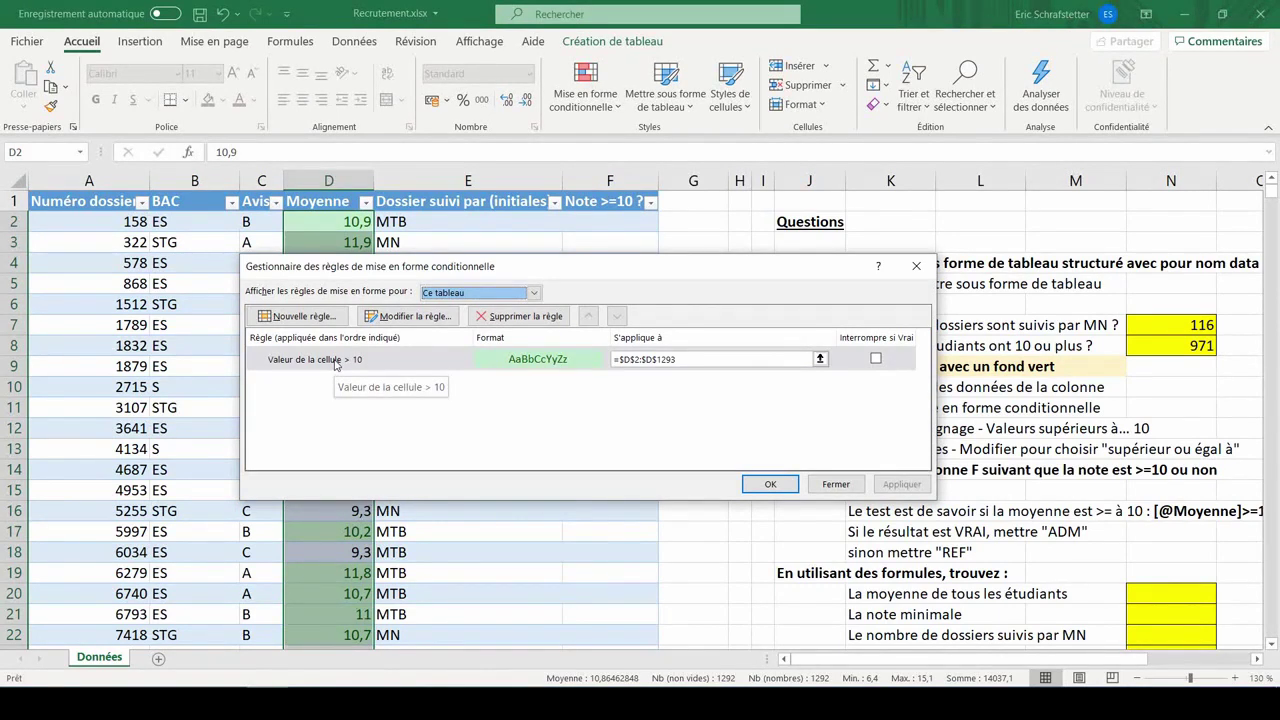
{"action": "left_click", "coordinate": [336, 362]}
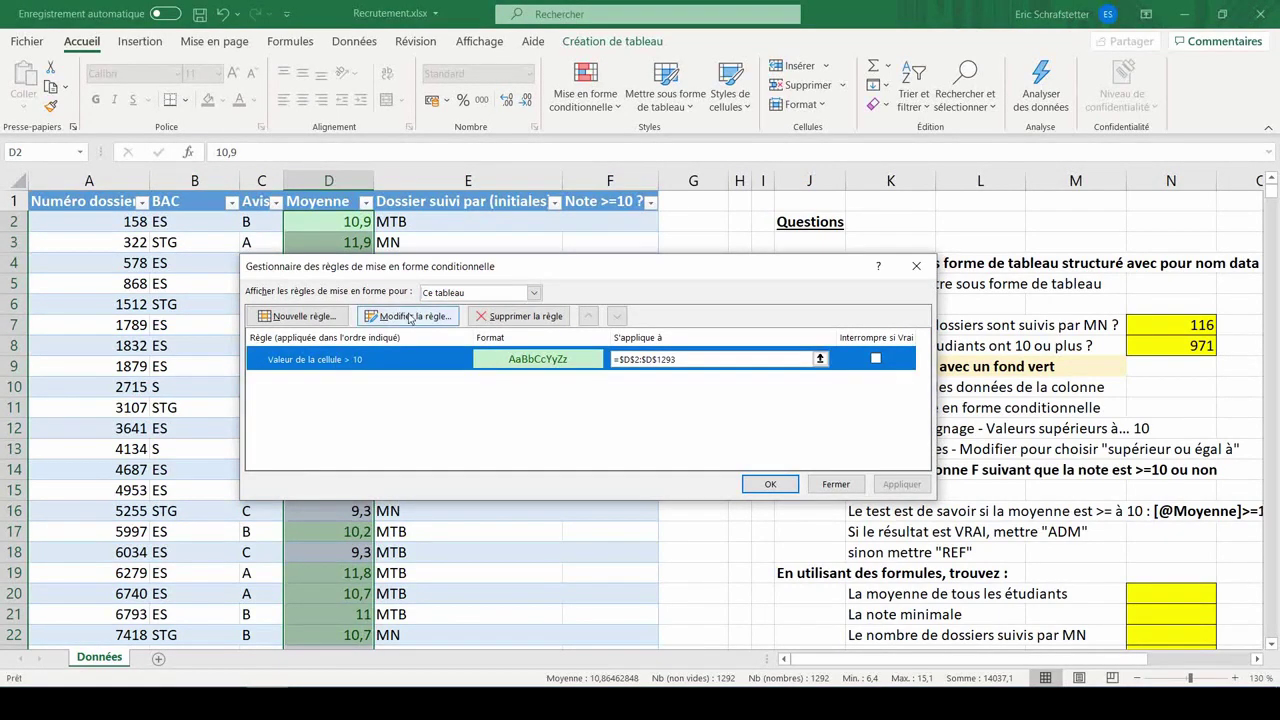
{"action": "double_click", "coordinate": [332, 362]}
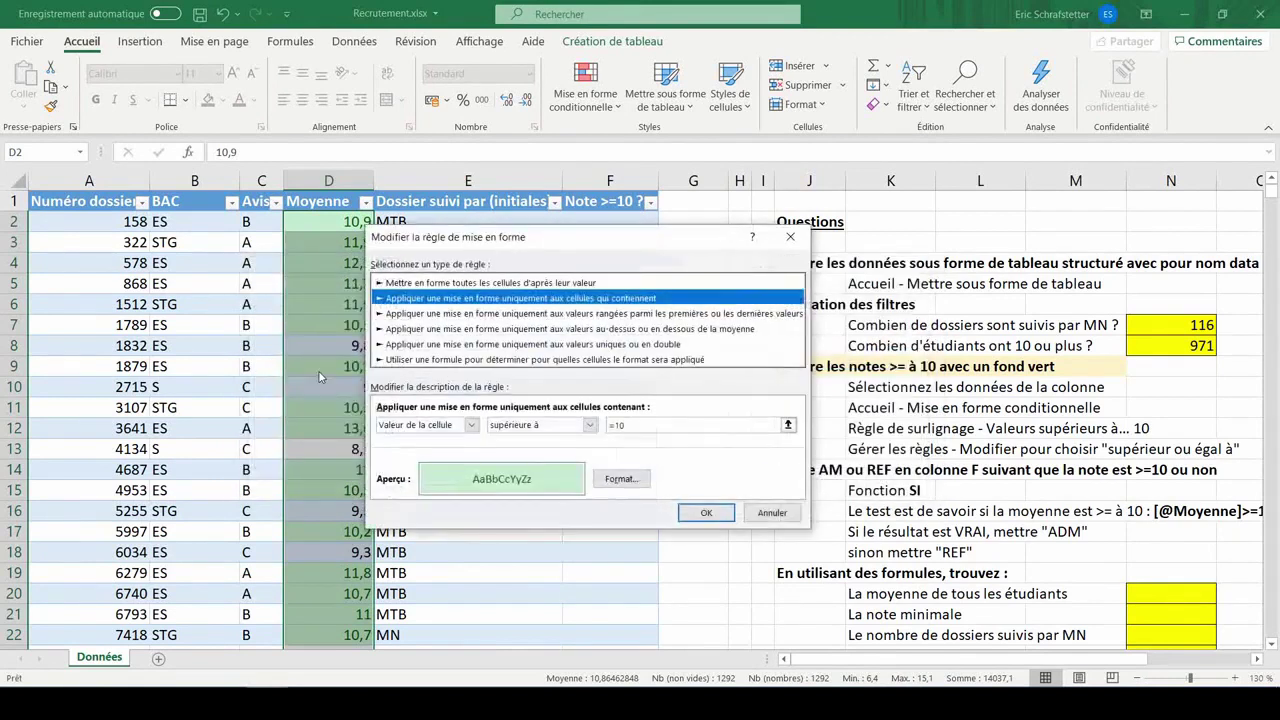
{"action": "left_click", "coordinate": [525, 426]}
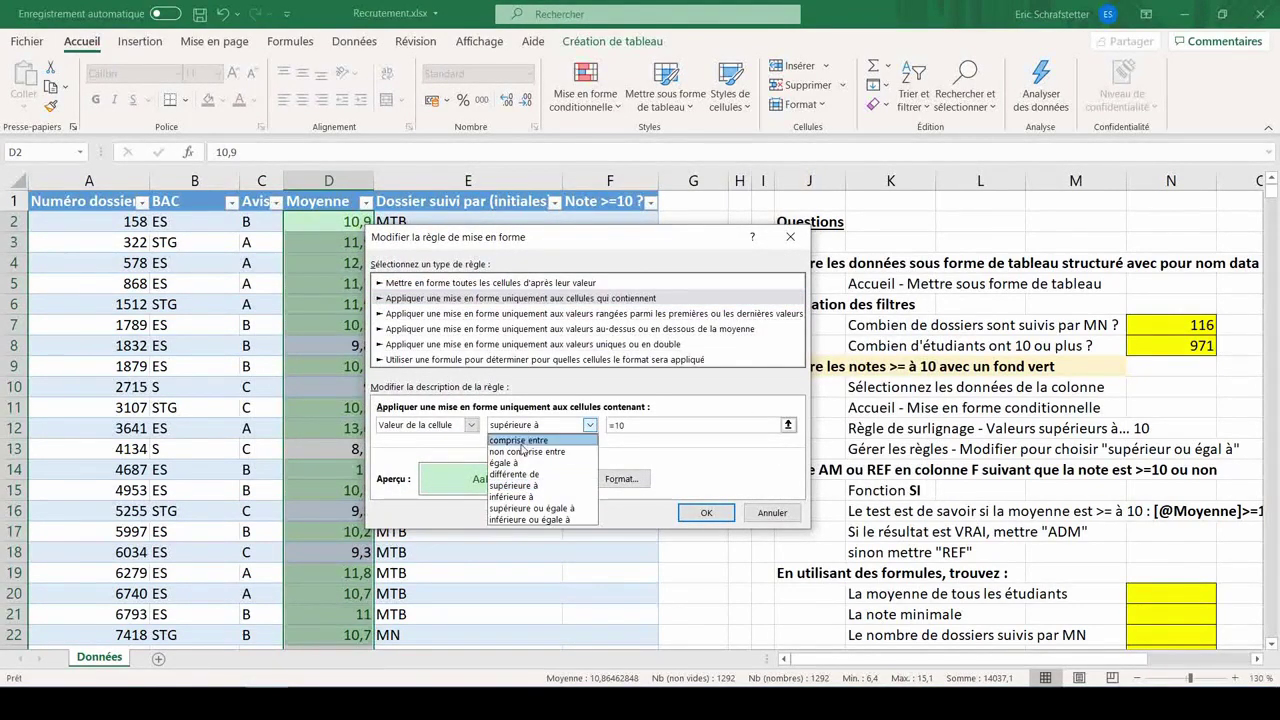
{"action": "left_click", "coordinate": [522, 509]}
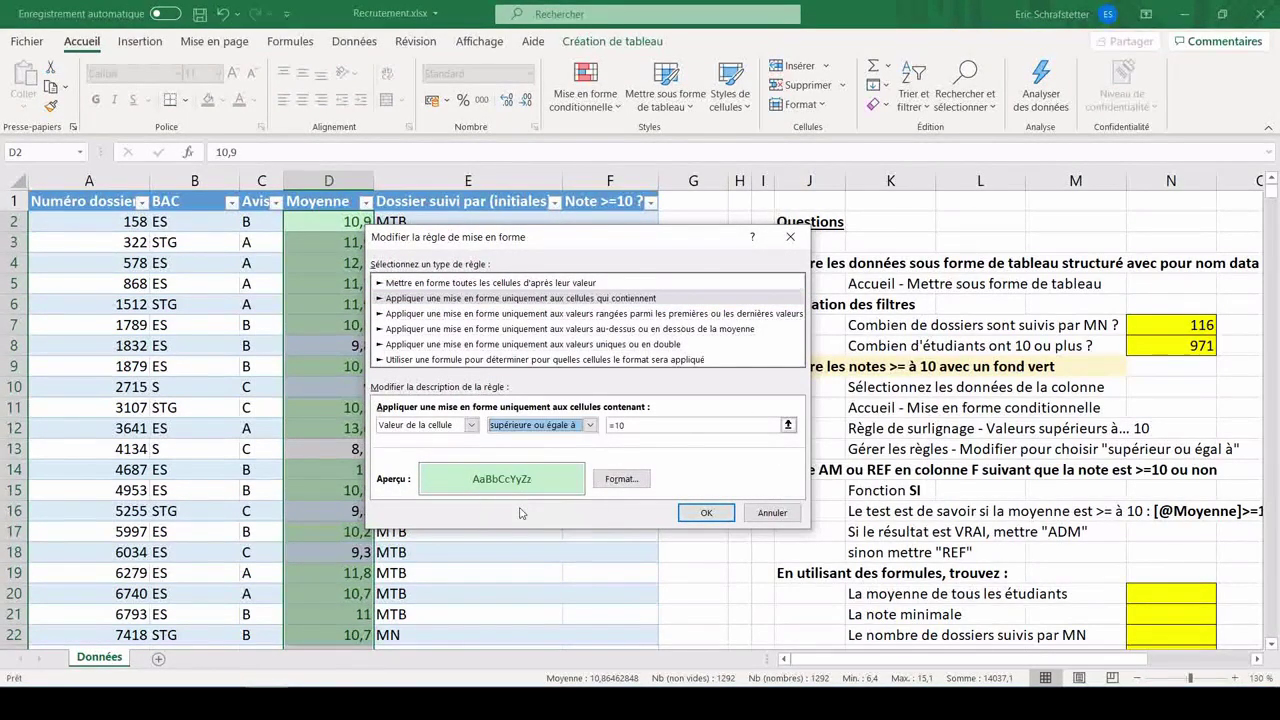
{"action": "left_click", "coordinate": [707, 513]}
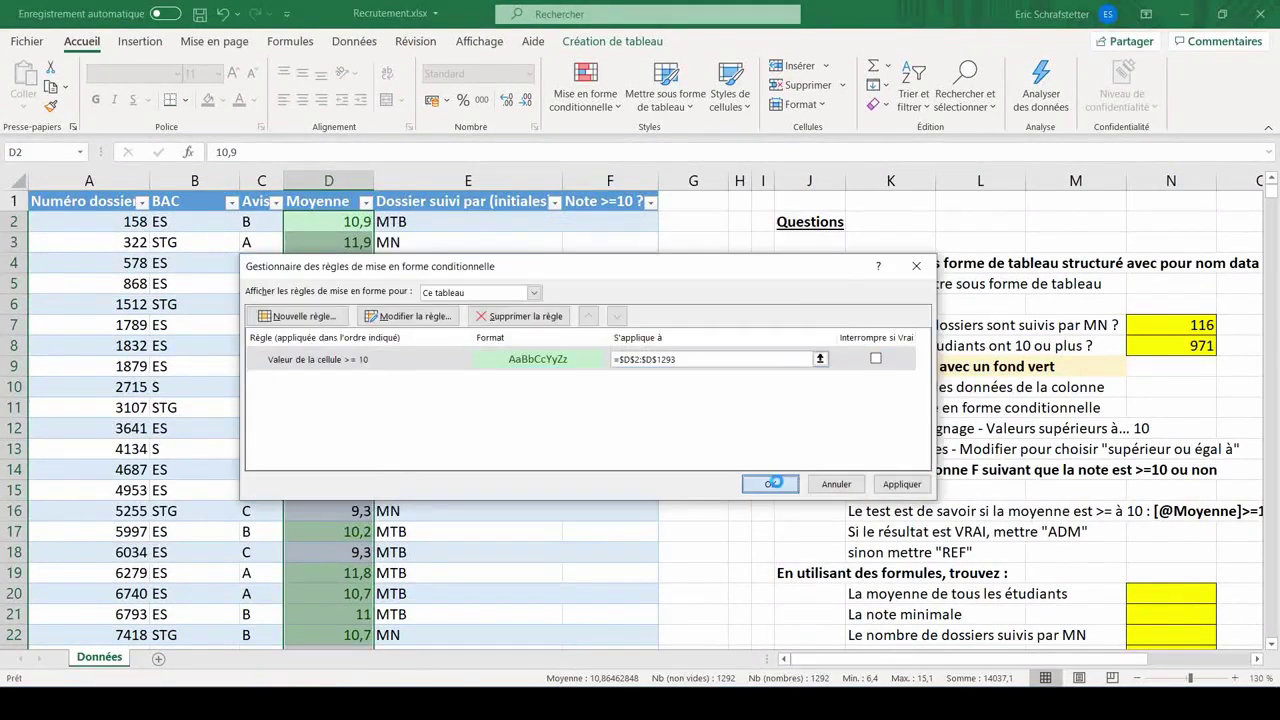
{"action": "left_click", "coordinate": [771, 484]}
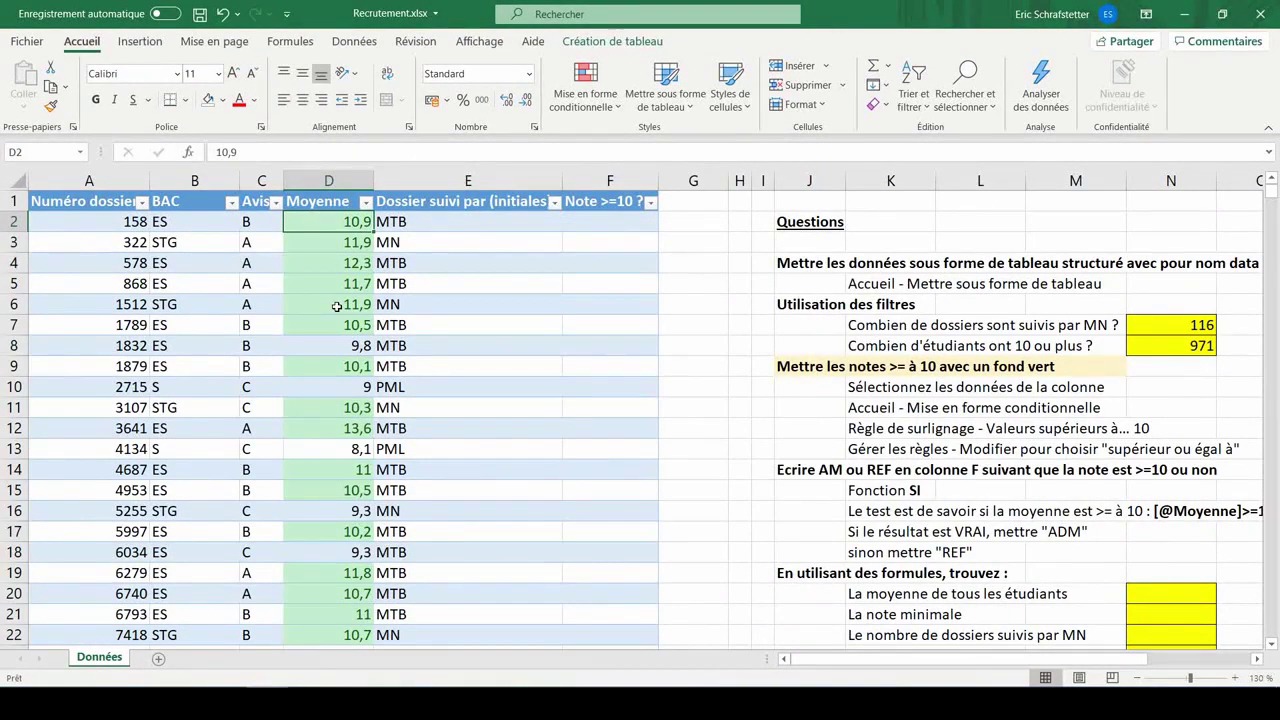
Step: Test the rule by entering 9 then 10 in D2, then undo to restore 10,9
{"action": "type", "text": "9"}
{"action": "key", "text": "Return"}
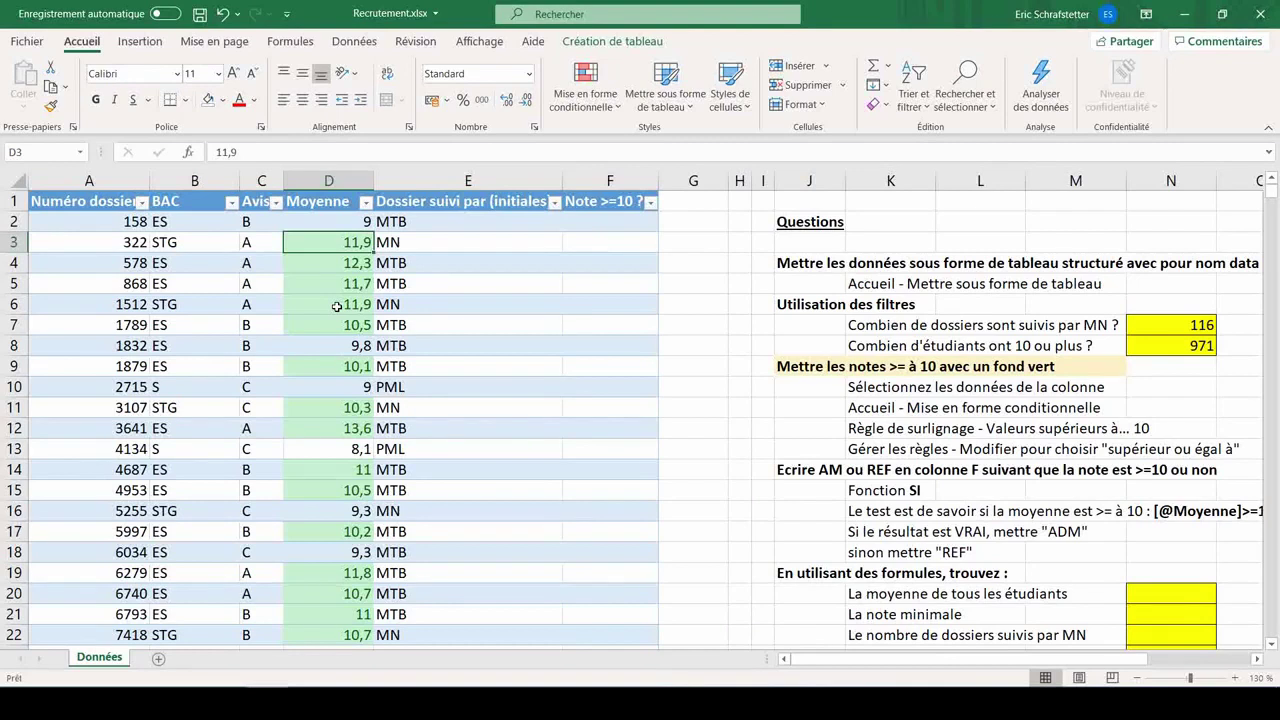
{"action": "key", "text": "Up"}
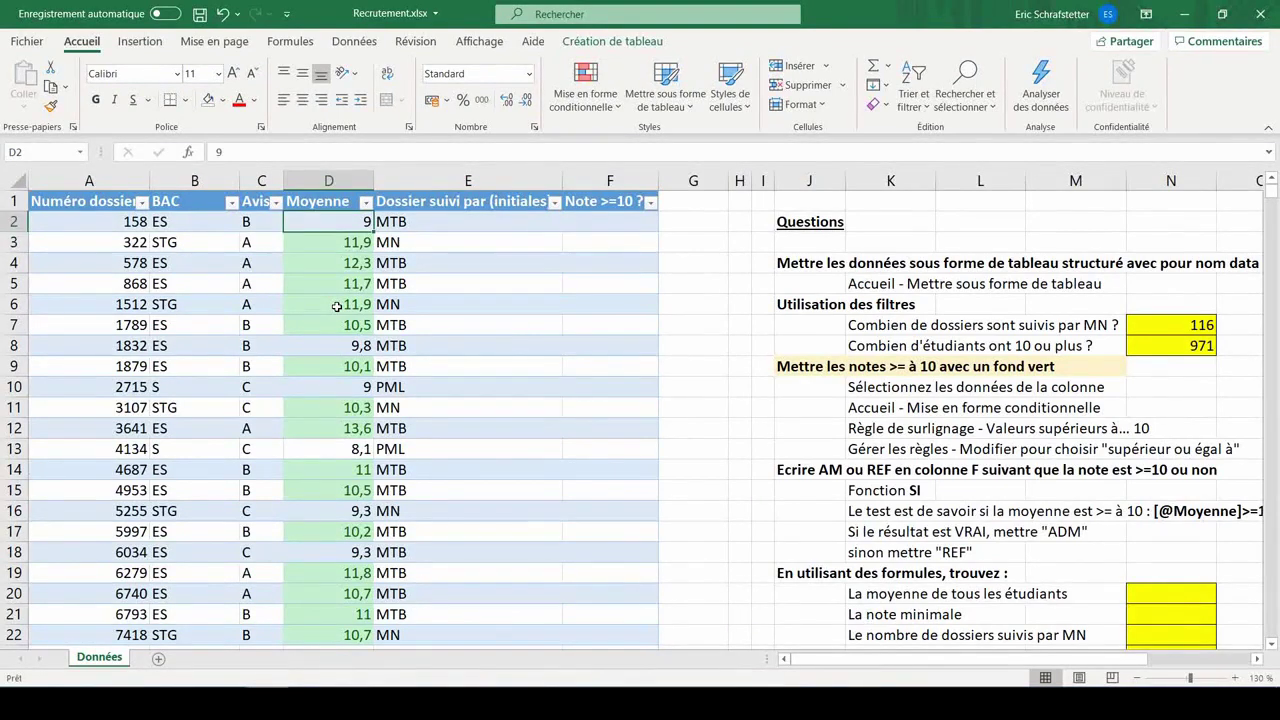
{"action": "type", "text": "10"}
{"action": "key", "text": "Return"}
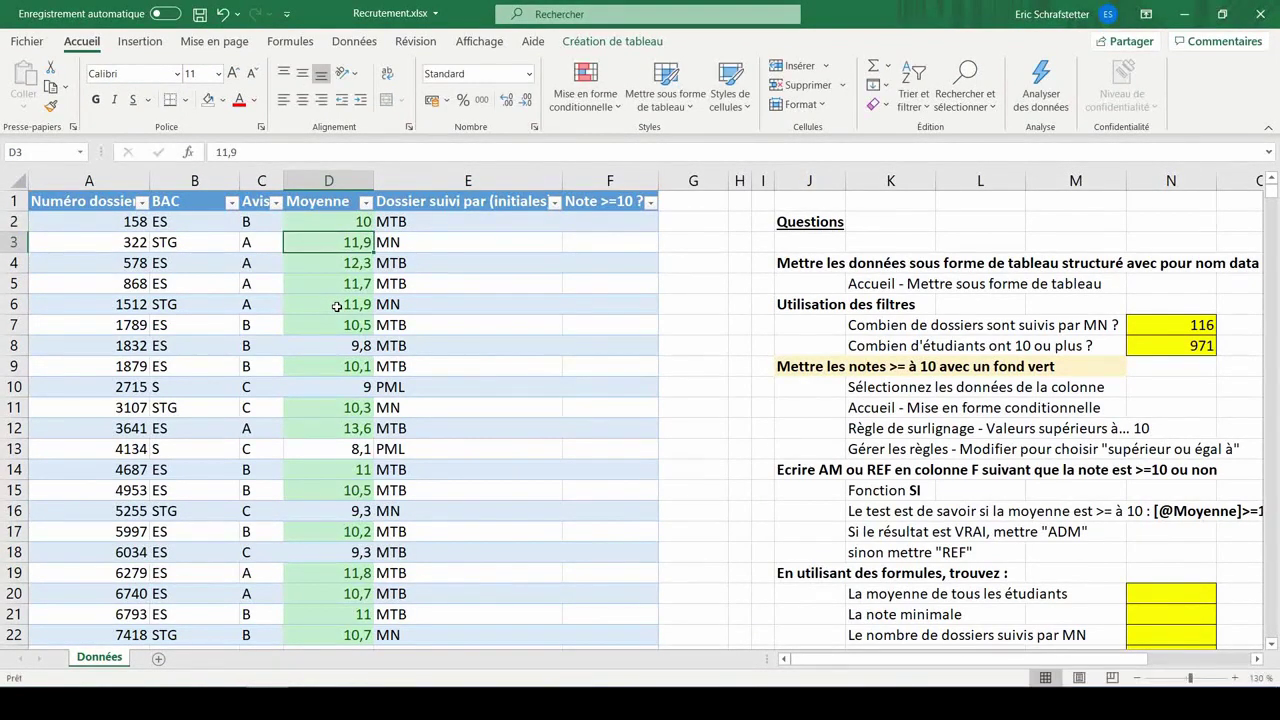
{"action": "key", "text": "ctrl+z"}
{"action": "key", "text": "ctrl+z"}
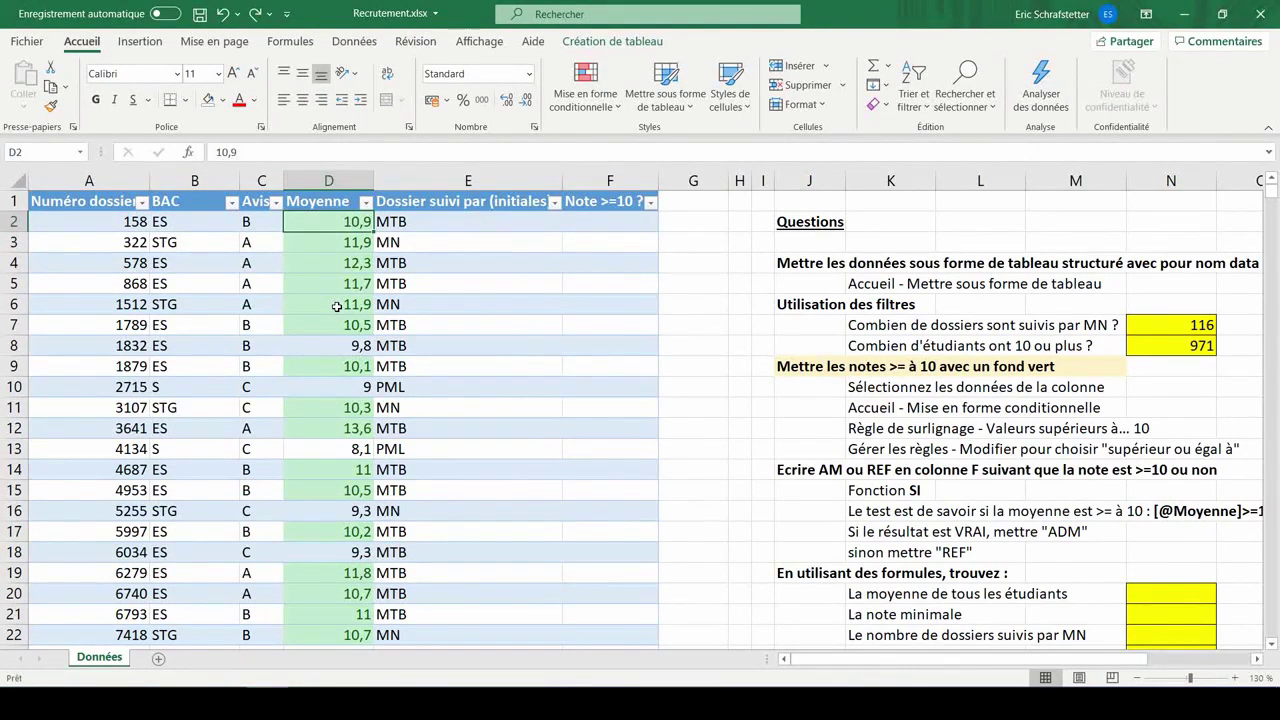
{"action": "key", "text": "ctrl+y"}
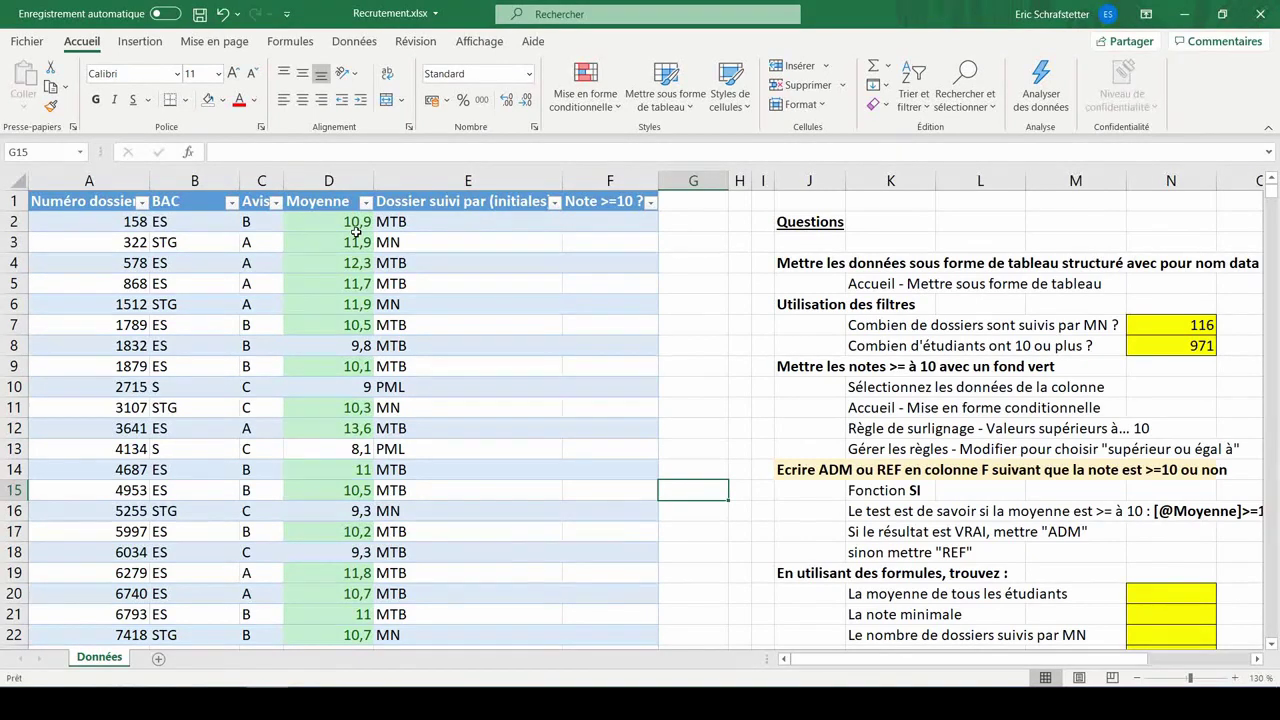
{"action": "left_click", "coordinate": [866, 495]}
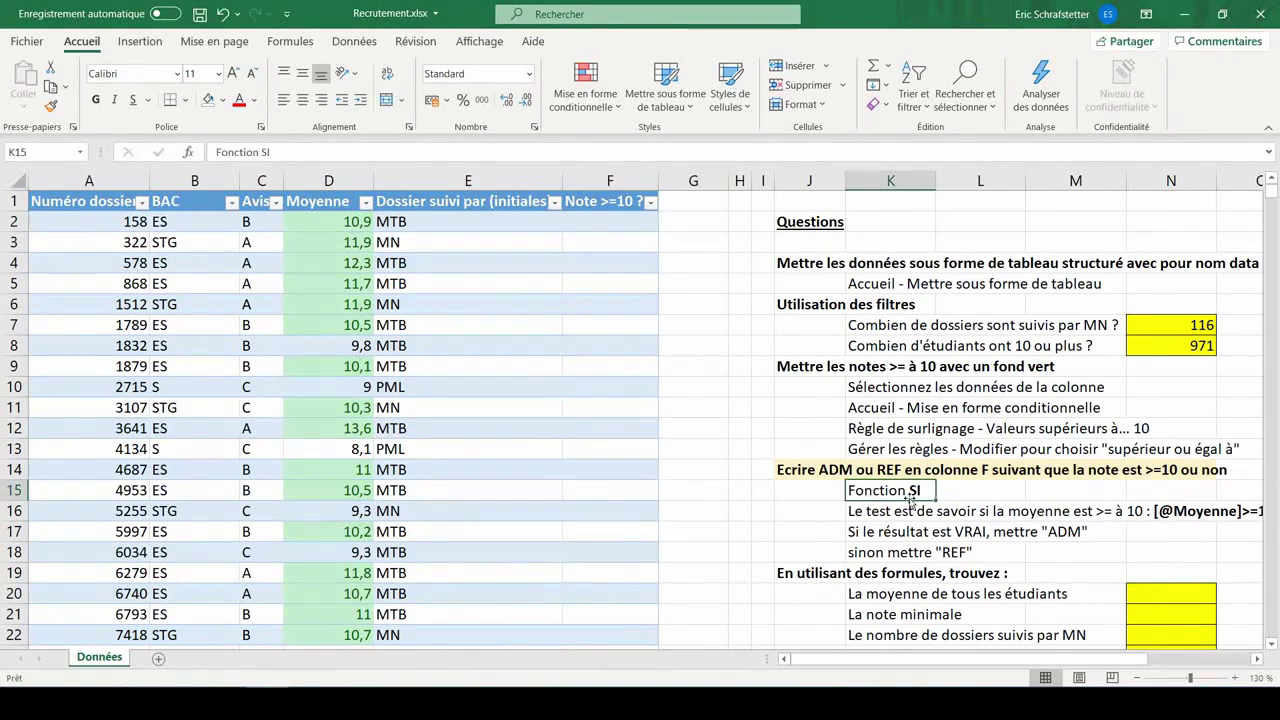
{"action": "left_click", "coordinate": [868, 516]}
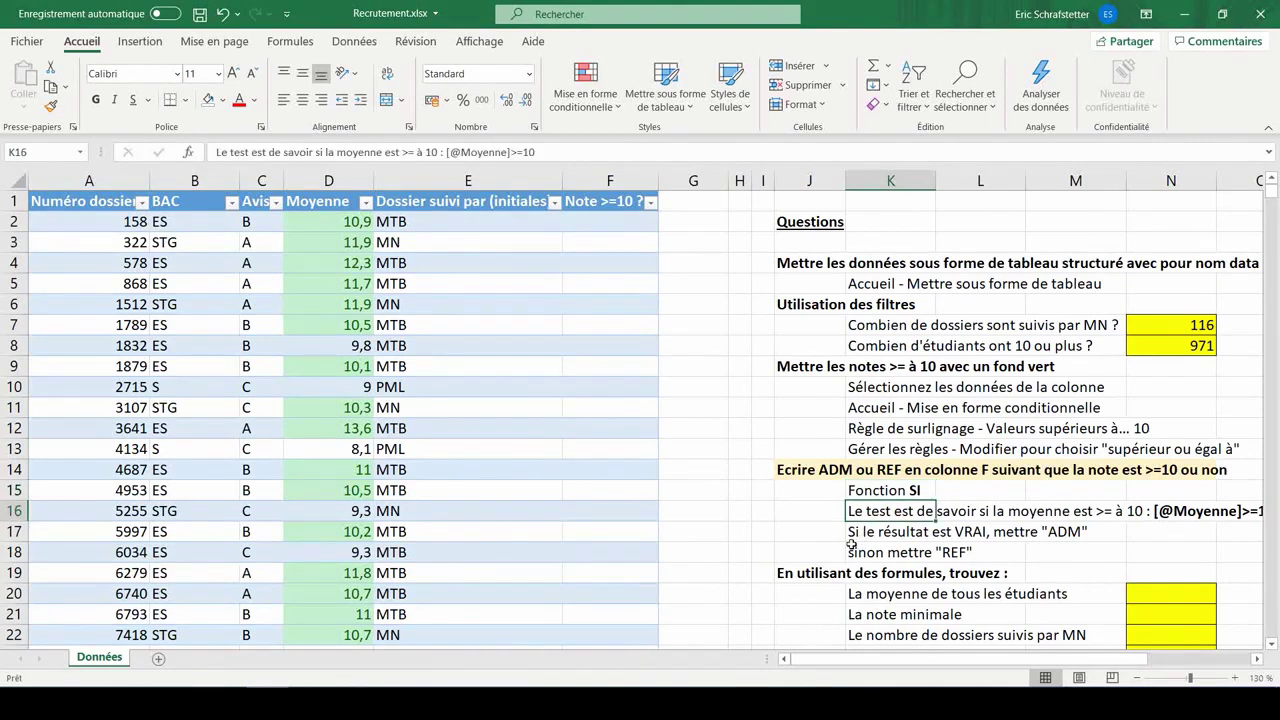
{"action": "scroll", "coordinate": [1040, 517], "scroll_direction": "right", "scroll_amount": 1}
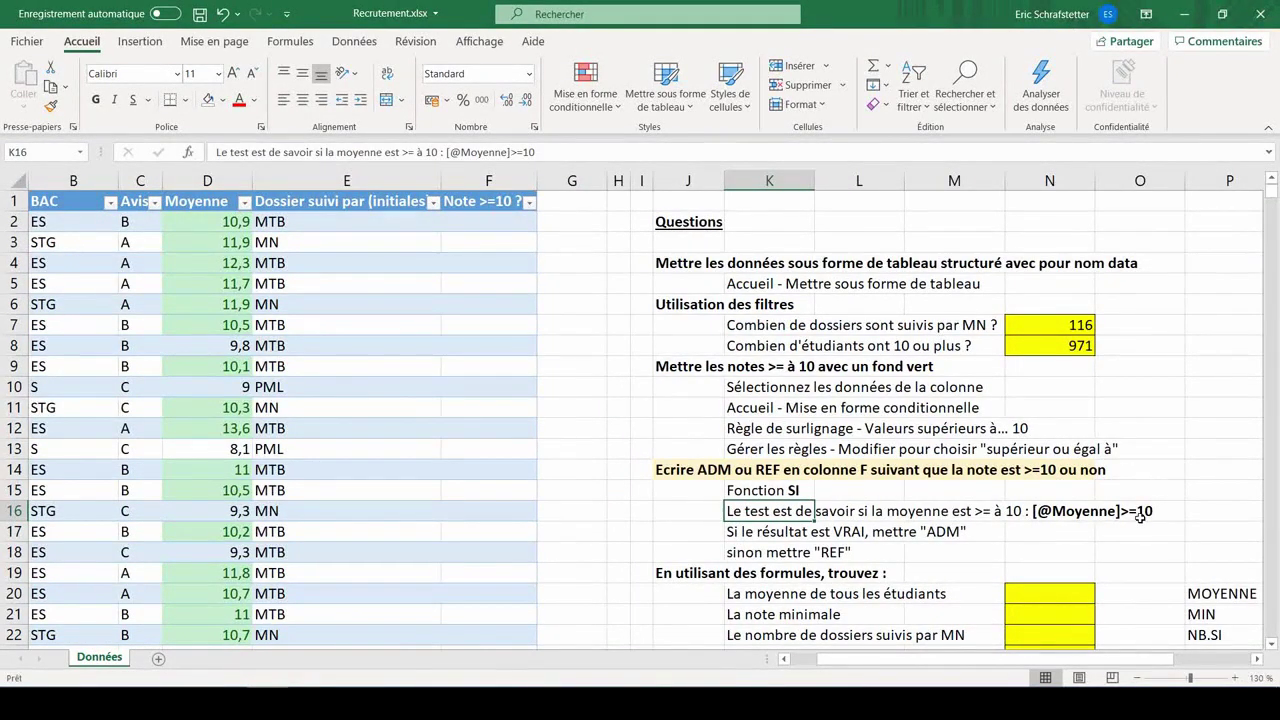
{"action": "left_click_drag", "start_coordinate": [890, 660], "coordinate": [867, 660]}
{"action": "left_click", "coordinate": [612, 226]}
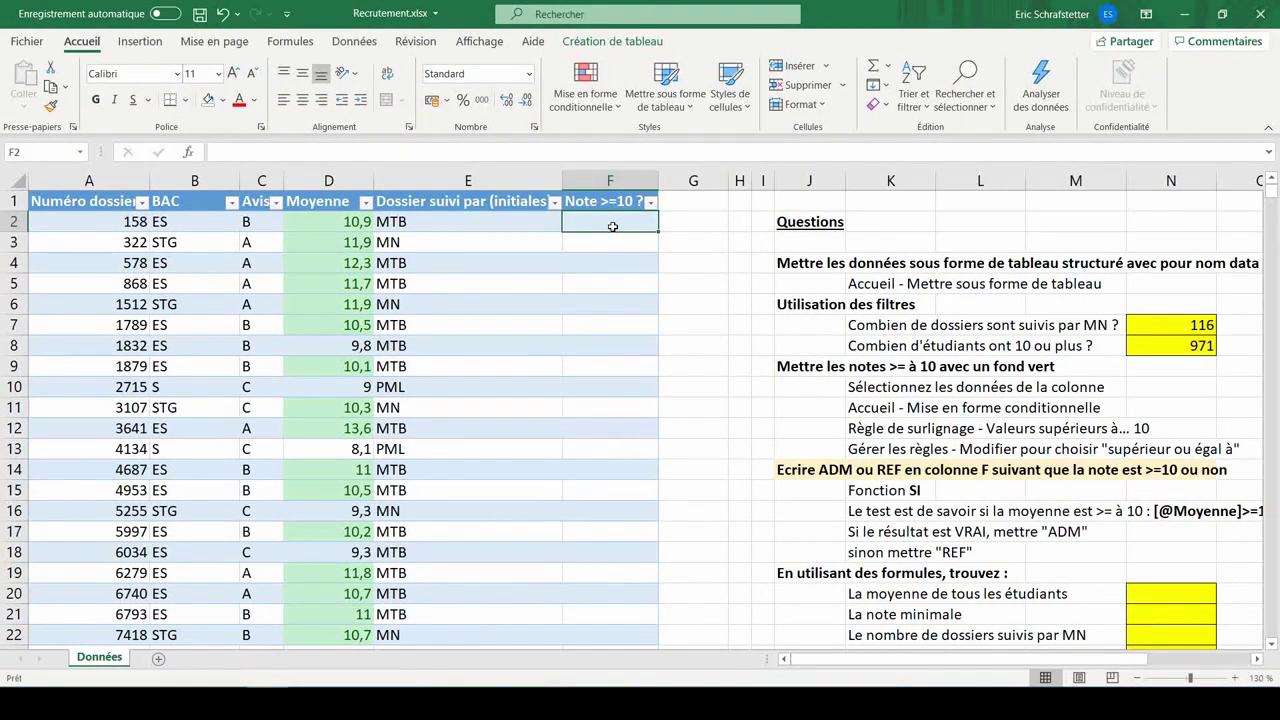
{"action": "type", "text": "="}
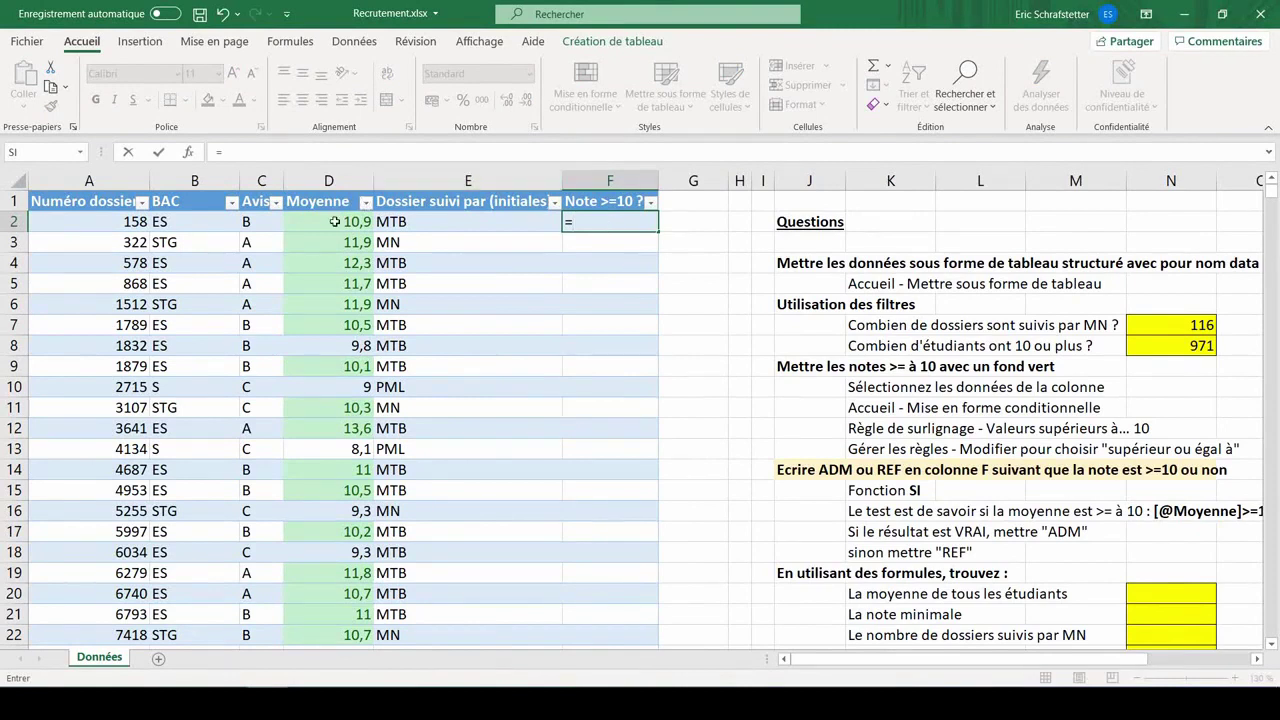
{"action": "left_click", "coordinate": [331, 223]}
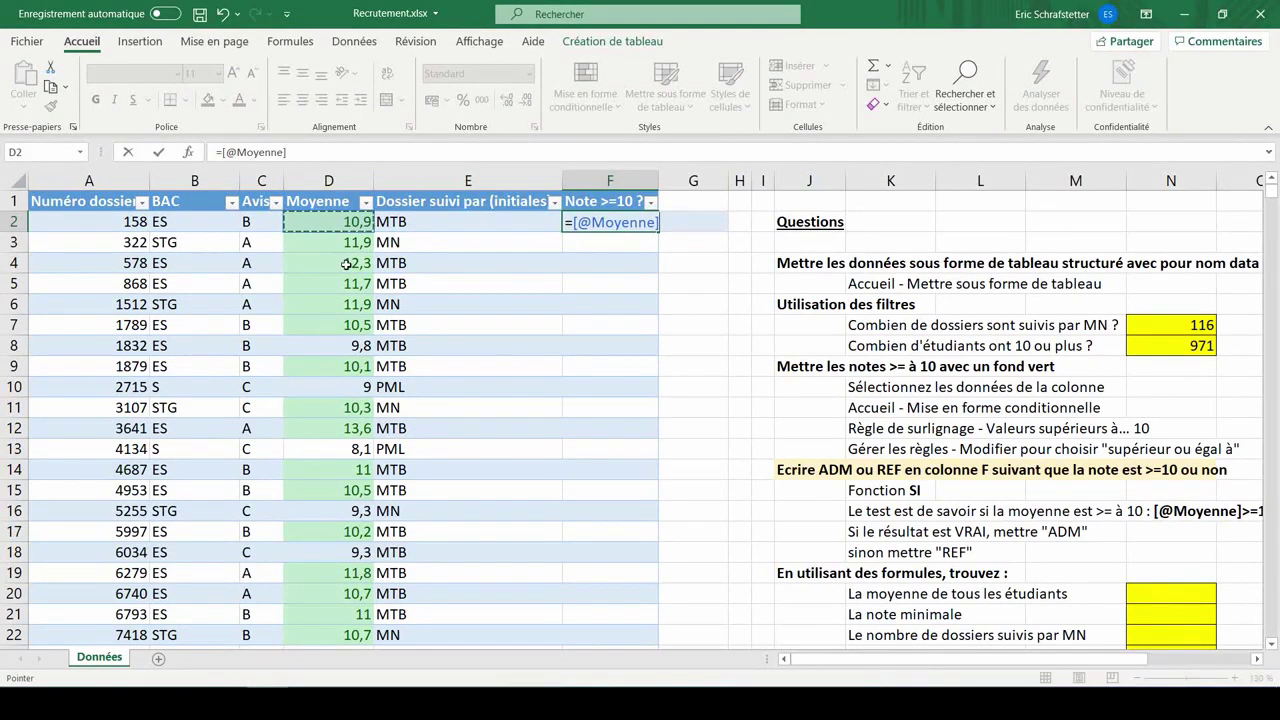
{"action": "type", "text": ">="}
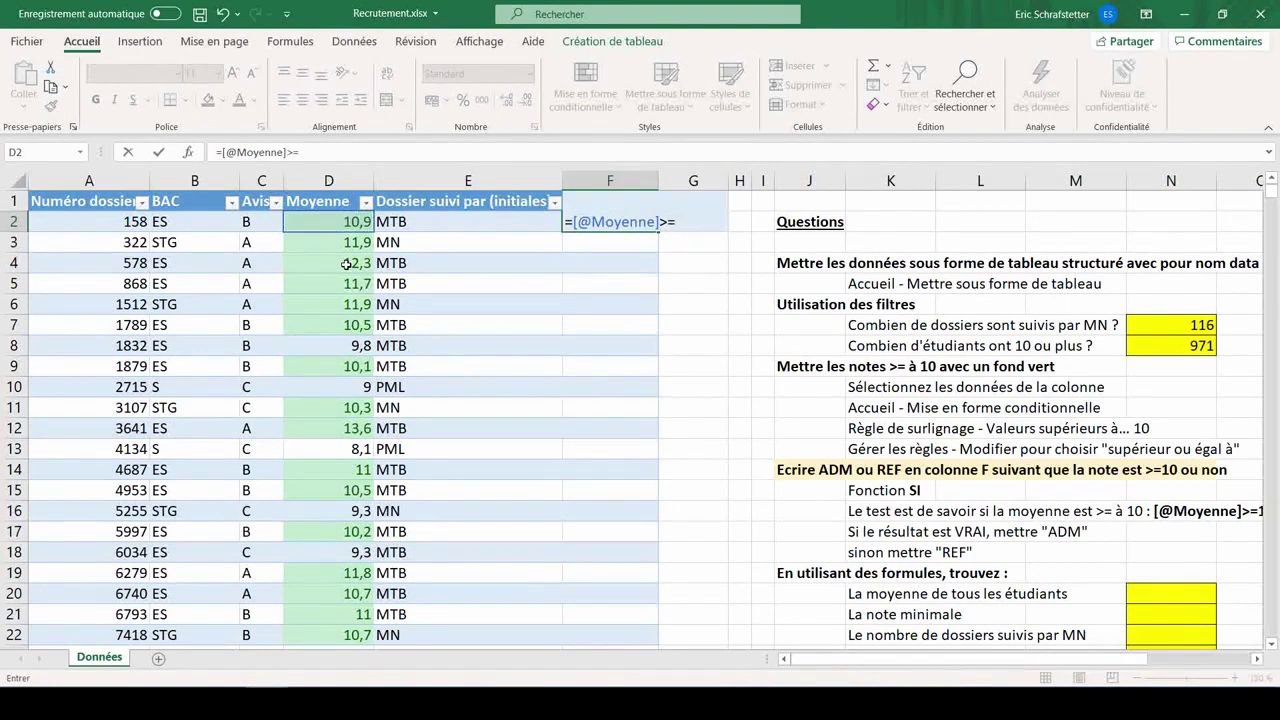
{"action": "type", "text": "10"}
{"action": "key", "text": "Return"}
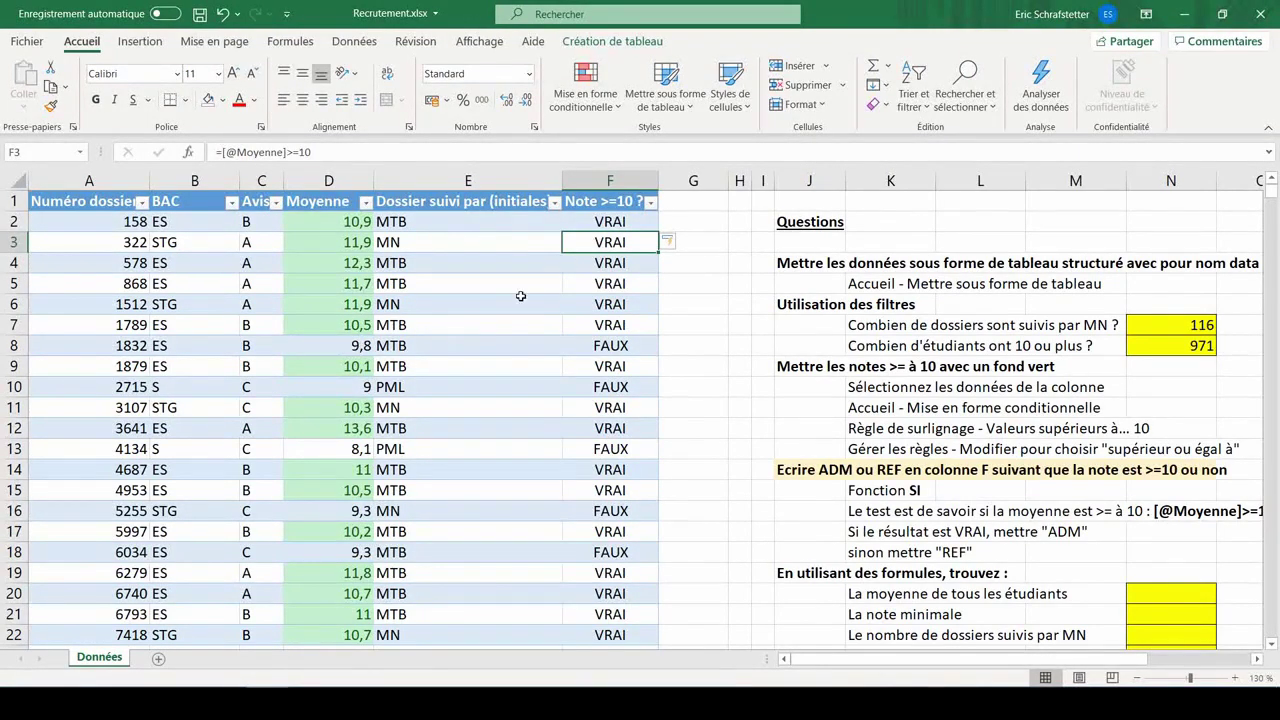
{"action": "left_click", "coordinate": [590, 224]}
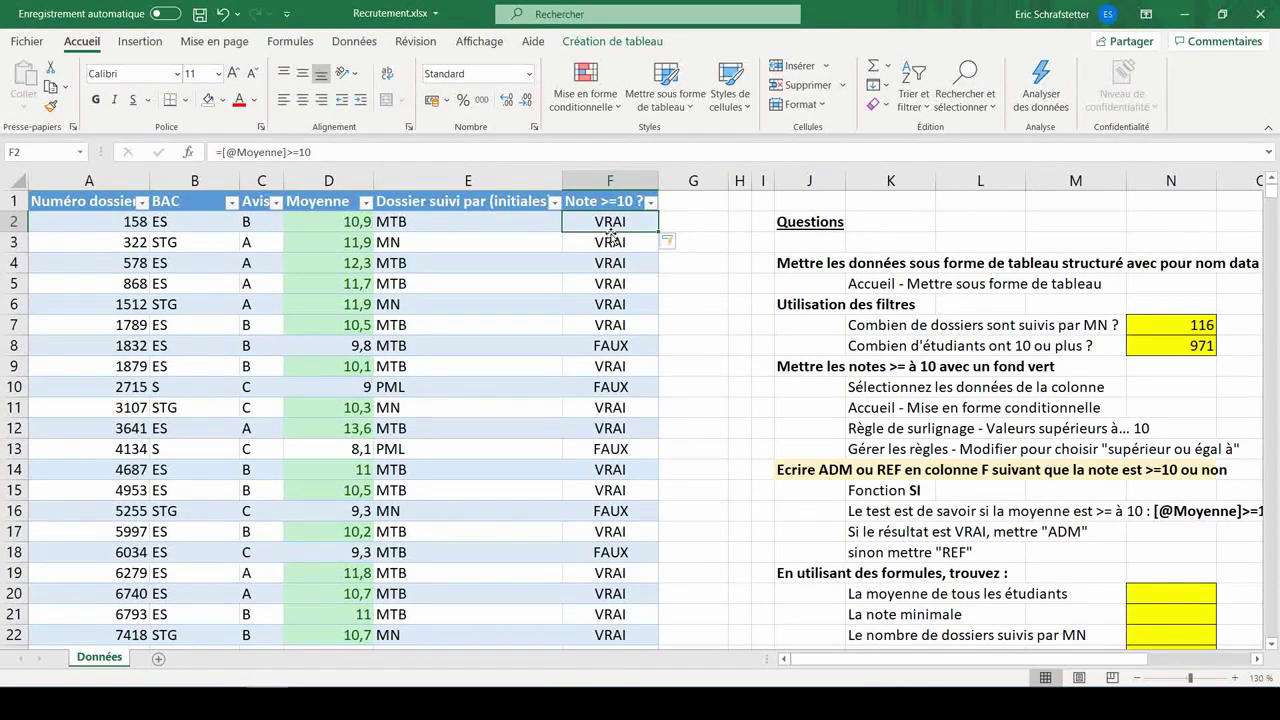
{"action": "key", "text": "Delete"}
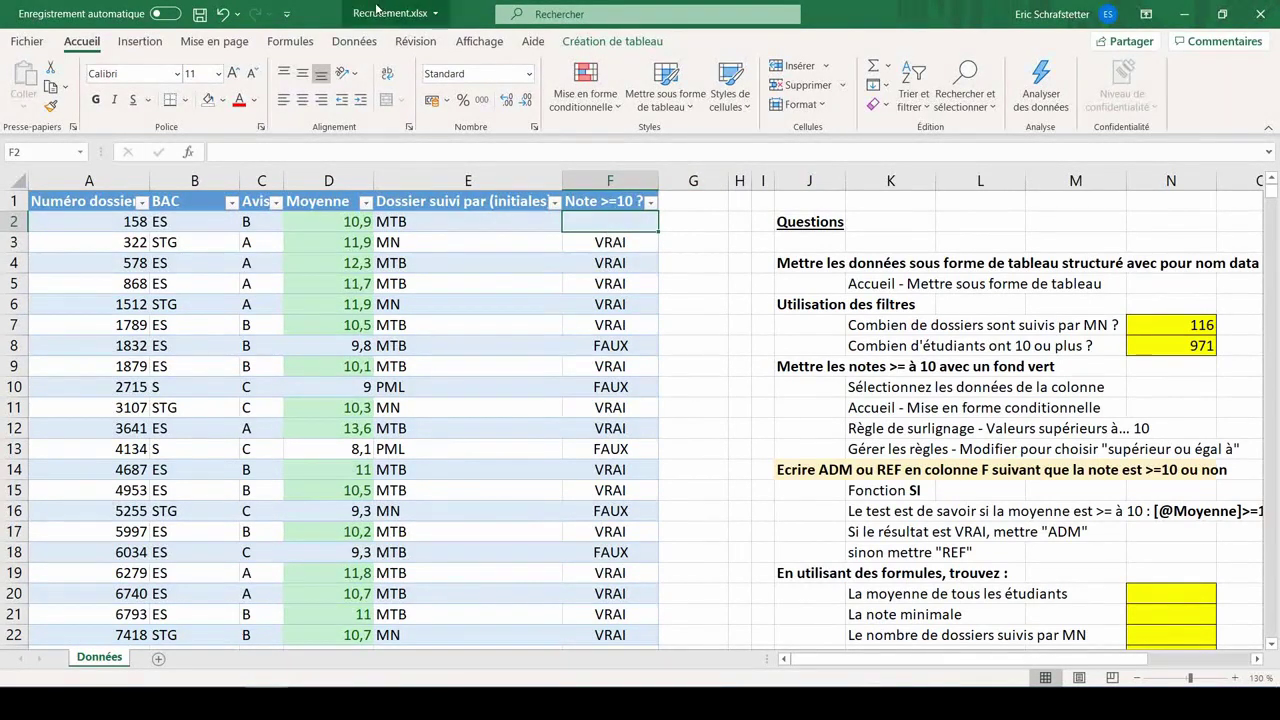
{"action": "left_click", "coordinate": [290, 41]}
{"action": "left_click", "coordinate": [247, 106]}
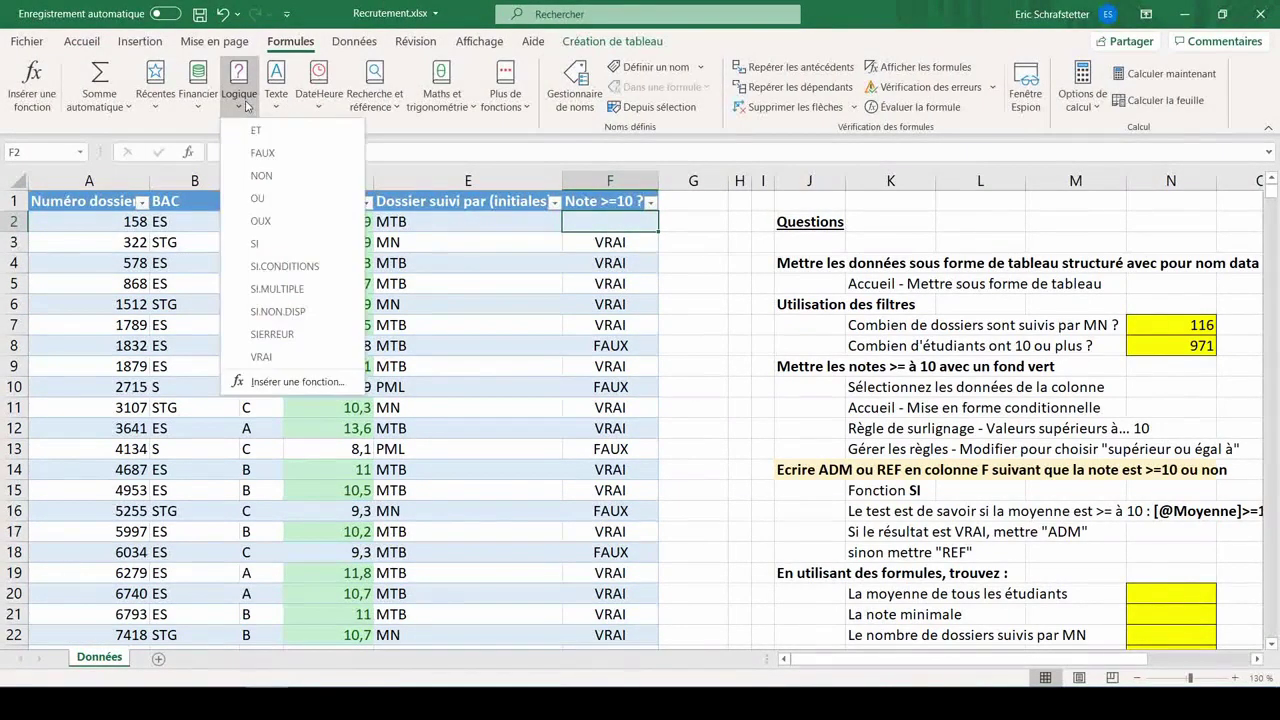
{"action": "left_click", "coordinate": [258, 245]}
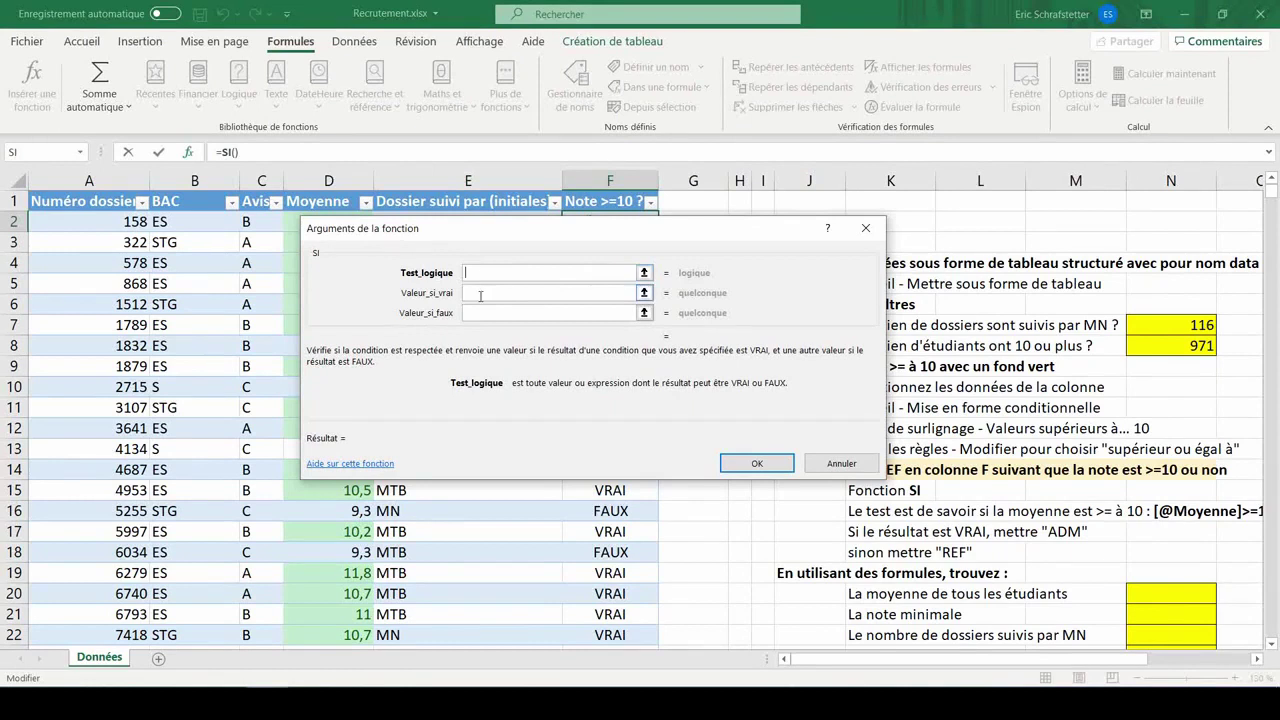
{"action": "left_click", "coordinate": [479, 295]}
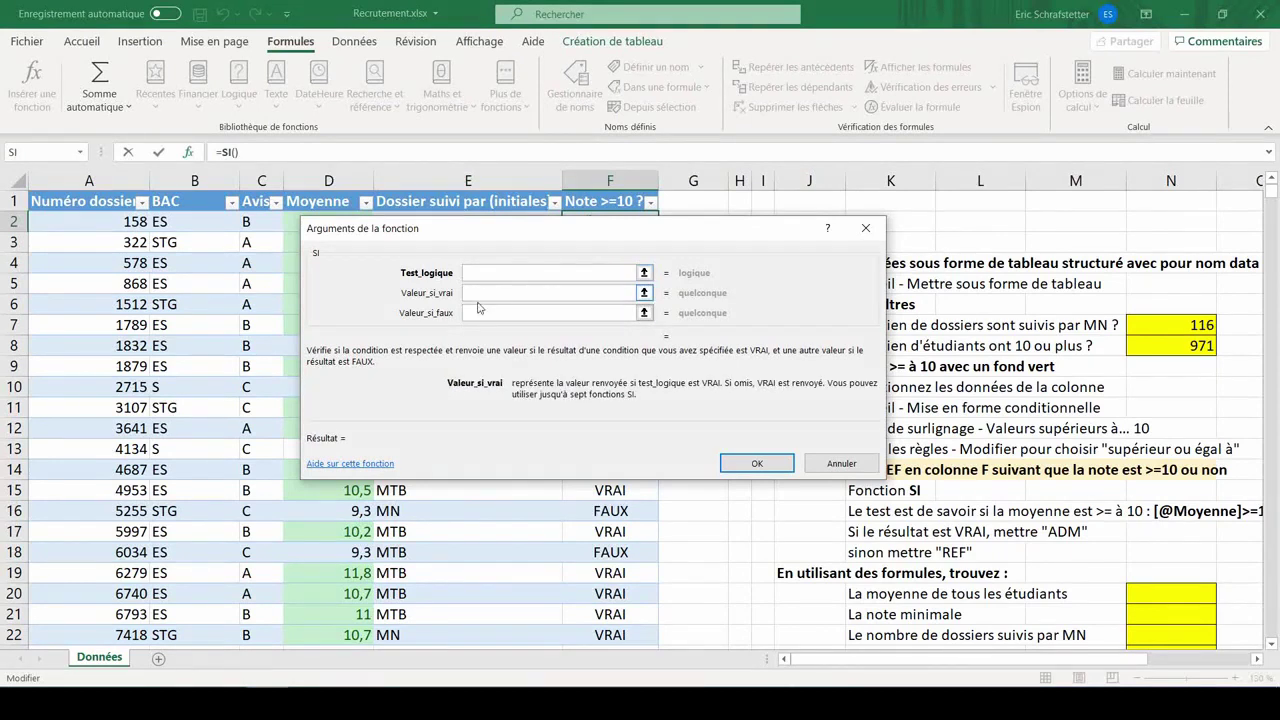
{"action": "left_click", "coordinate": [479, 313]}
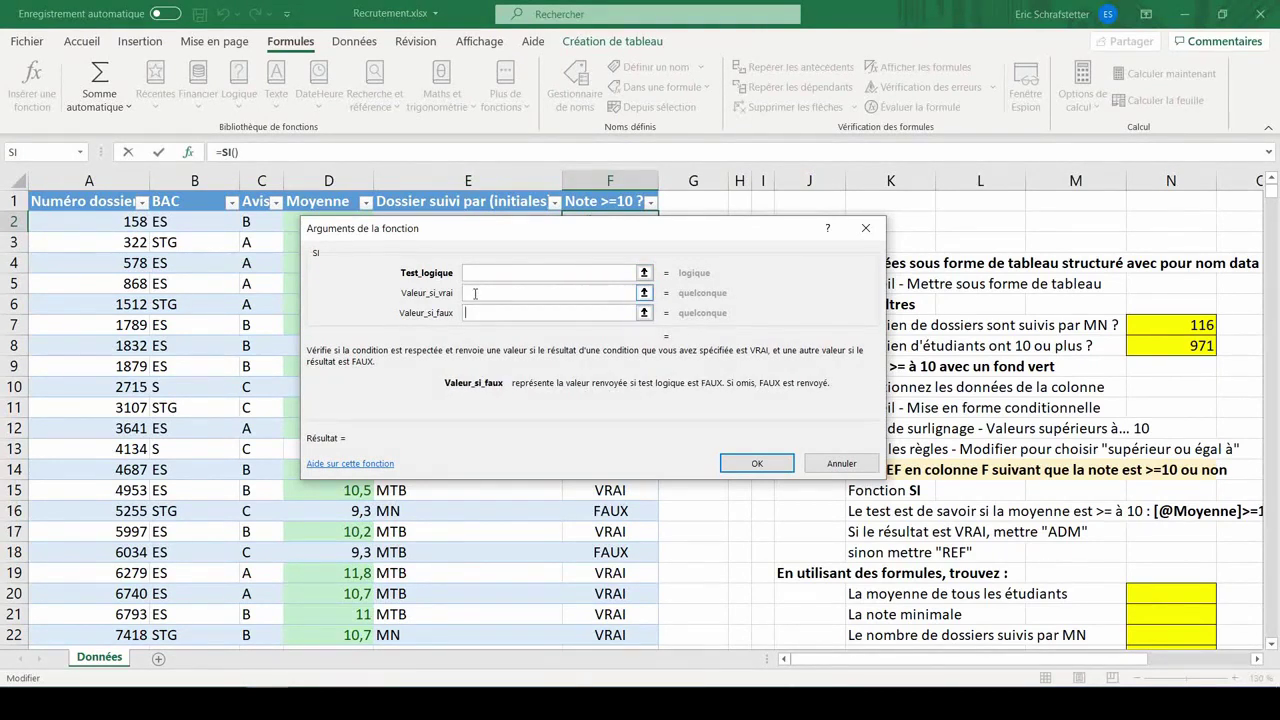
{"action": "left_click", "coordinate": [479, 273]}
{"action": "left_click_drag", "start_coordinate": [483, 233], "coordinate": [467, 352]}
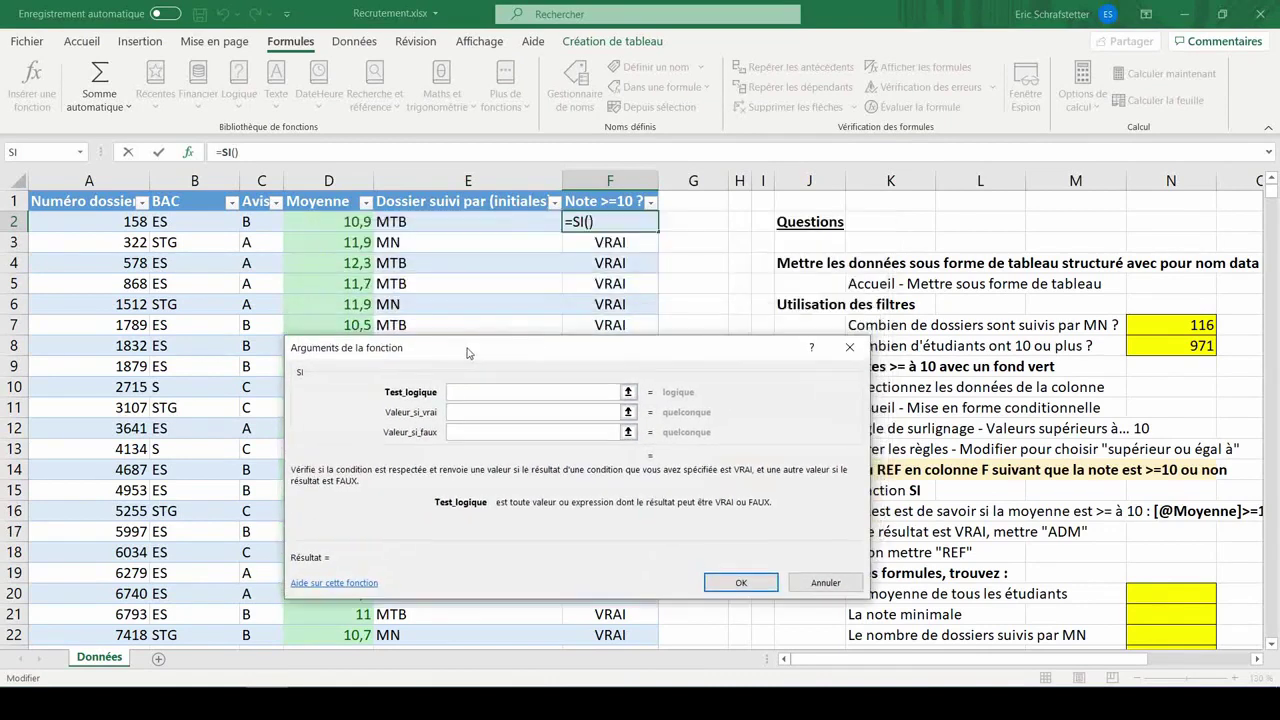
{"action": "left_click", "coordinate": [345, 222]}
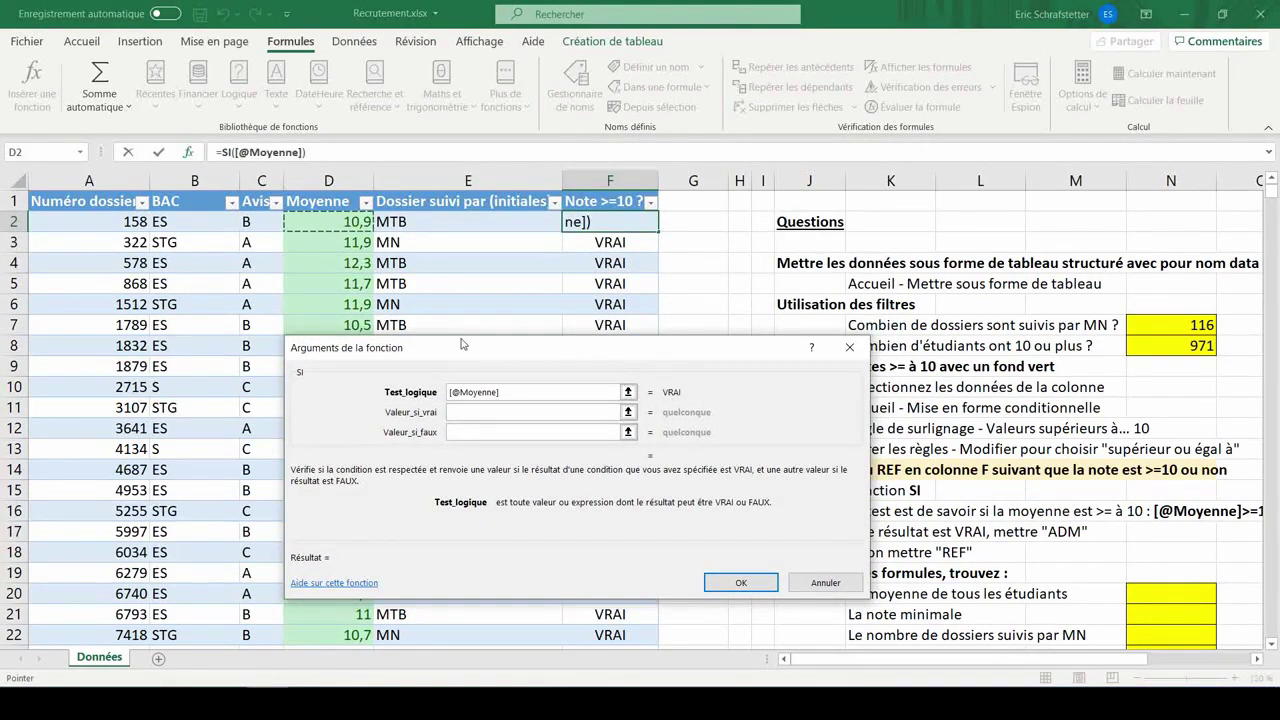
{"action": "type", "text": ">=10"}
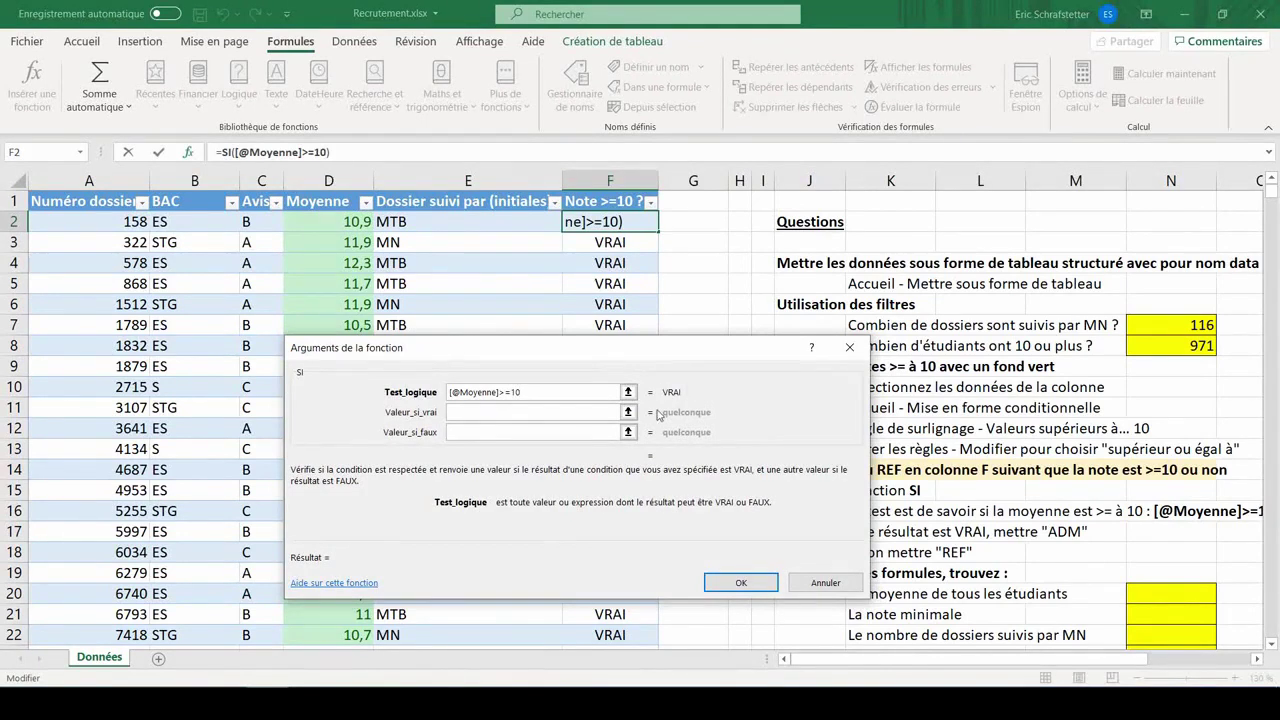
Step: Set the SI results to "ADM" if true and "REF" if false, and confirm
{"action": "left_click", "coordinate": [467, 413]}
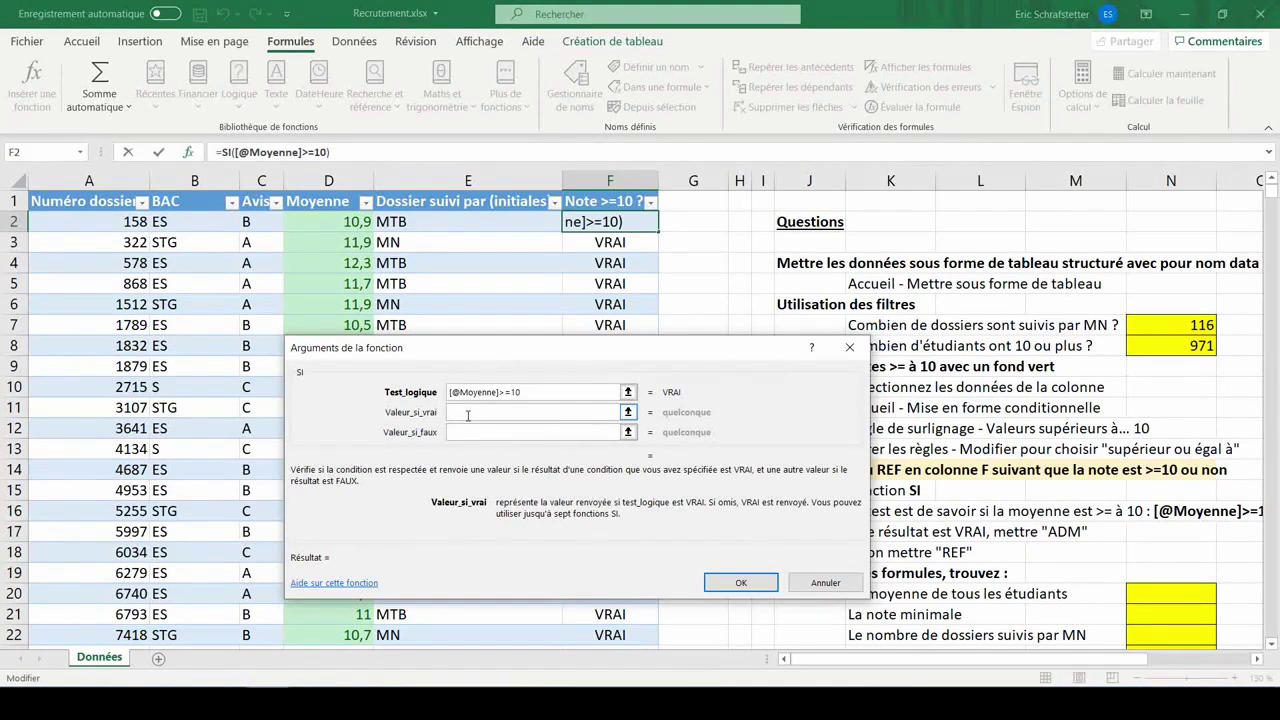
{"action": "type", "text": "\"ADM"}
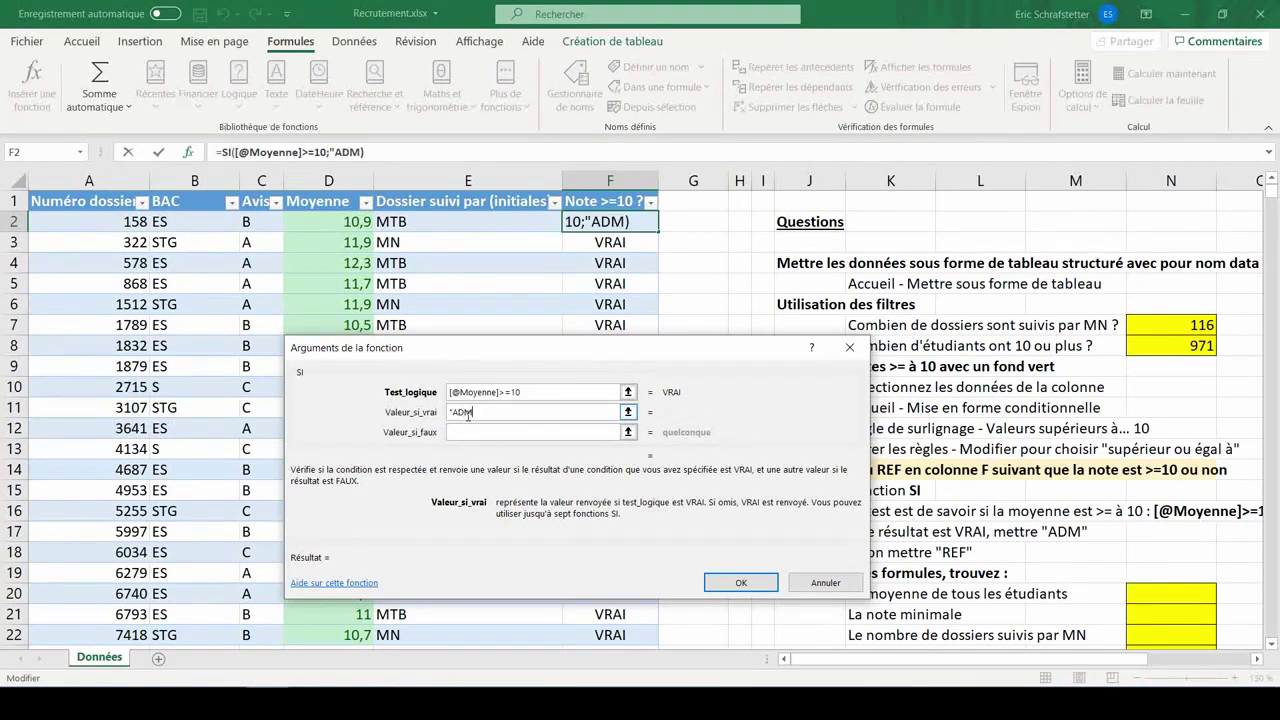
{"action": "type", "text": "\""}
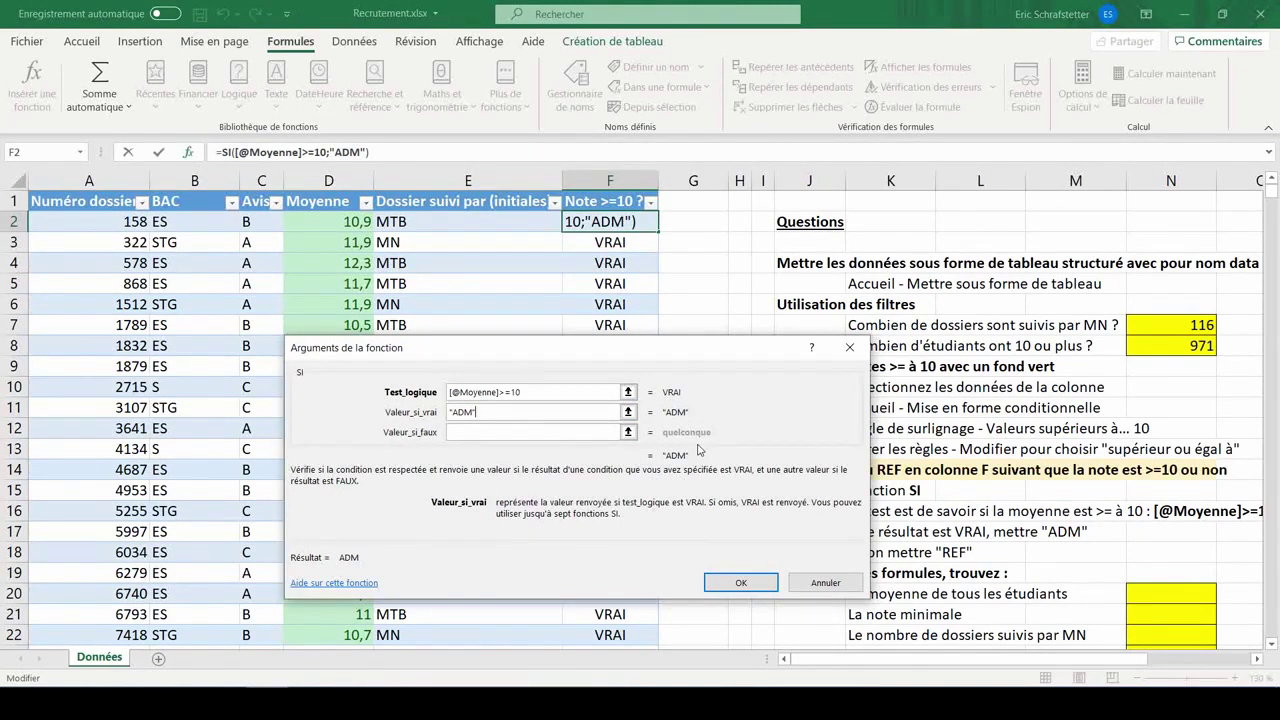
{"action": "left_click", "coordinate": [472, 432]}
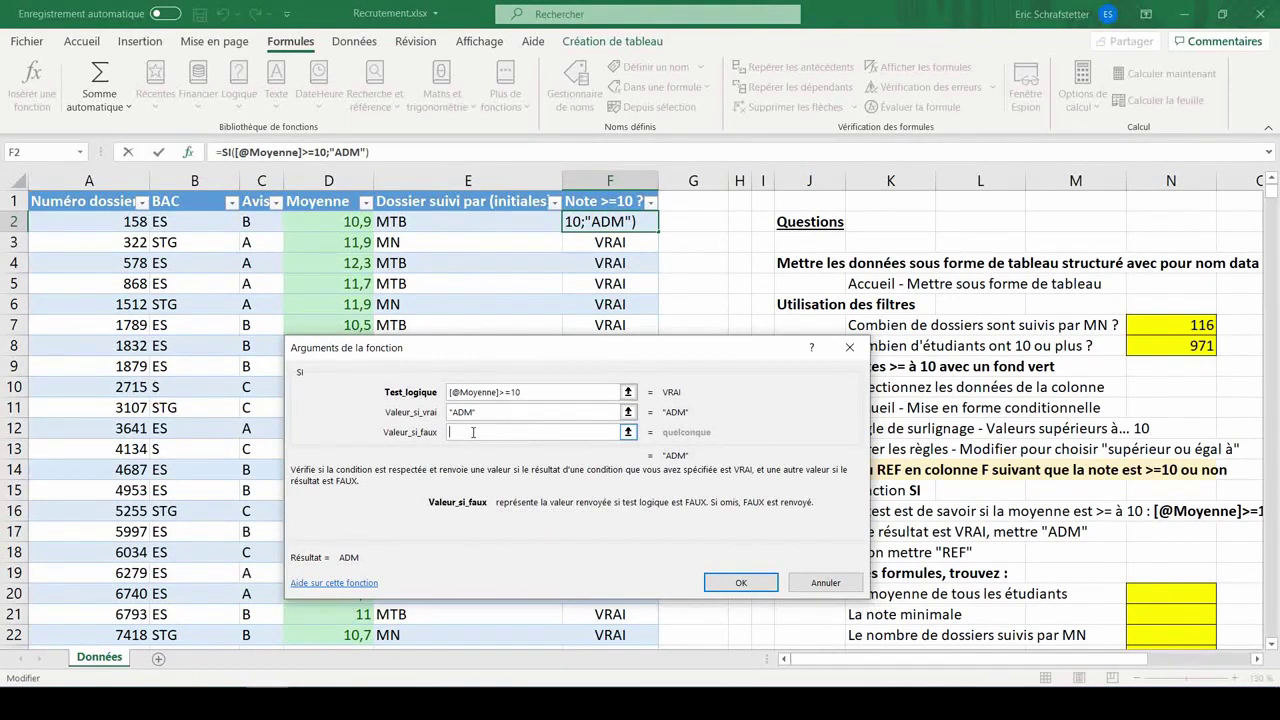
{"action": "type", "text": "\""}
{"action": "type", "text": "REF\""}
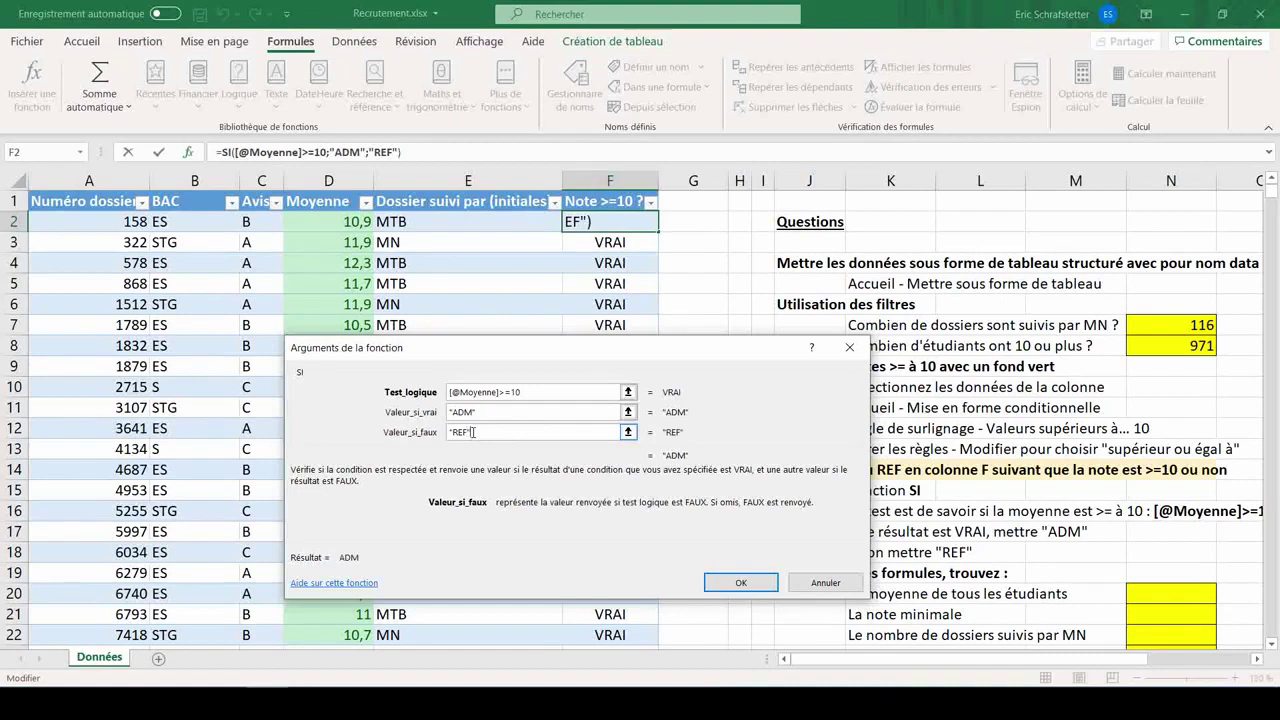
{"action": "left_click", "coordinate": [737, 583]}
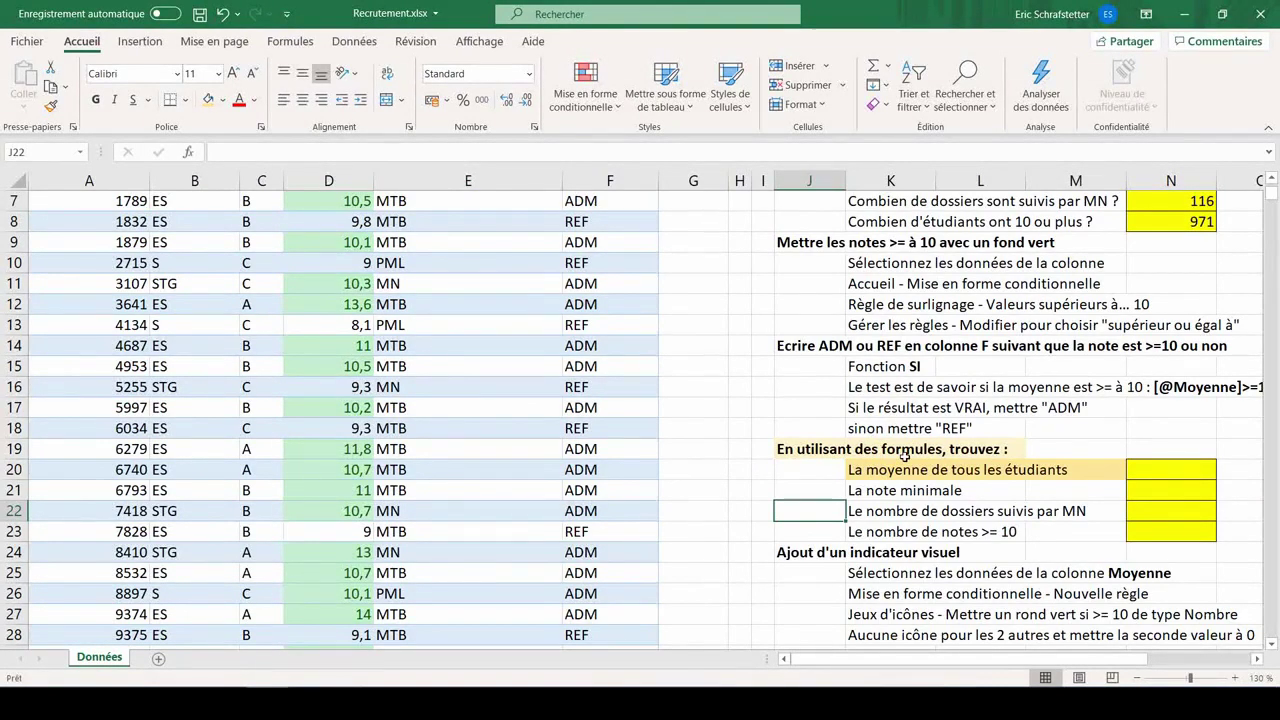
Step: Enter =MOYENNE(data[Moyenne]) in N20, giving 10,8646285
{"action": "left_click", "coordinate": [1151, 472]}
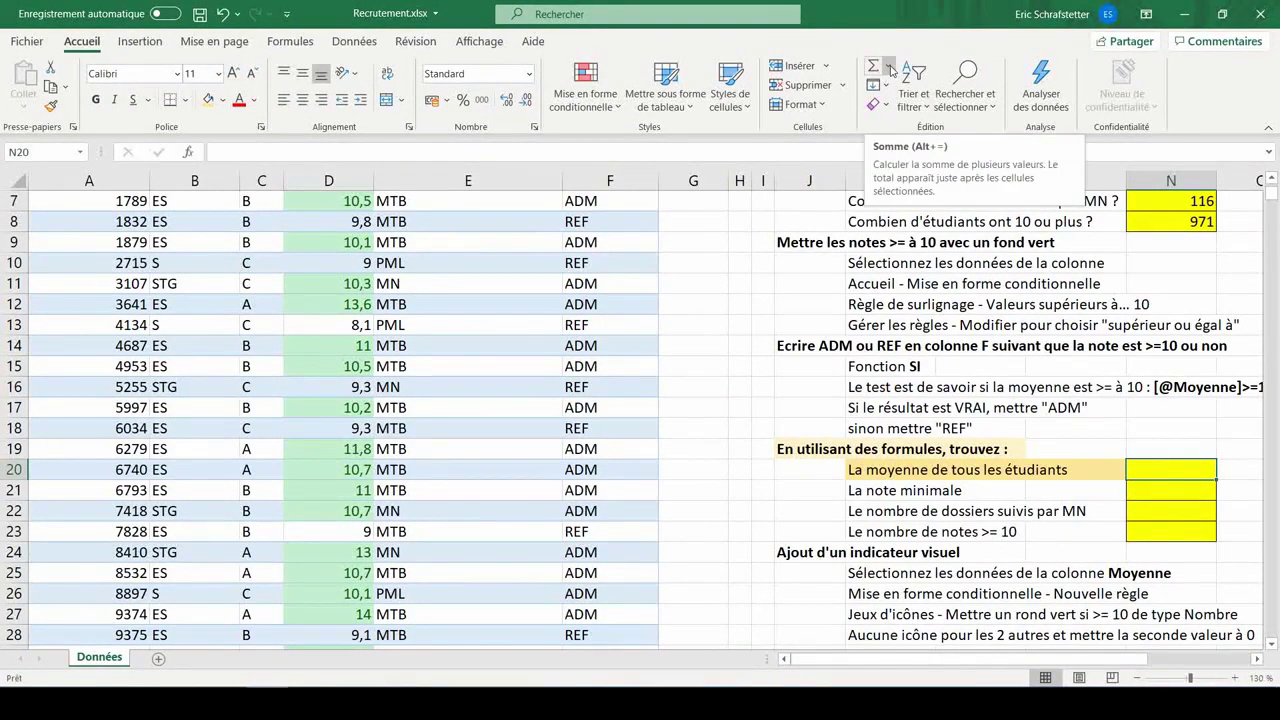
{"action": "left_click", "coordinate": [889, 68]}
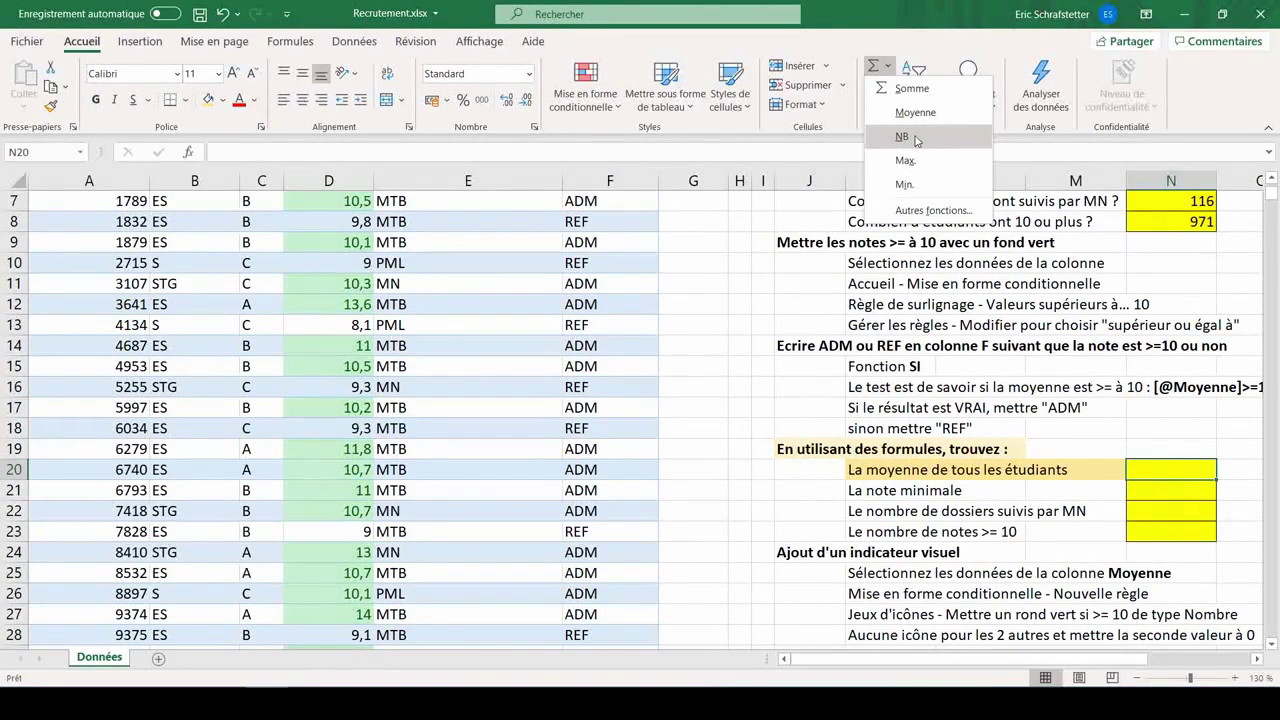
{"action": "key", "text": "Escape"}
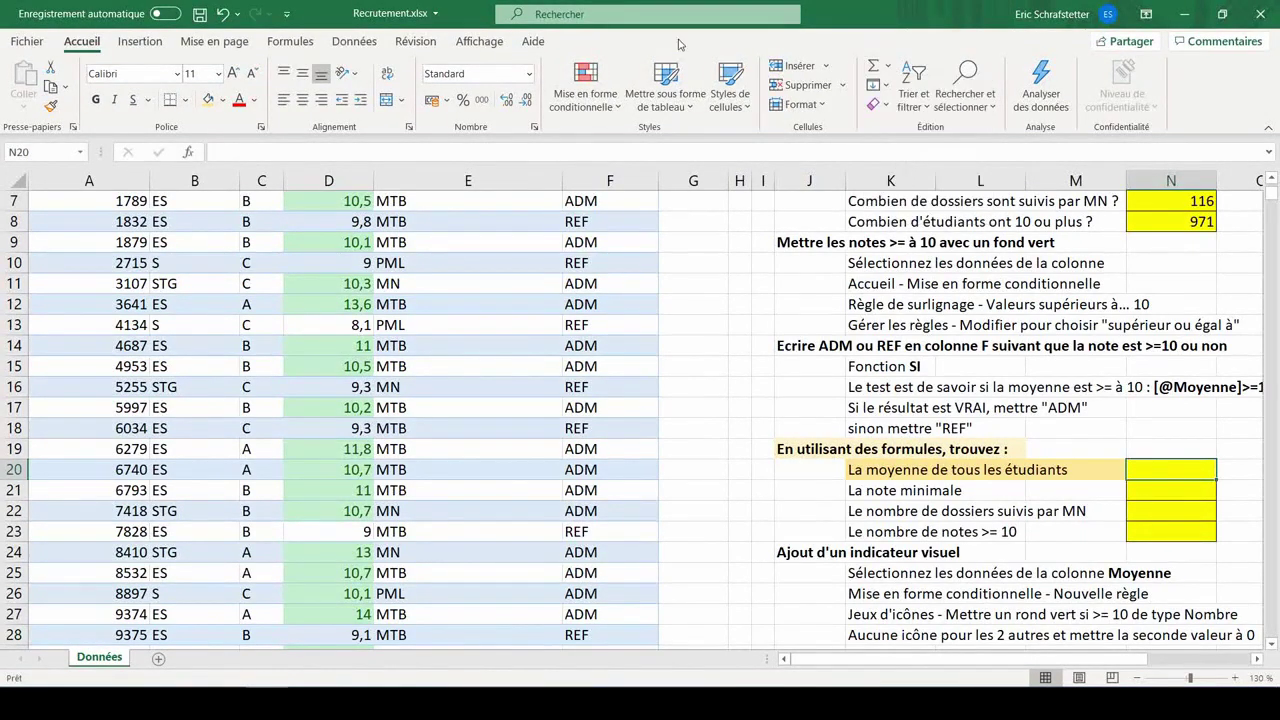
{"action": "left_click", "coordinate": [305, 44]}
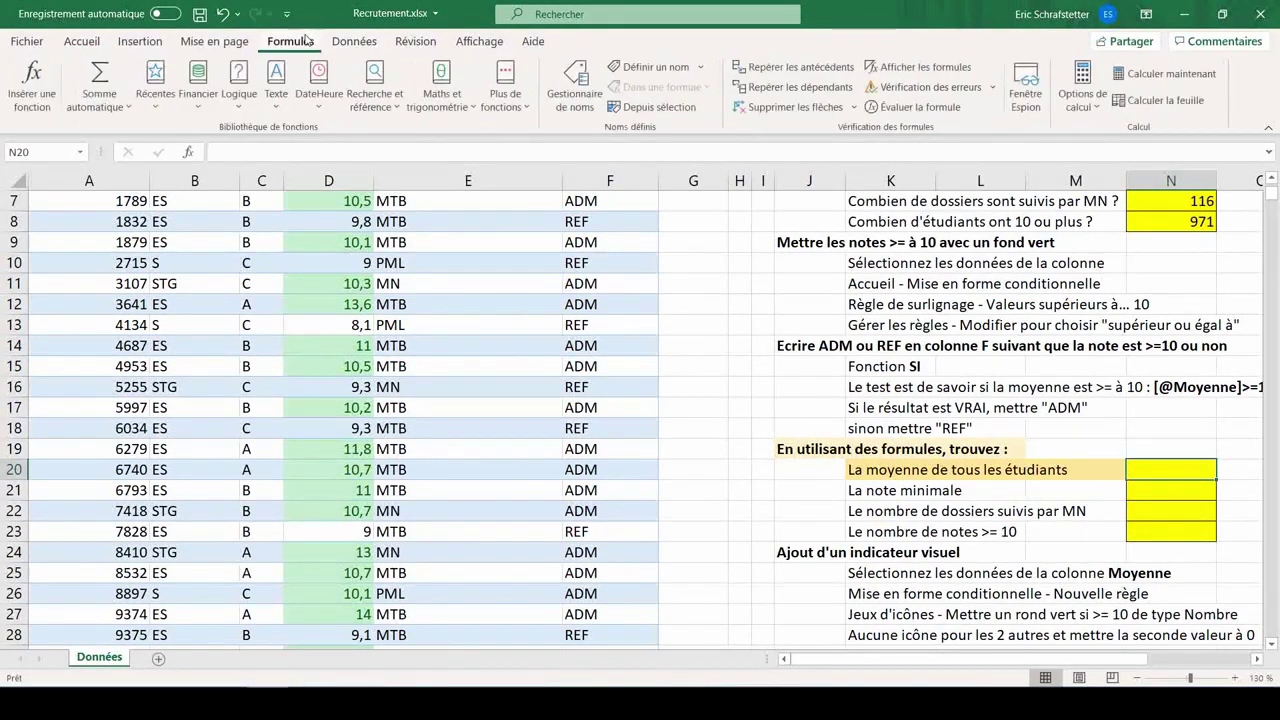
{"action": "left_click", "coordinate": [99, 113]}
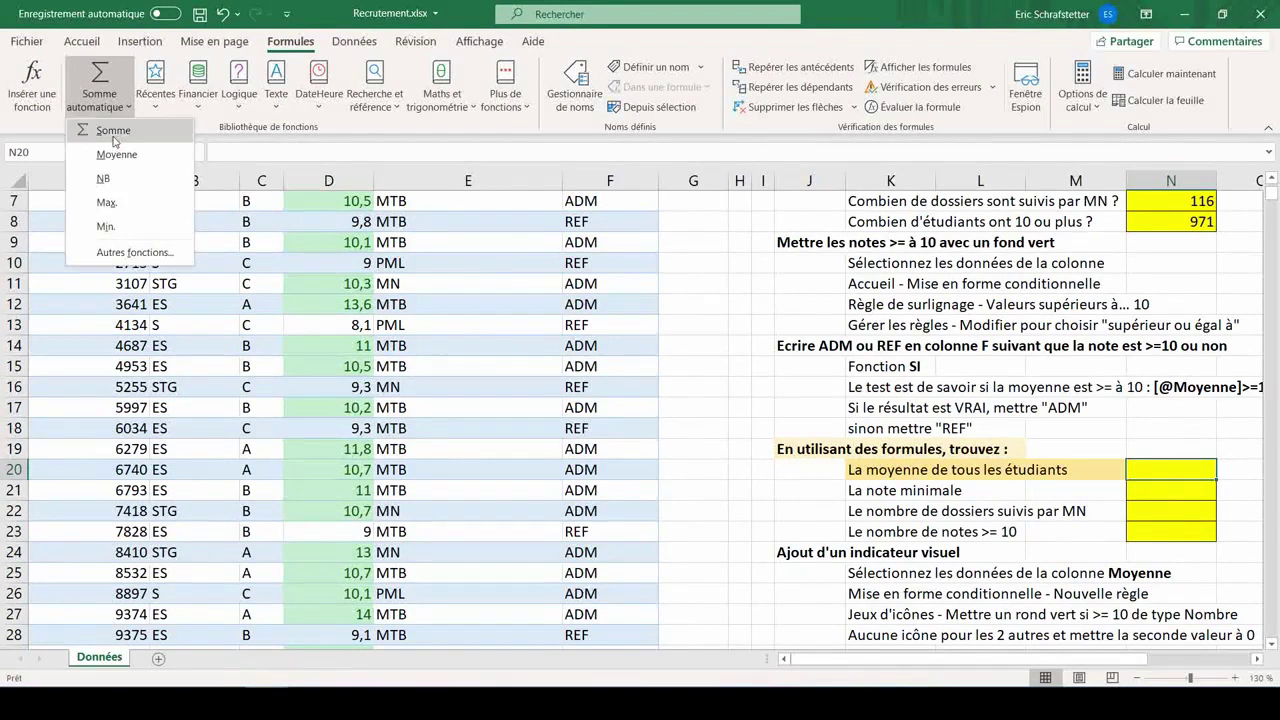
{"action": "left_click", "coordinate": [116, 155]}
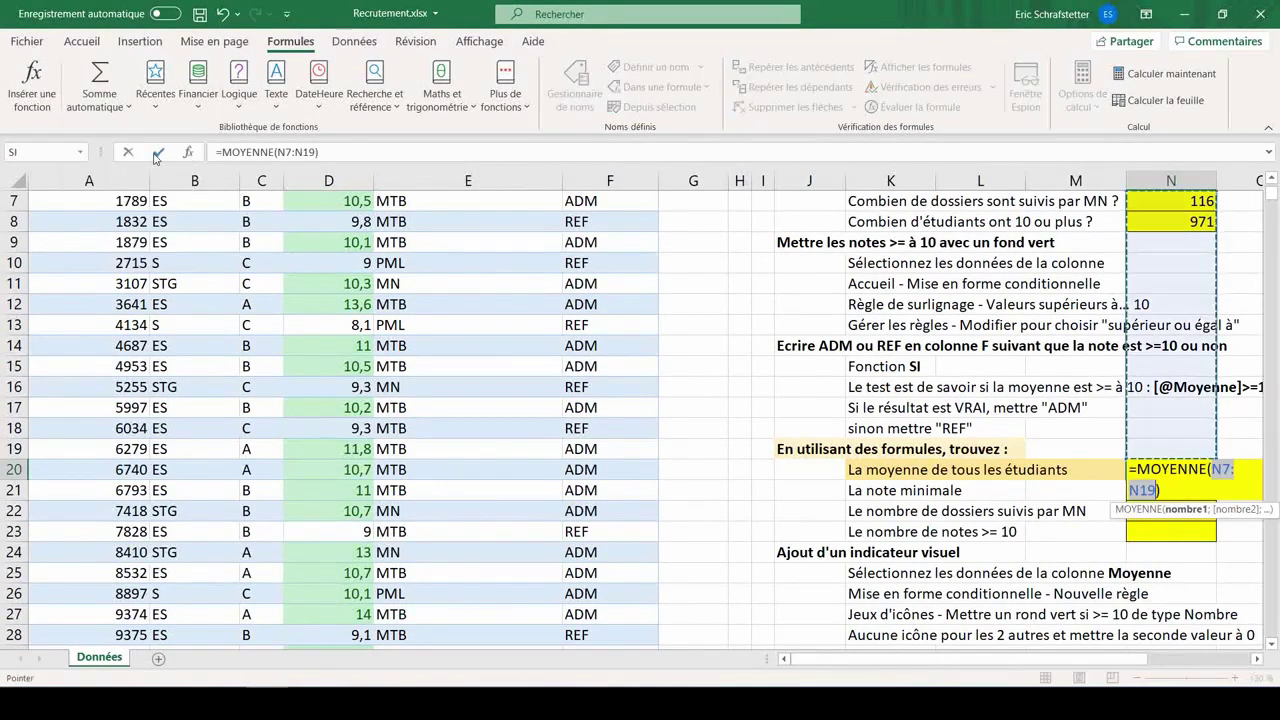
{"action": "scroll", "coordinate": [313, 271], "scroll_direction": "up", "scroll_amount": 2}
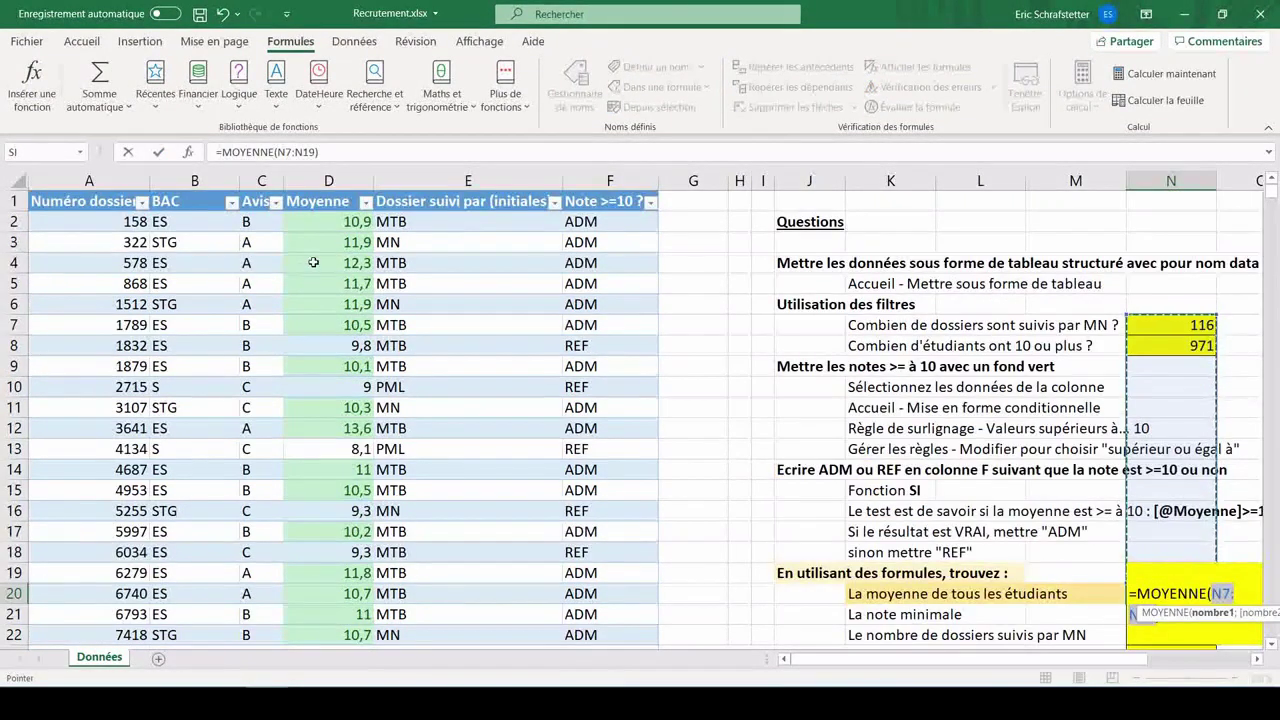
{"action": "left_click", "coordinate": [316, 193]}
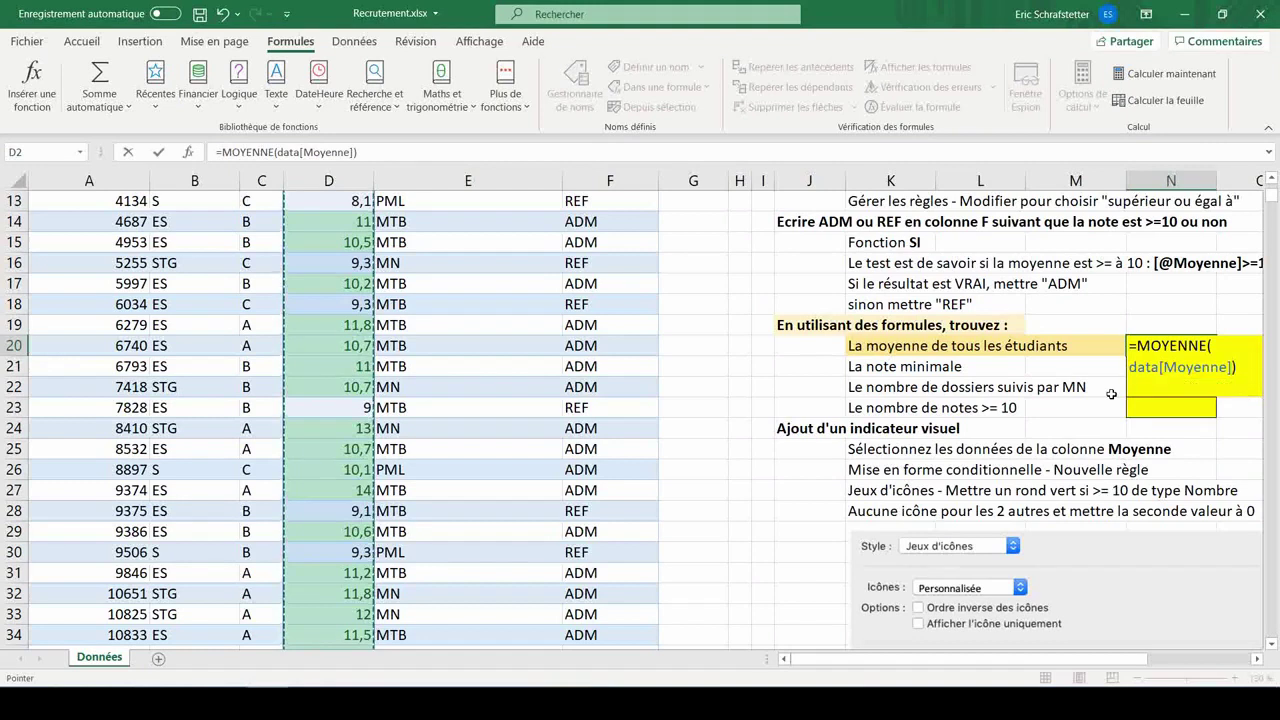
{"action": "key", "text": "Return"}
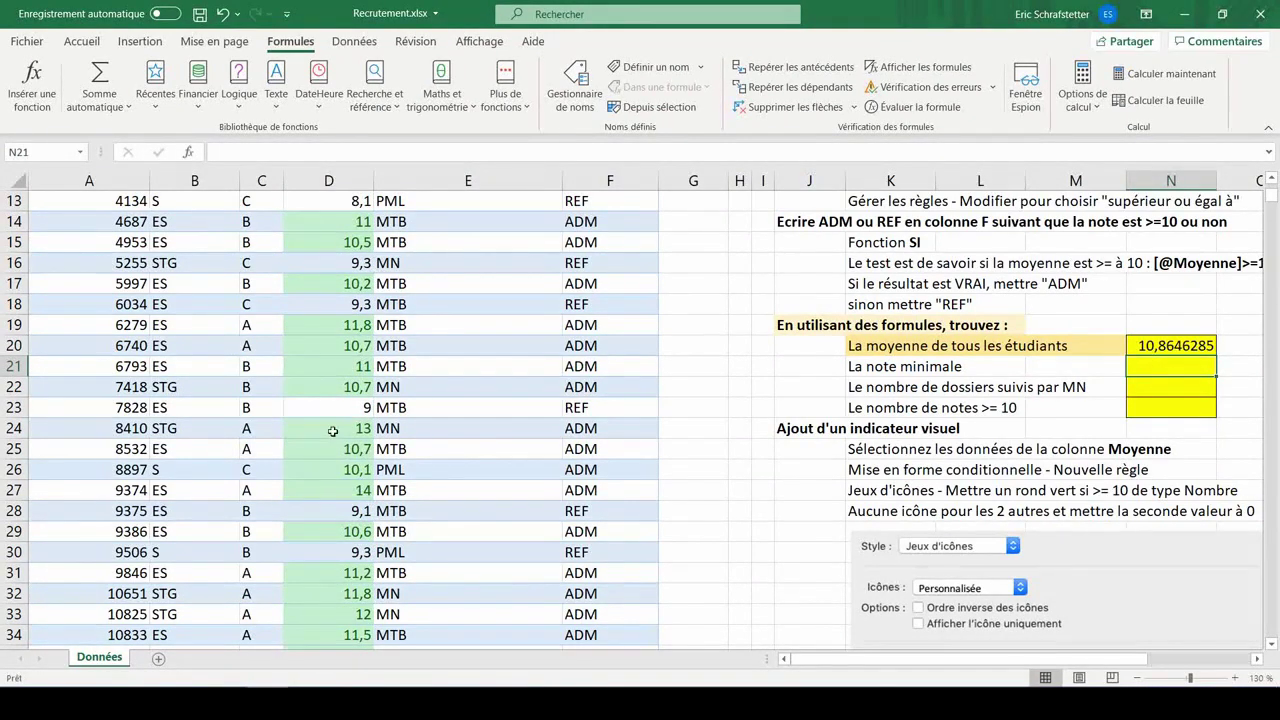
{"action": "scroll", "coordinate": [337, 420], "scroll_direction": "up", "scroll_amount": 4}
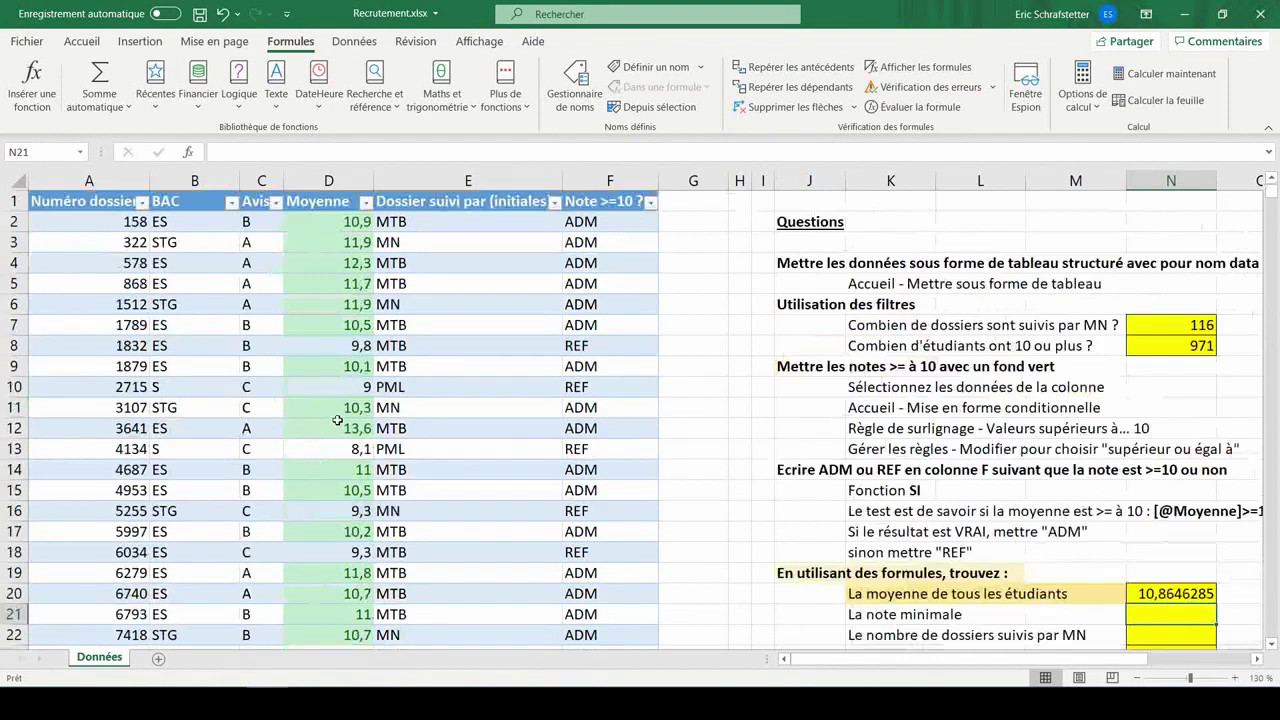
{"action": "left_click", "coordinate": [329, 192]}
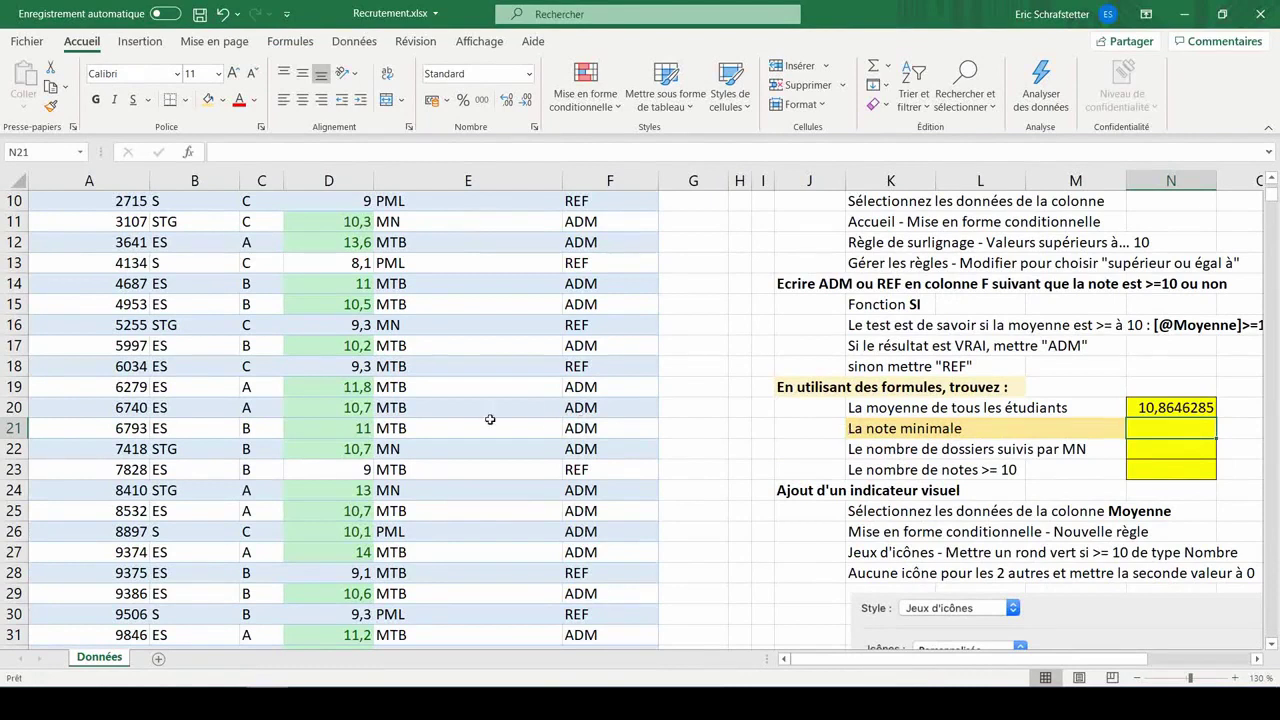
{"action": "scroll", "coordinate": [304, 384], "scroll_direction": "up", "scroll_amount": 3}
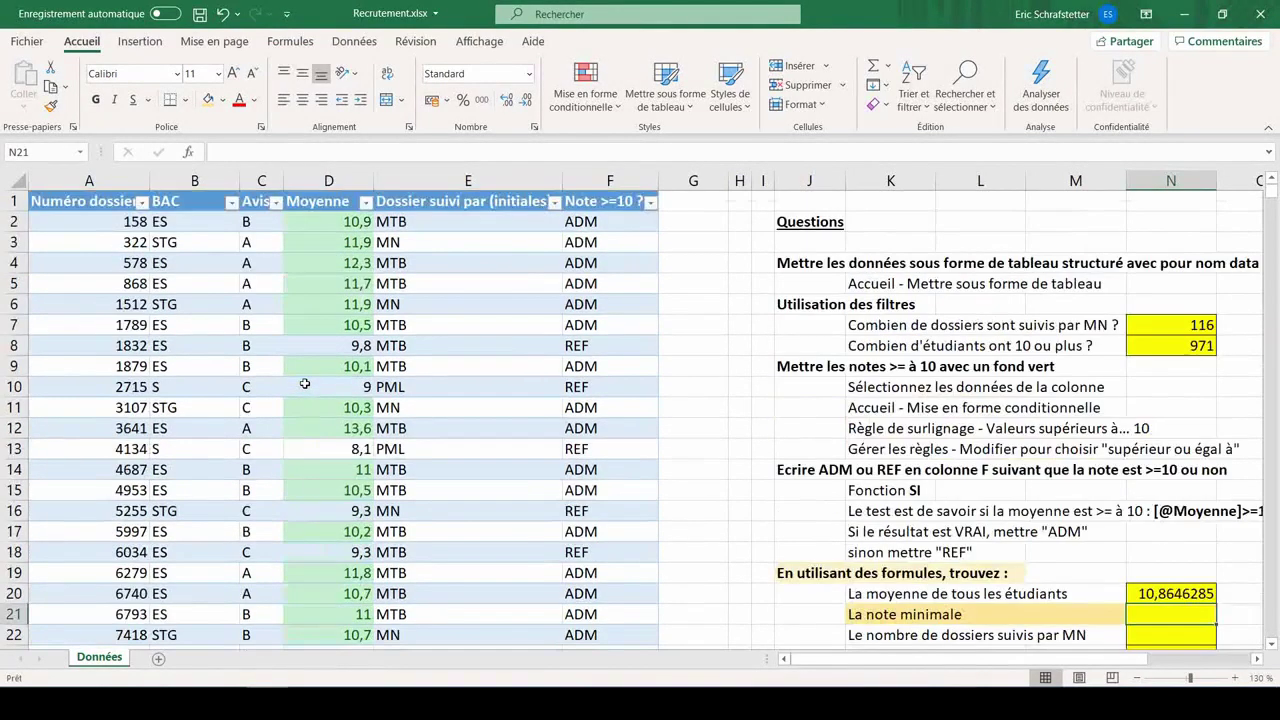
{"action": "left_click", "coordinate": [328, 186]}
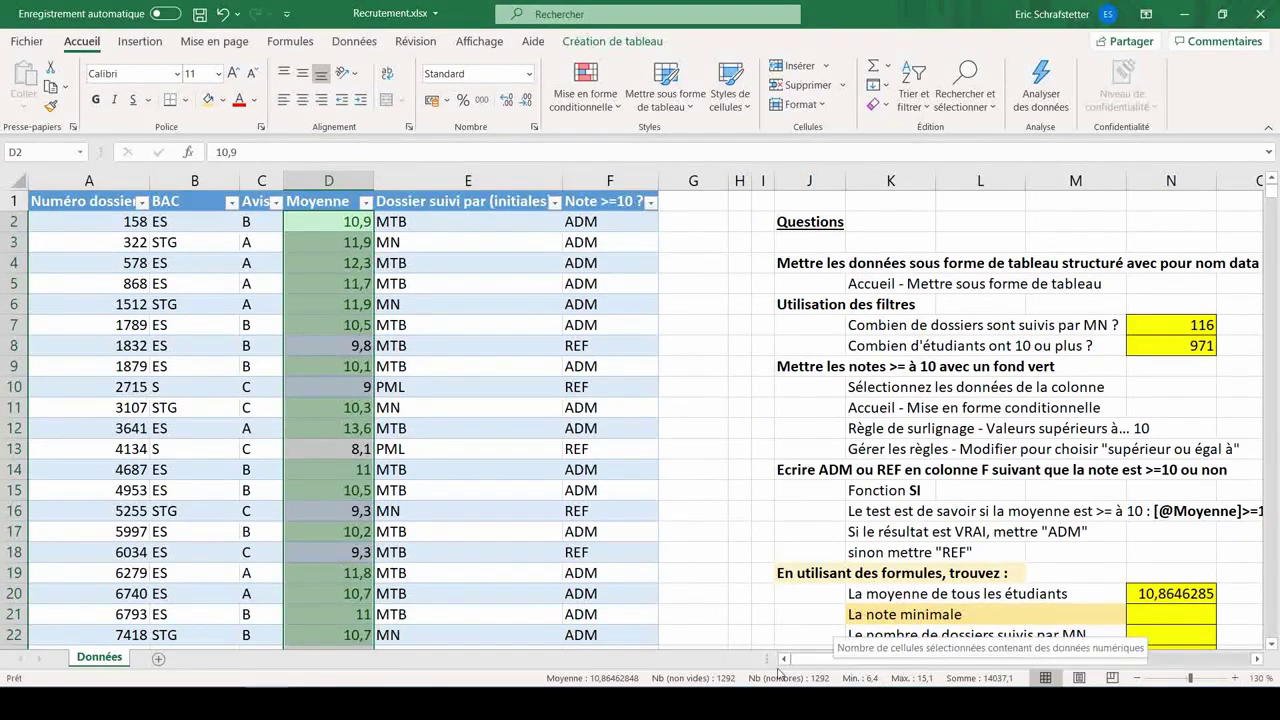
{"action": "right_click", "coordinate": [833, 681]}
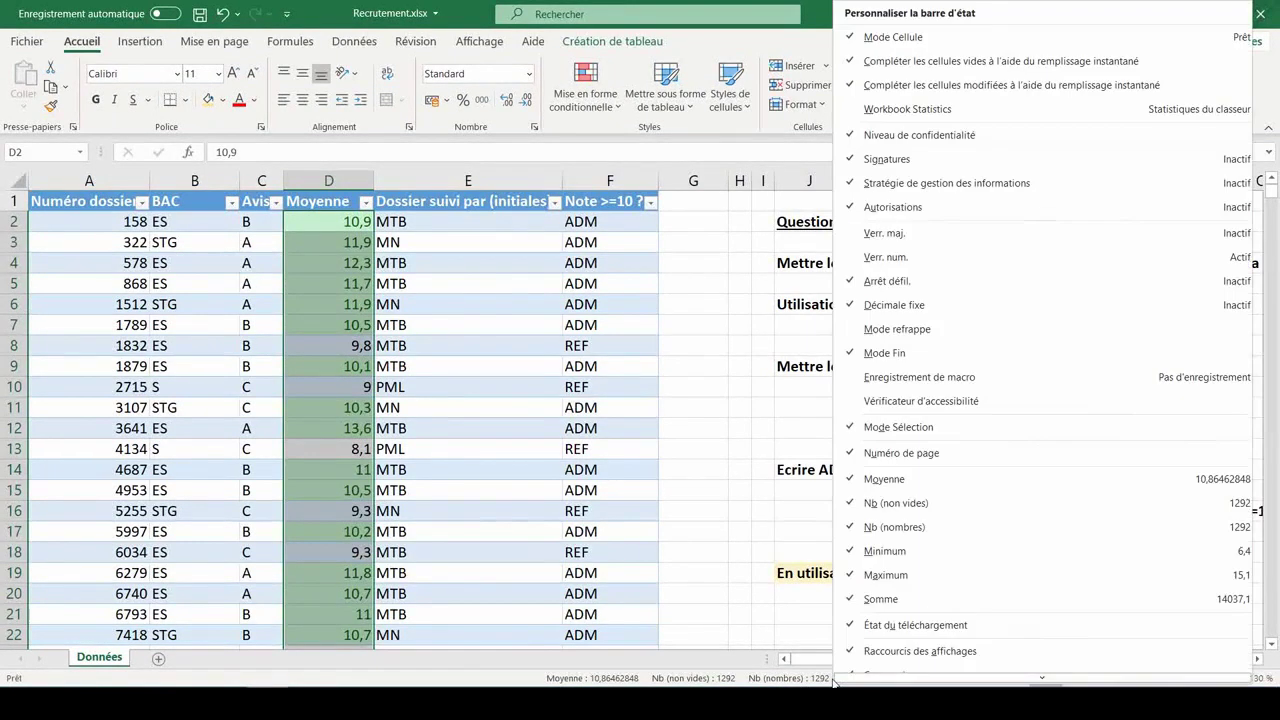
{"action": "scroll", "coordinate": [833, 681], "scroll_direction": "down", "scroll_amount": 1}
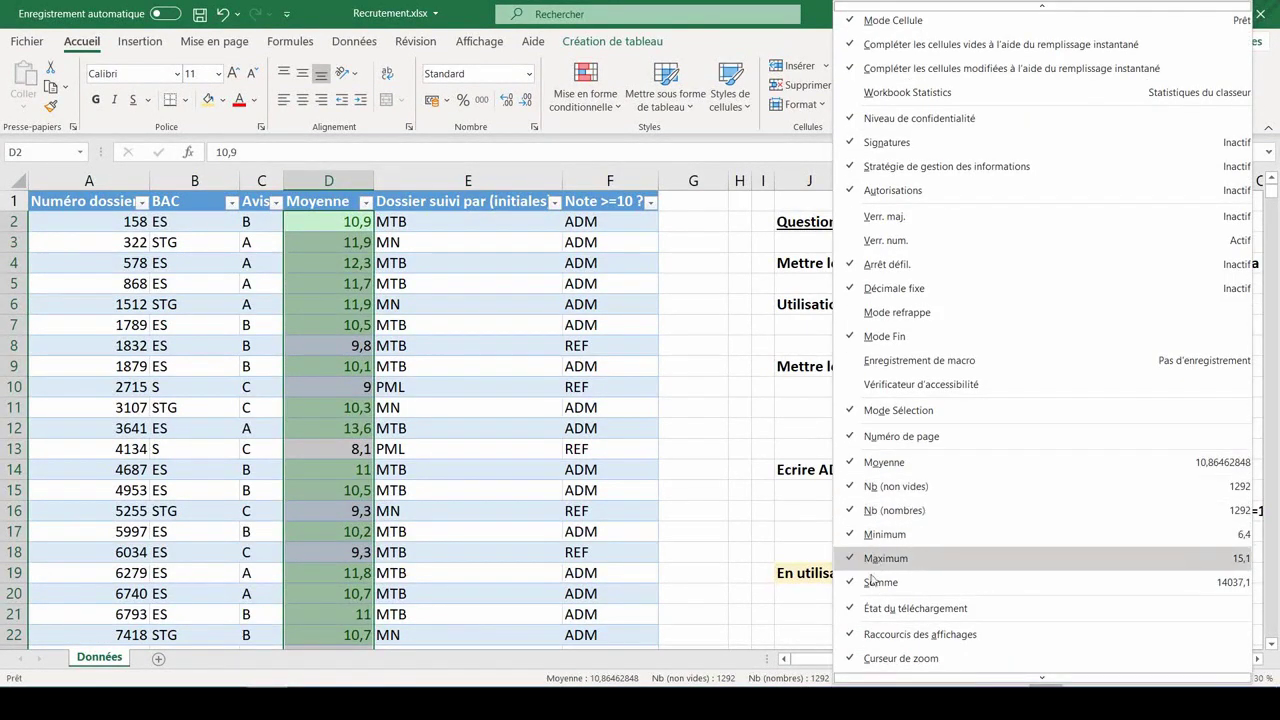
{"action": "left_click", "coordinate": [1170, 614]}
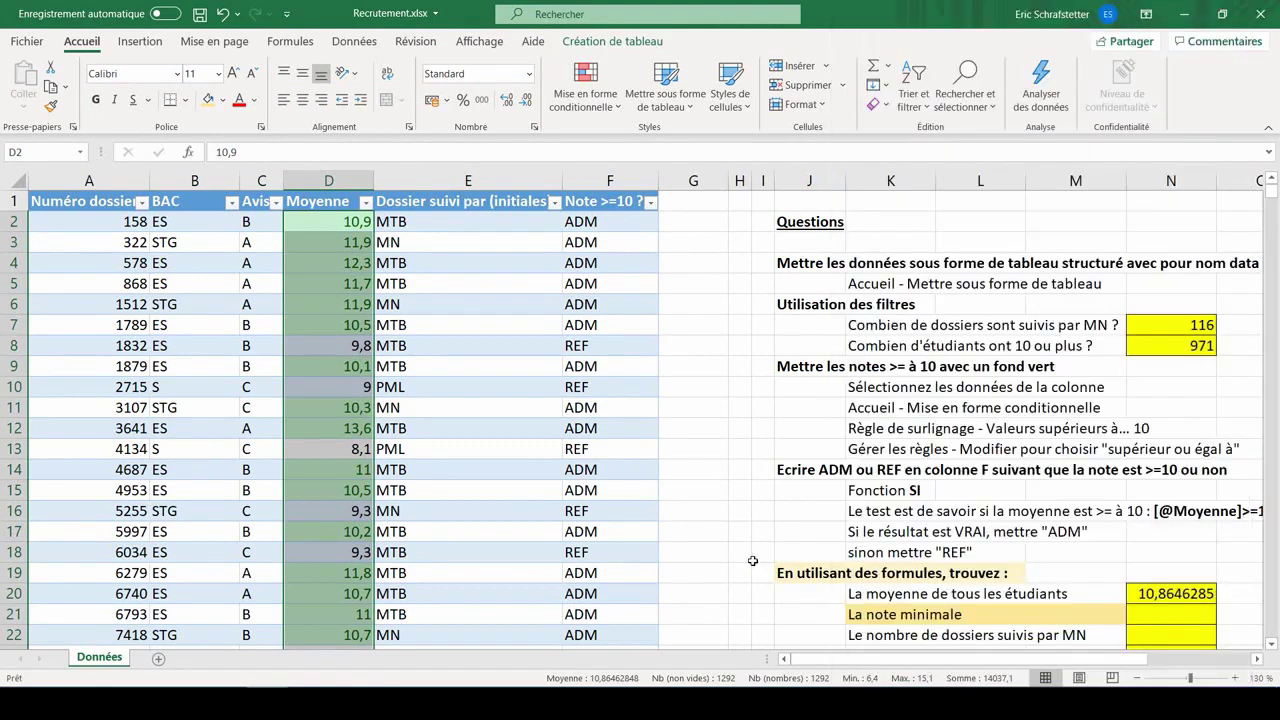
{"action": "scroll", "coordinate": [1016, 496], "scroll_direction": "down", "scroll_amount": 2}
{"action": "scroll", "coordinate": [1016, 496], "scroll_direction": "down", "scroll_amount": 2}
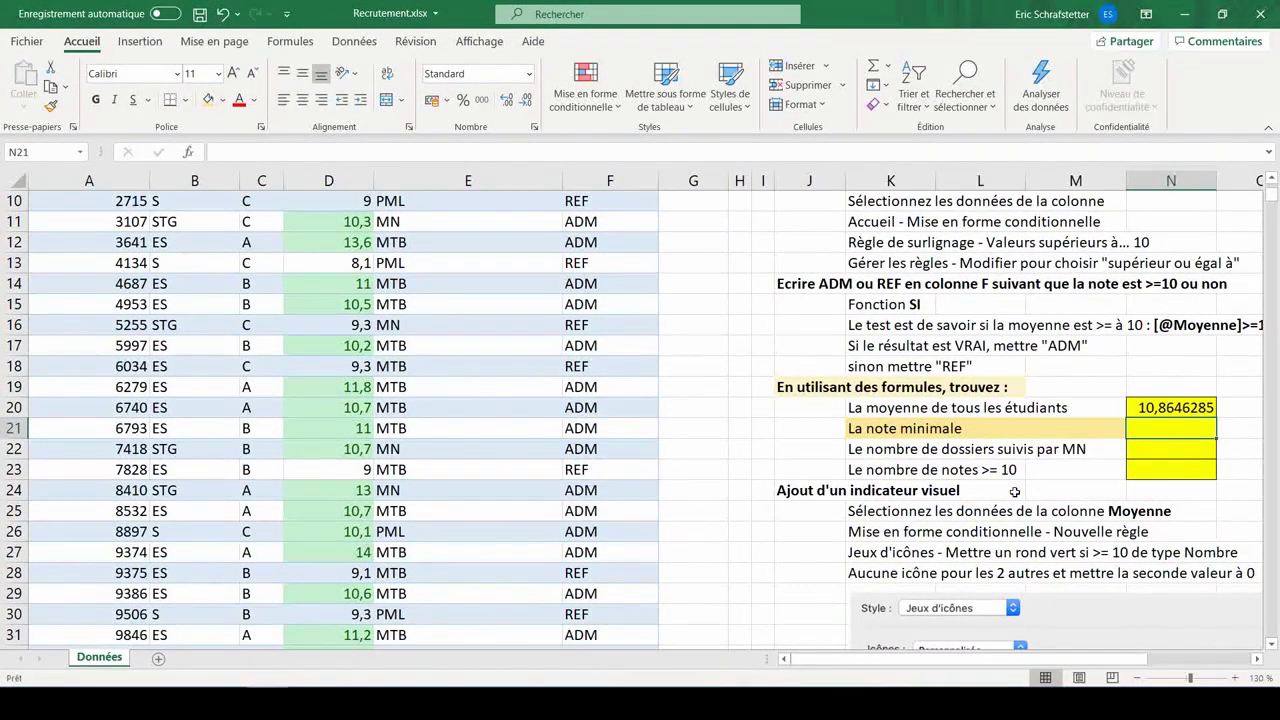
{"action": "type", "text": "=m"}
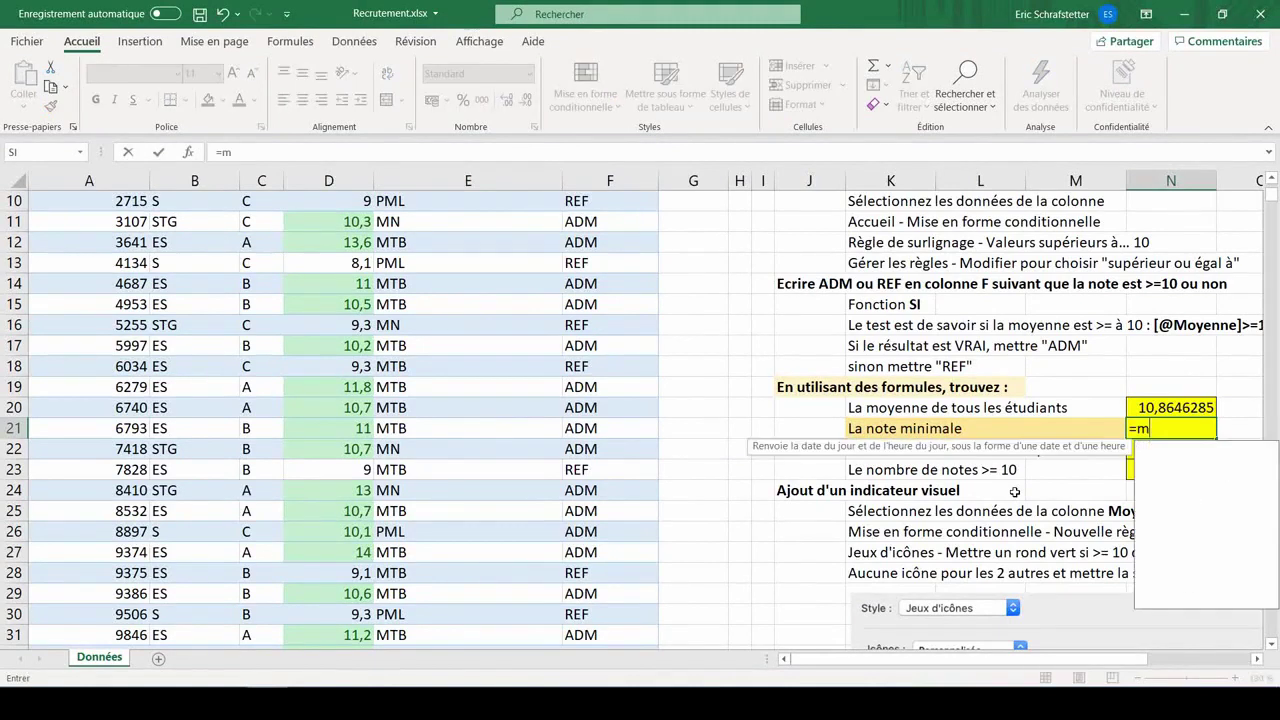
{"action": "type", "text": "in("}
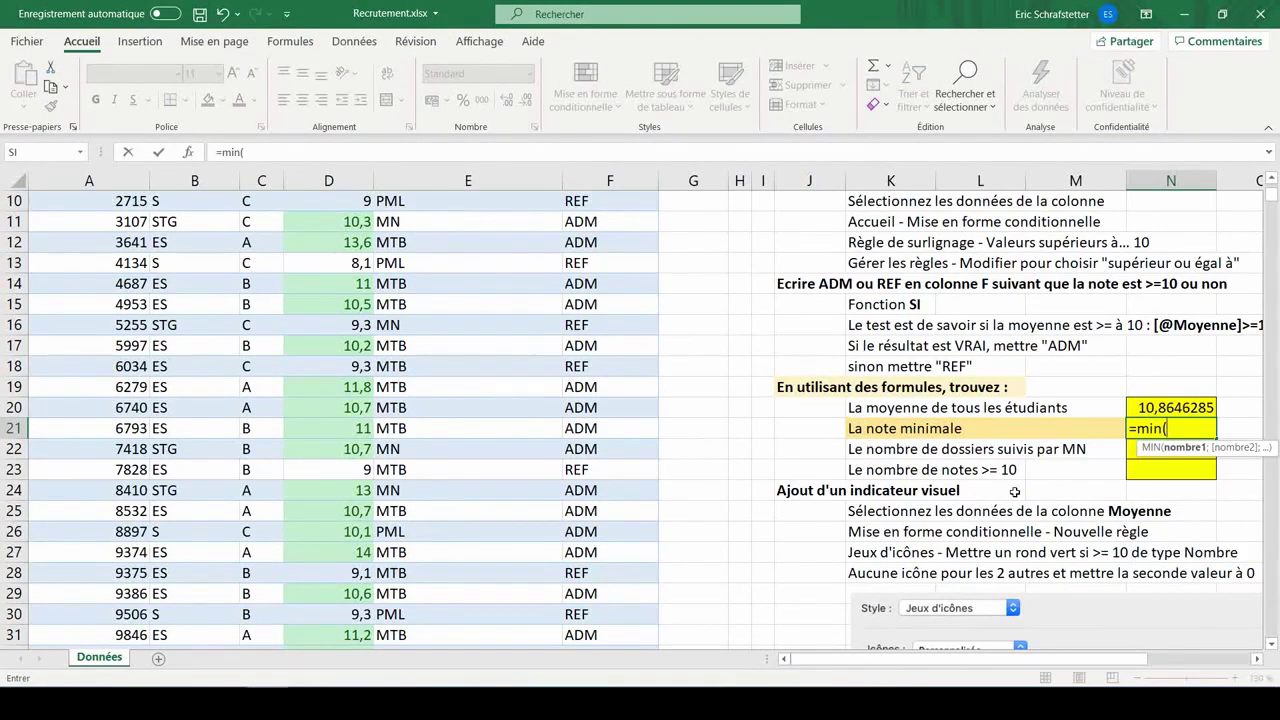
Step: Complete =MIN(data[Moyenne]) in N21 to show the minimum grade 6,4
{"action": "scroll", "coordinate": [327, 242], "scroll_direction": "up", "scroll_amount": 3}
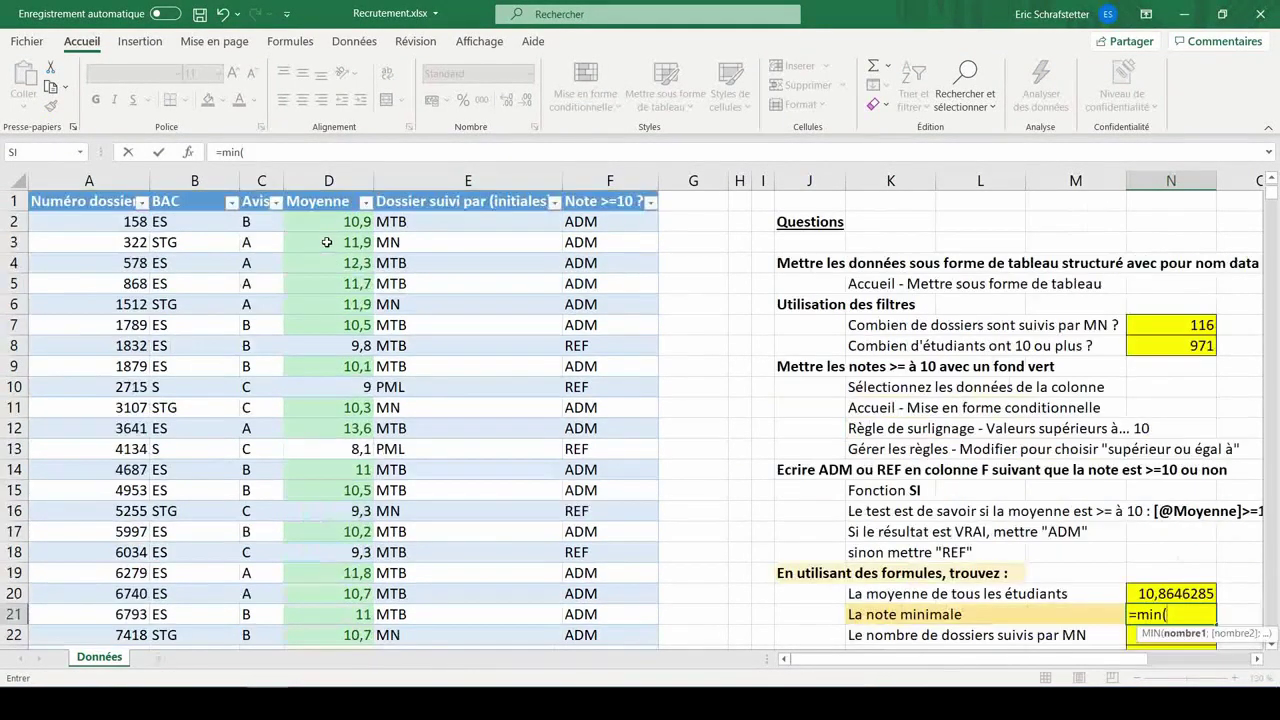
{"action": "left_click", "coordinate": [316, 200]}
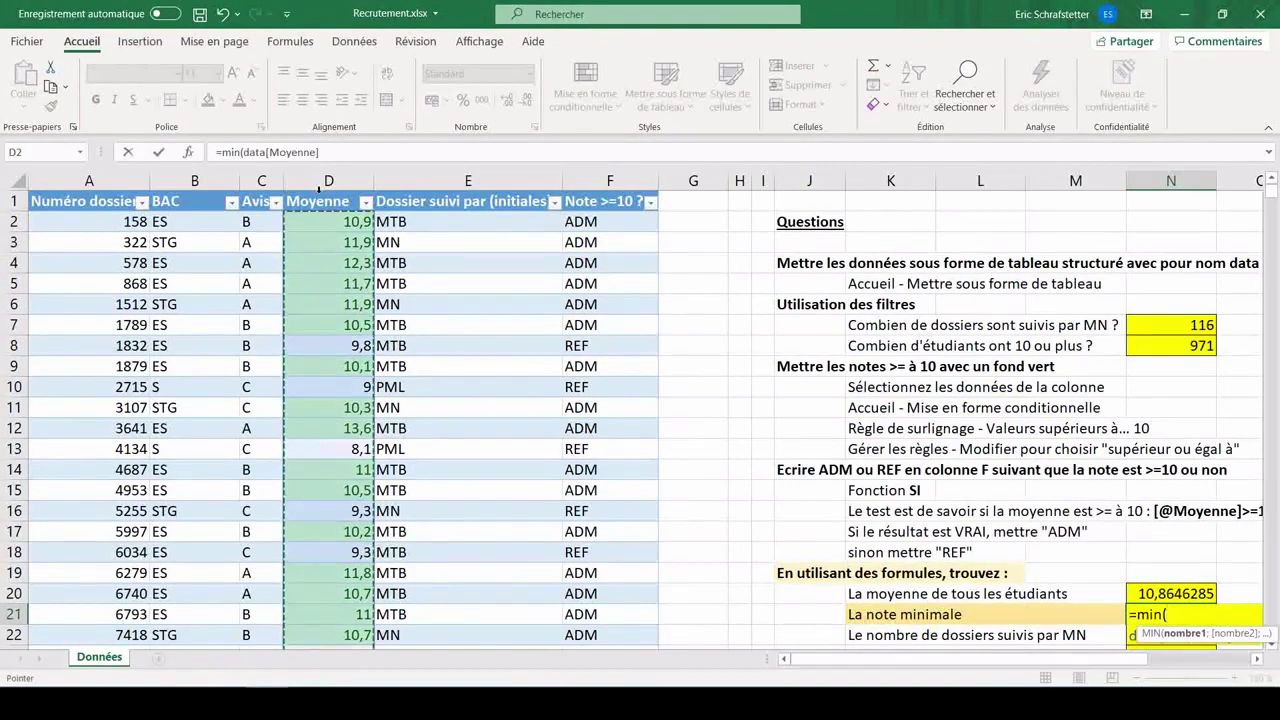
{"action": "scroll", "coordinate": [431, 305], "scroll_direction": "down", "scroll_amount": 2}
{"action": "type", "text": ")"}
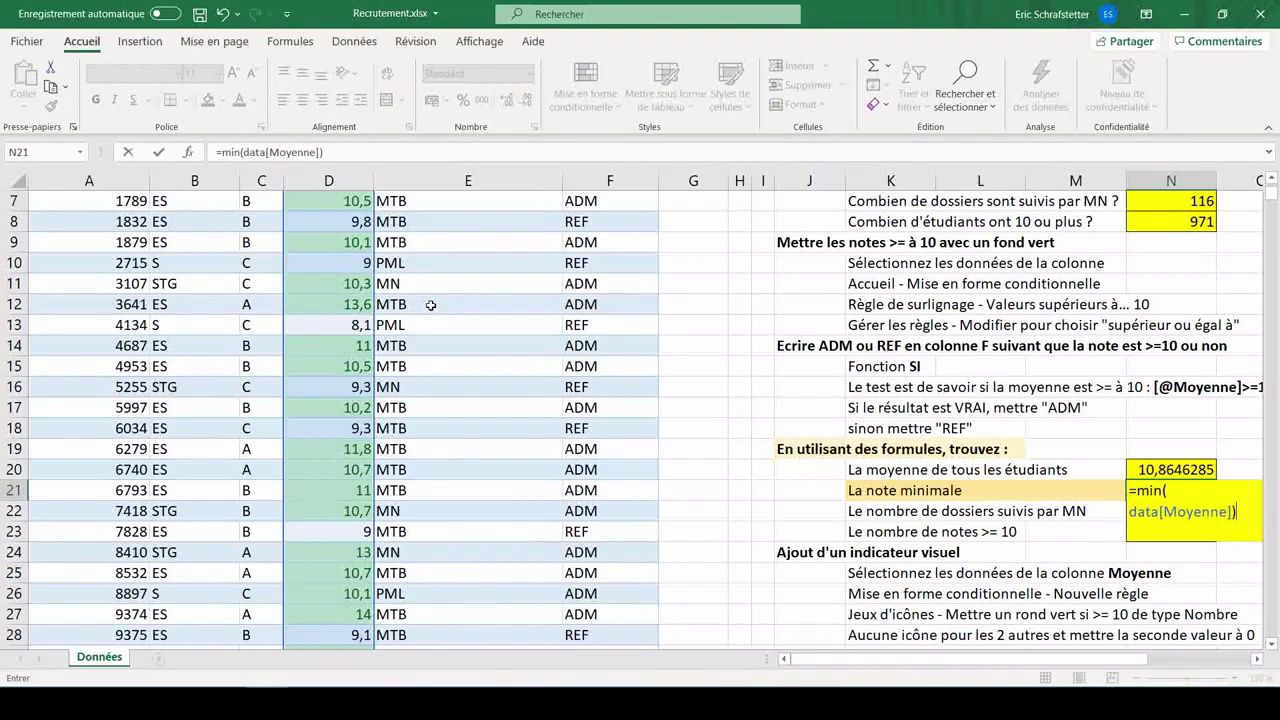
{"action": "key", "text": "Return"}
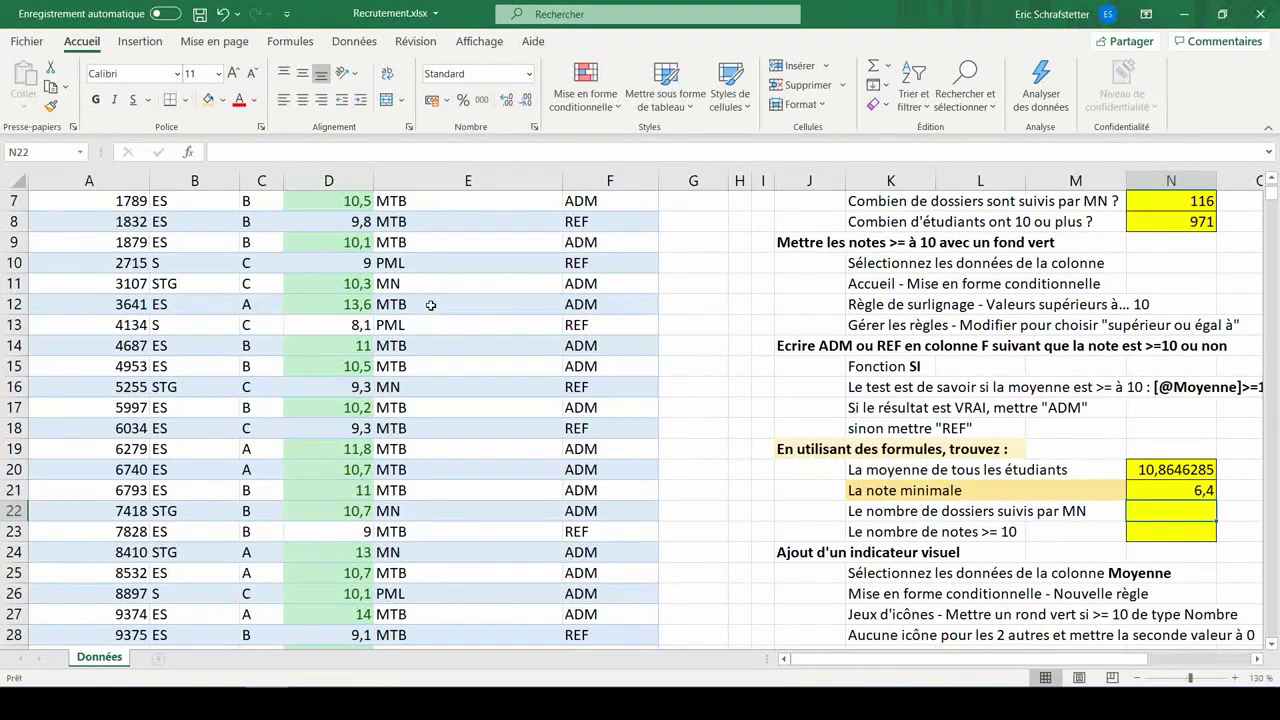
{"action": "scroll", "coordinate": [431, 305], "scroll_direction": "down", "scroll_amount": 1}
{"action": "left_click", "coordinate": [808, 490]}
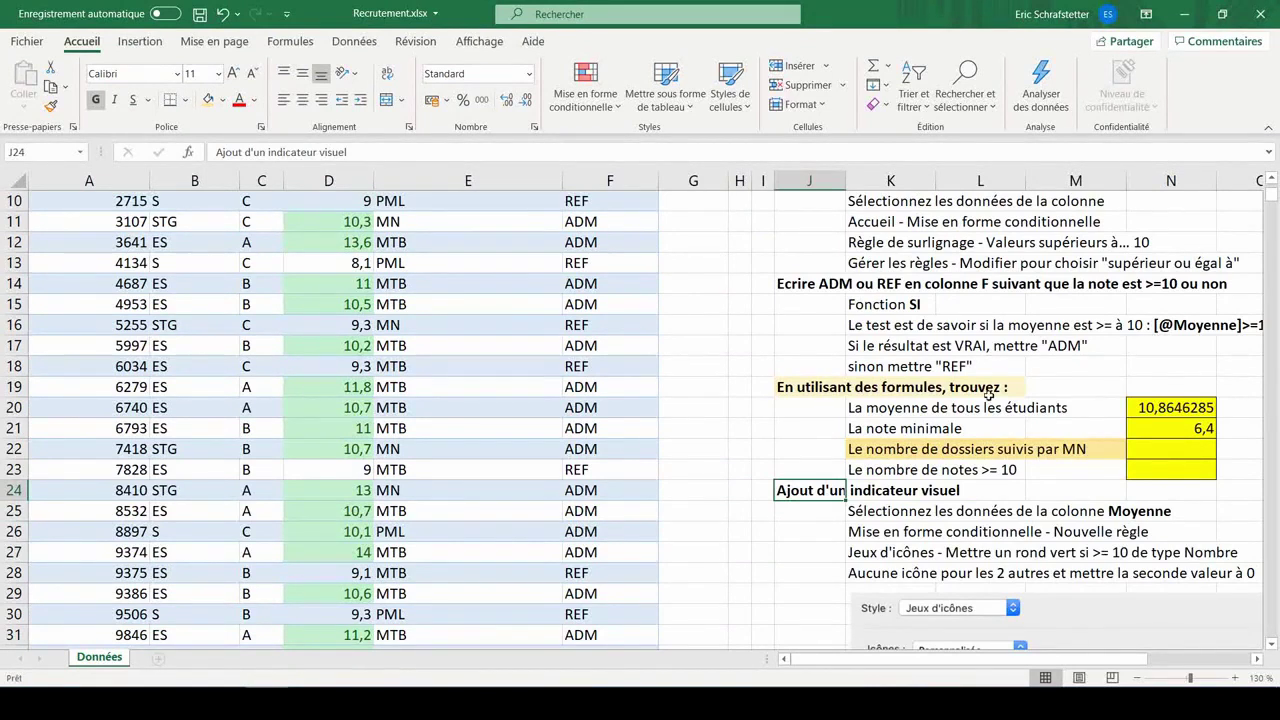
{"action": "scroll", "coordinate": [988, 395], "scroll_direction": "up", "scroll_amount": 2}
{"action": "scroll", "coordinate": [988, 395], "scroll_direction": "up", "scroll_amount": 1}
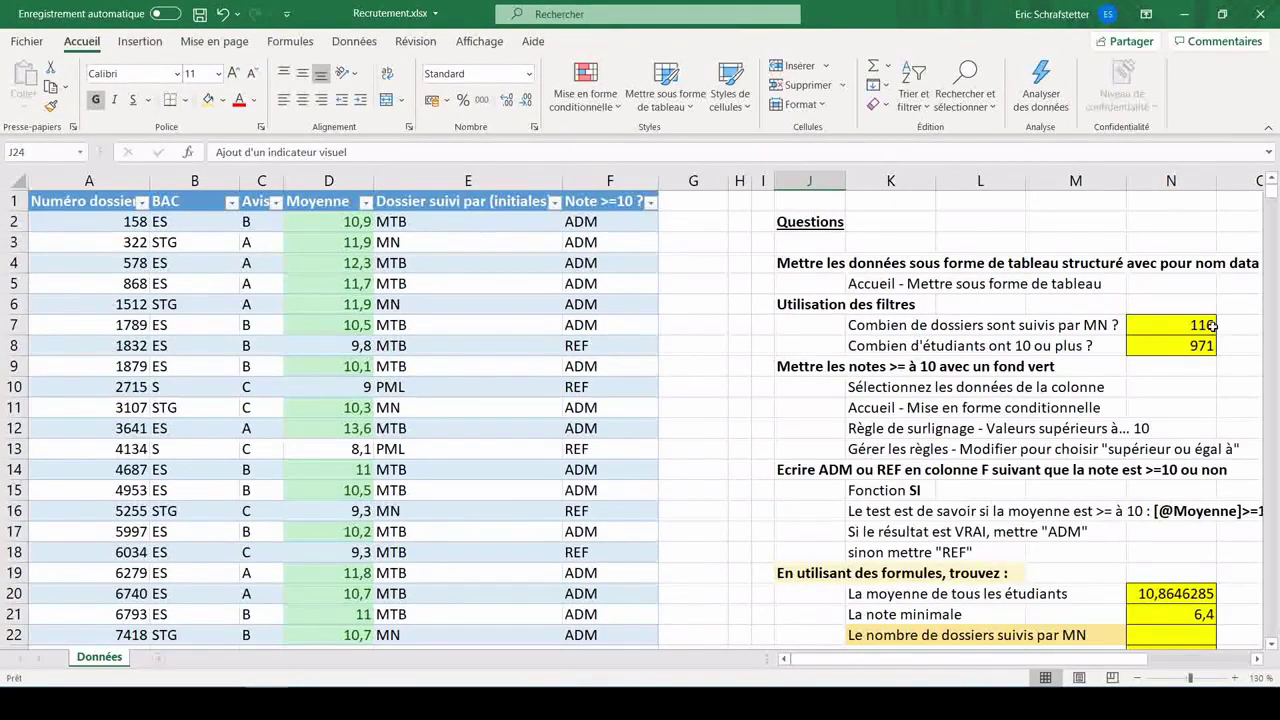
{"action": "scroll", "coordinate": [1166, 340], "scroll_direction": "down", "scroll_amount": 3}
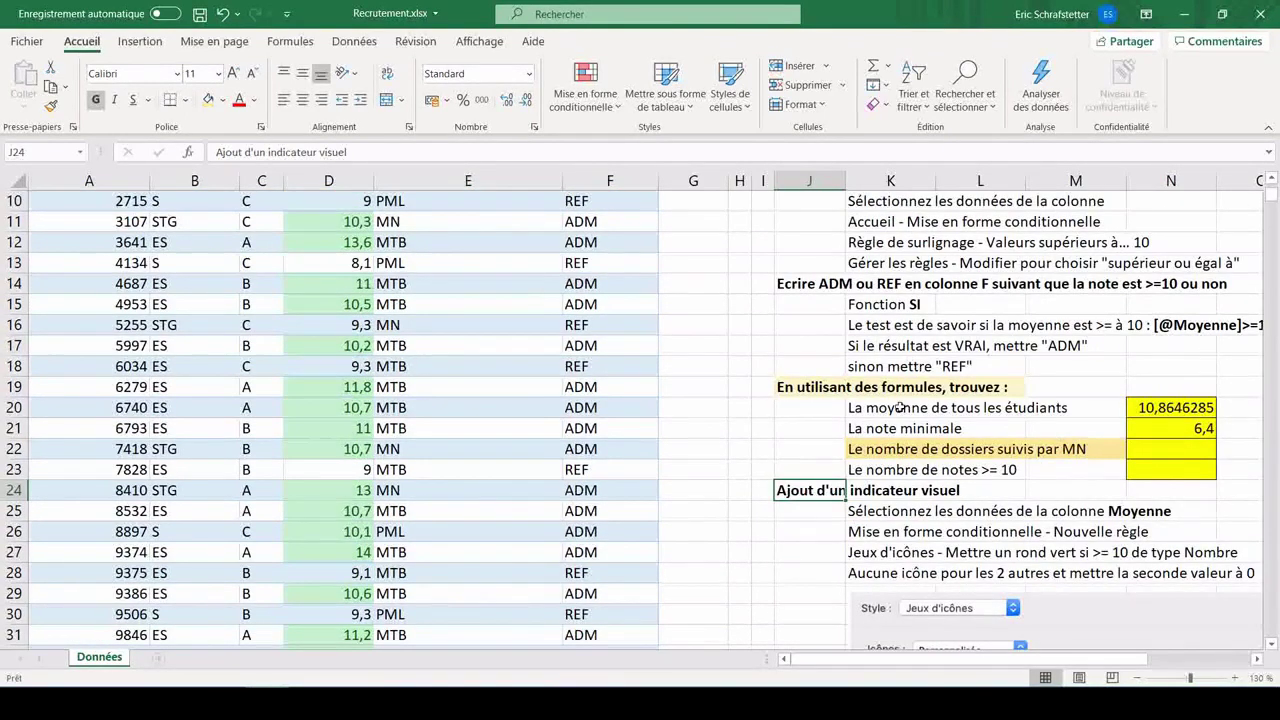
{"action": "left_click", "coordinate": [1169, 449]}
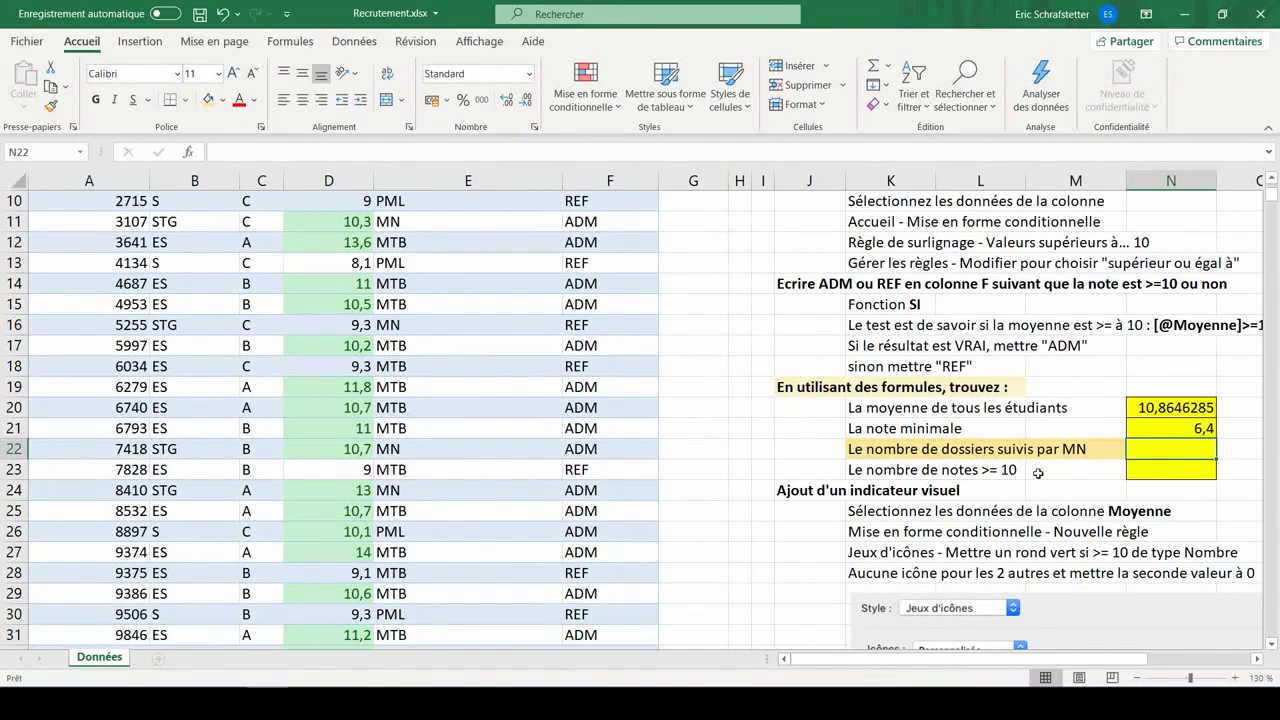
Step: Insert the NB.SI statistical function into cell N22
{"action": "left_click", "coordinate": [292, 41]}
{"action": "left_click", "coordinate": [513, 105]}
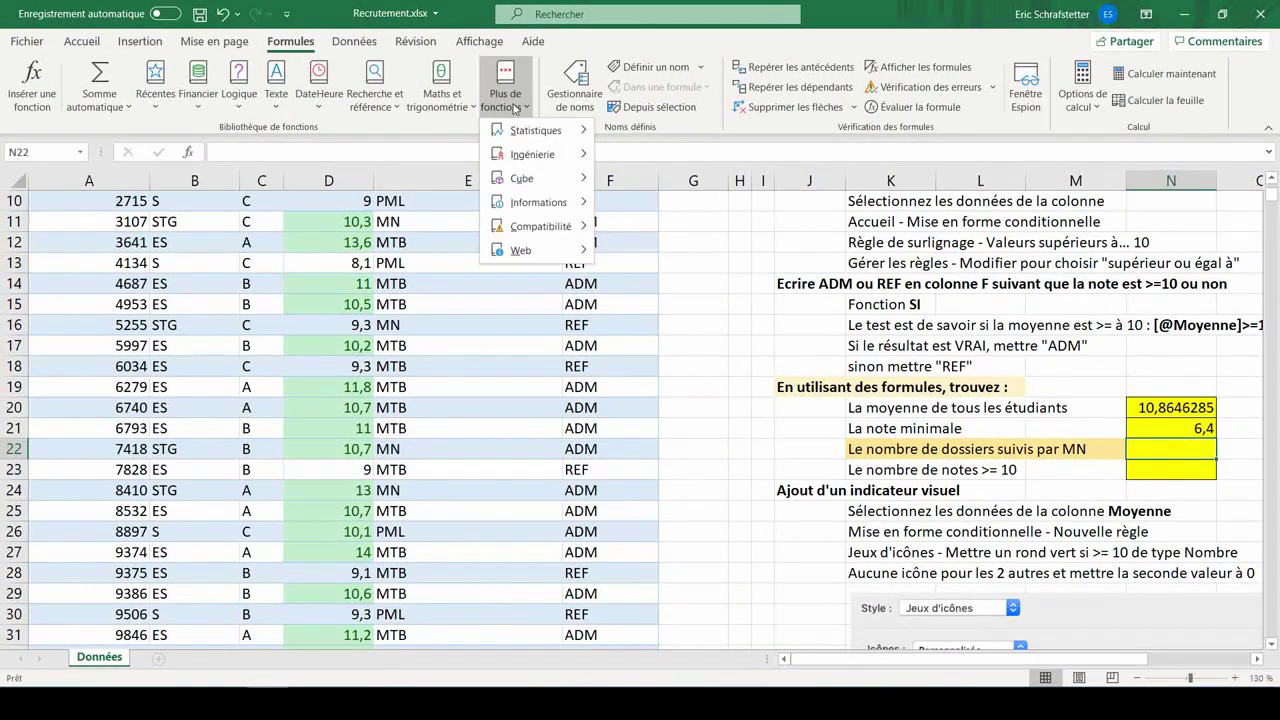
{"action": "mouse_move", "coordinate": [518, 138]}
{"action": "scroll", "coordinate": [660, 290], "scroll_direction": "down", "scroll_amount": 10}
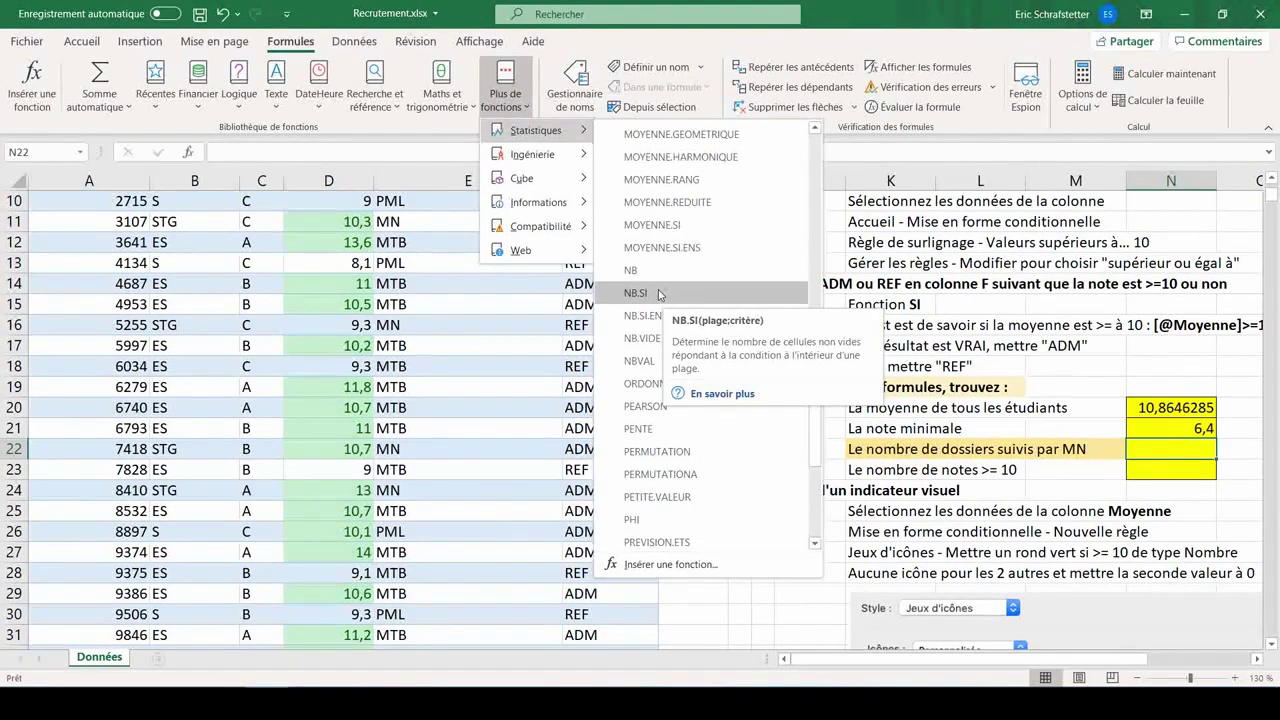
{"action": "left_click", "coordinate": [660, 293]}
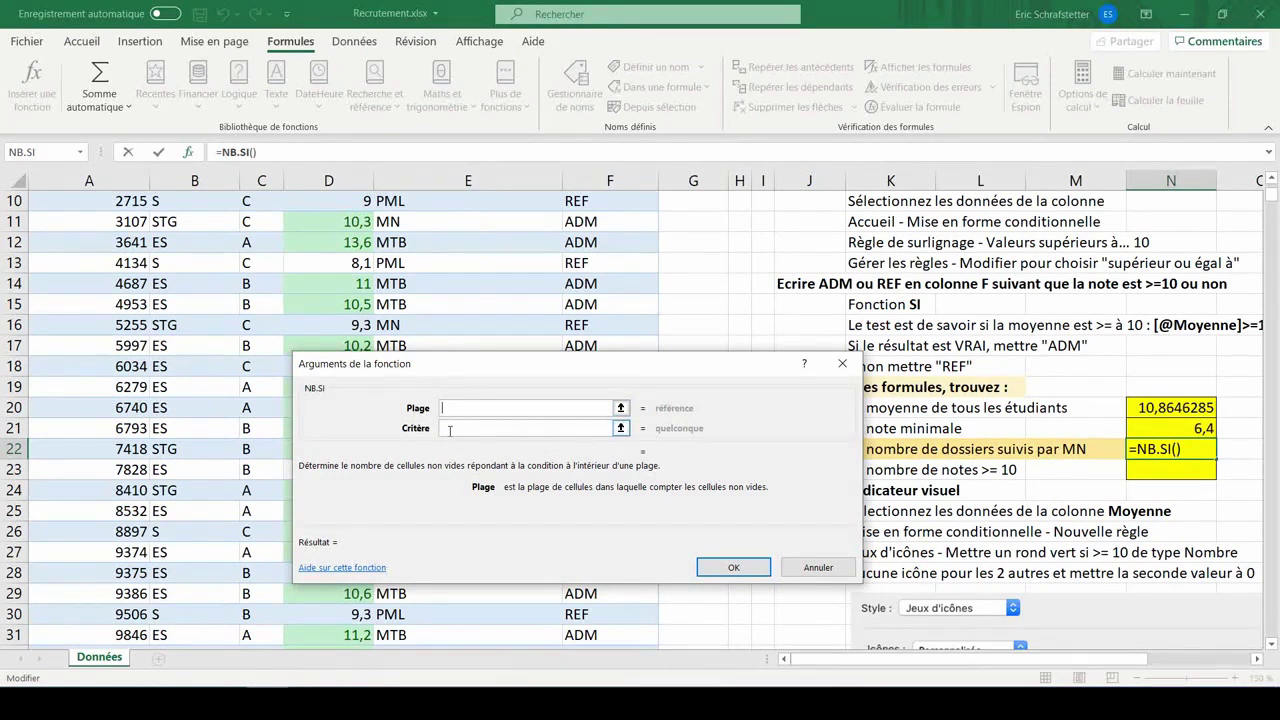
Step: Count the Dossier suivi par column for criterion "MN", giving 116
{"action": "scroll", "coordinate": [420, 200], "scroll_direction": "up", "scroll_amount": 3}
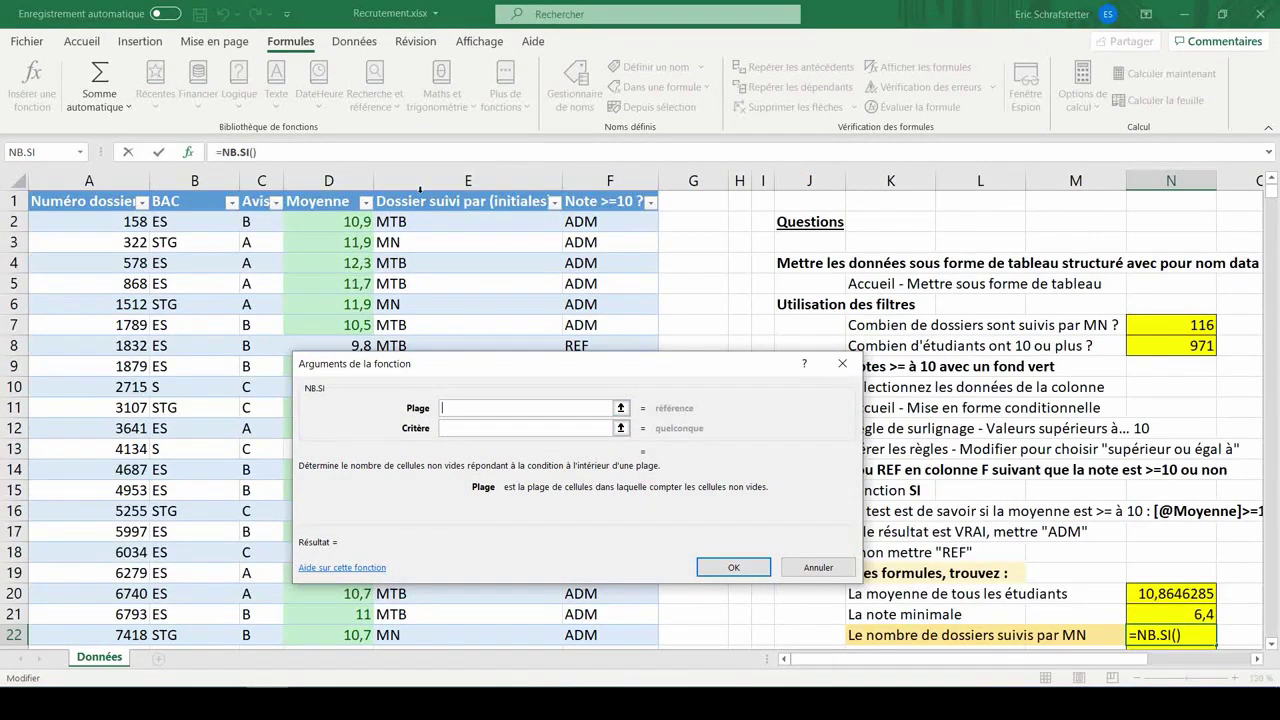
{"action": "left_click", "coordinate": [420, 190]}
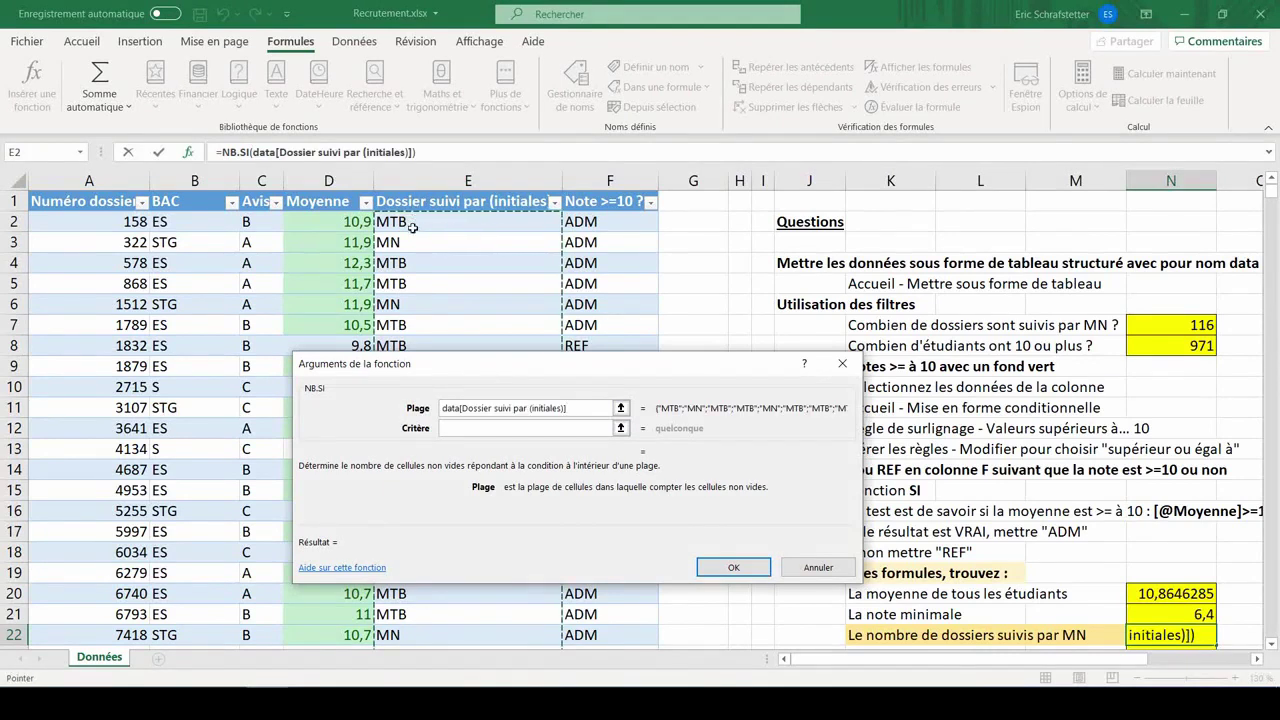
{"action": "left_click", "coordinate": [453, 430]}
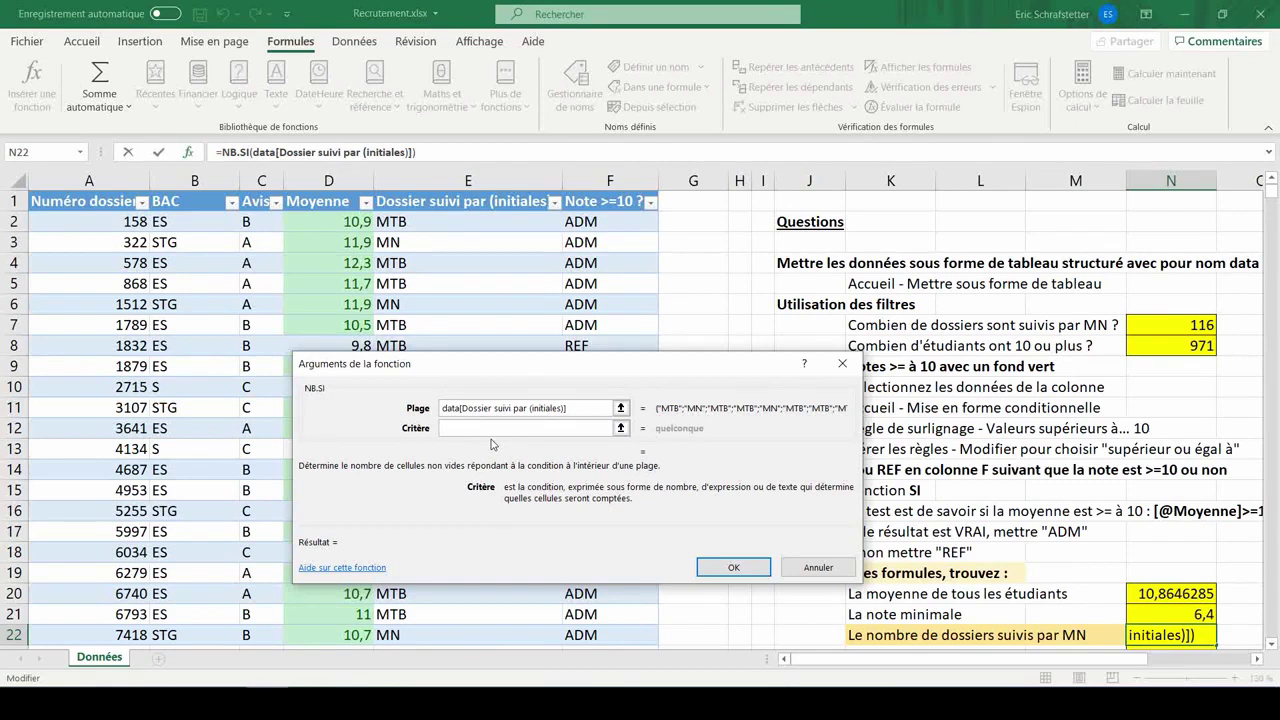
{"action": "type", "text": "\"MN\""}
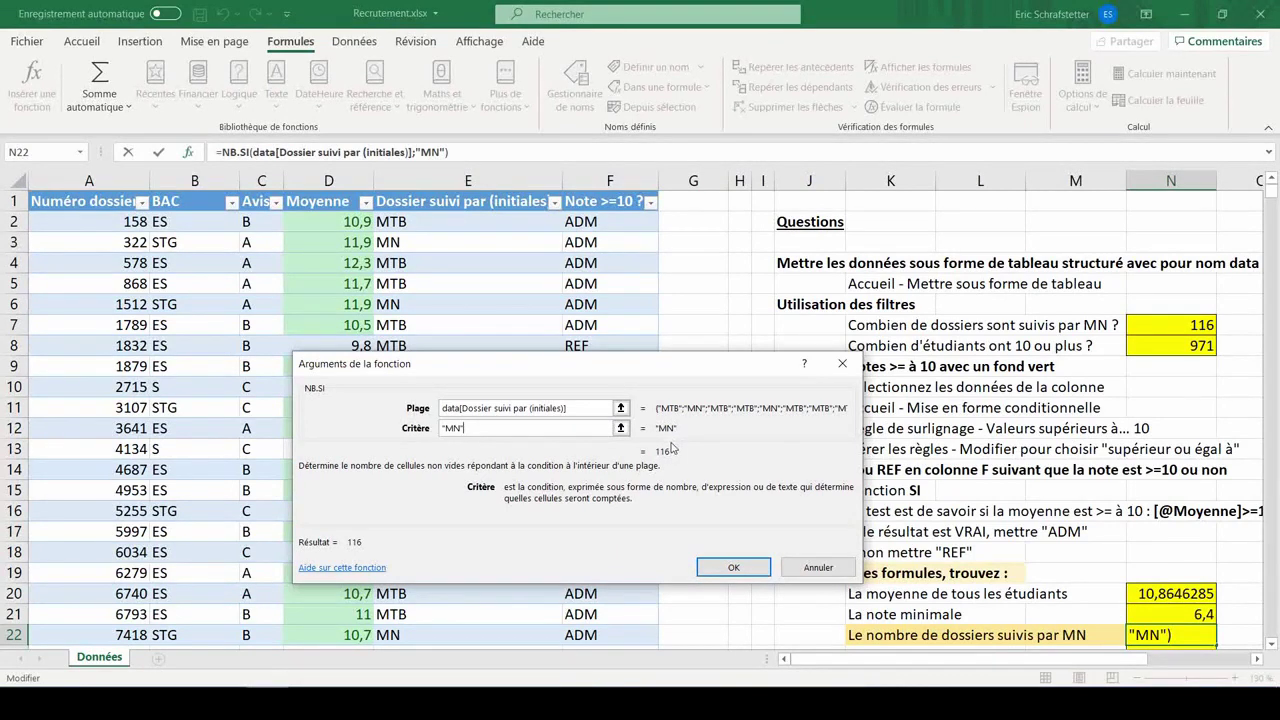
{"action": "left_click", "coordinate": [733, 567]}
{"action": "scroll", "coordinate": [1033, 357], "scroll_direction": "down", "scroll_amount": 2}
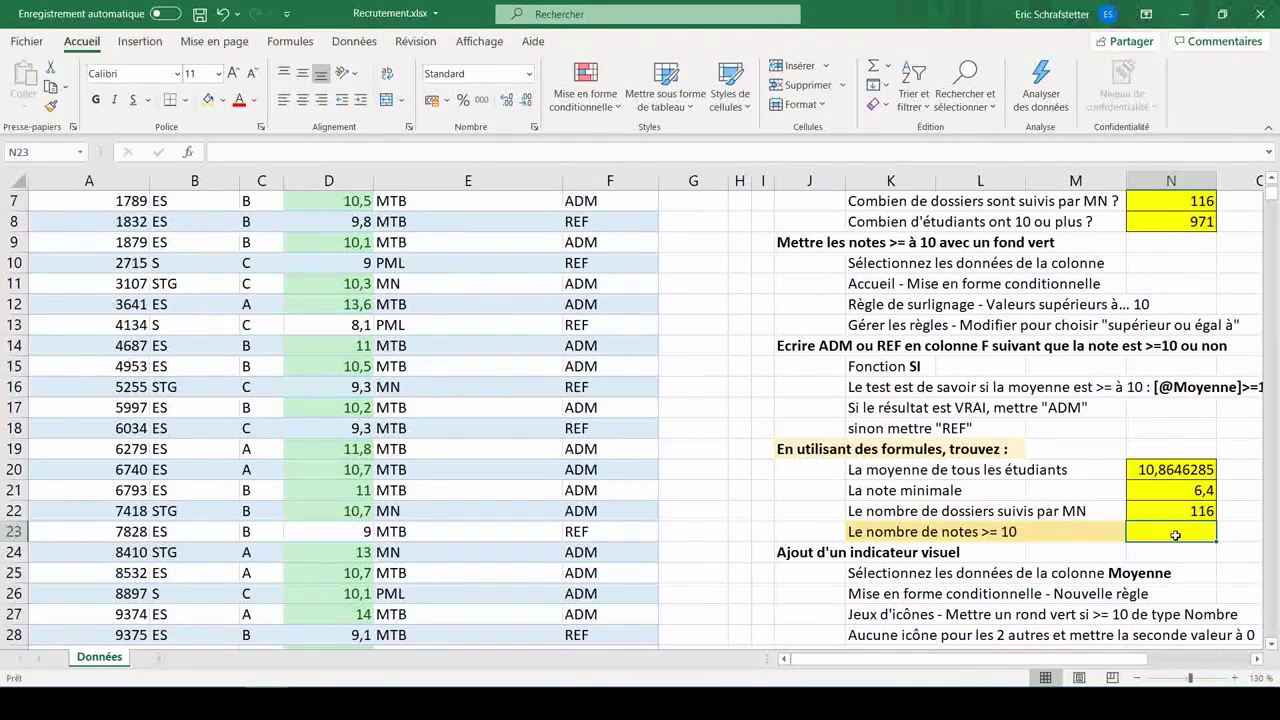
Step: Insert NB.SI into N23 with range data[Moyenne] and begin typing the quoted criterion
{"action": "left_click", "coordinate": [297, 43]}
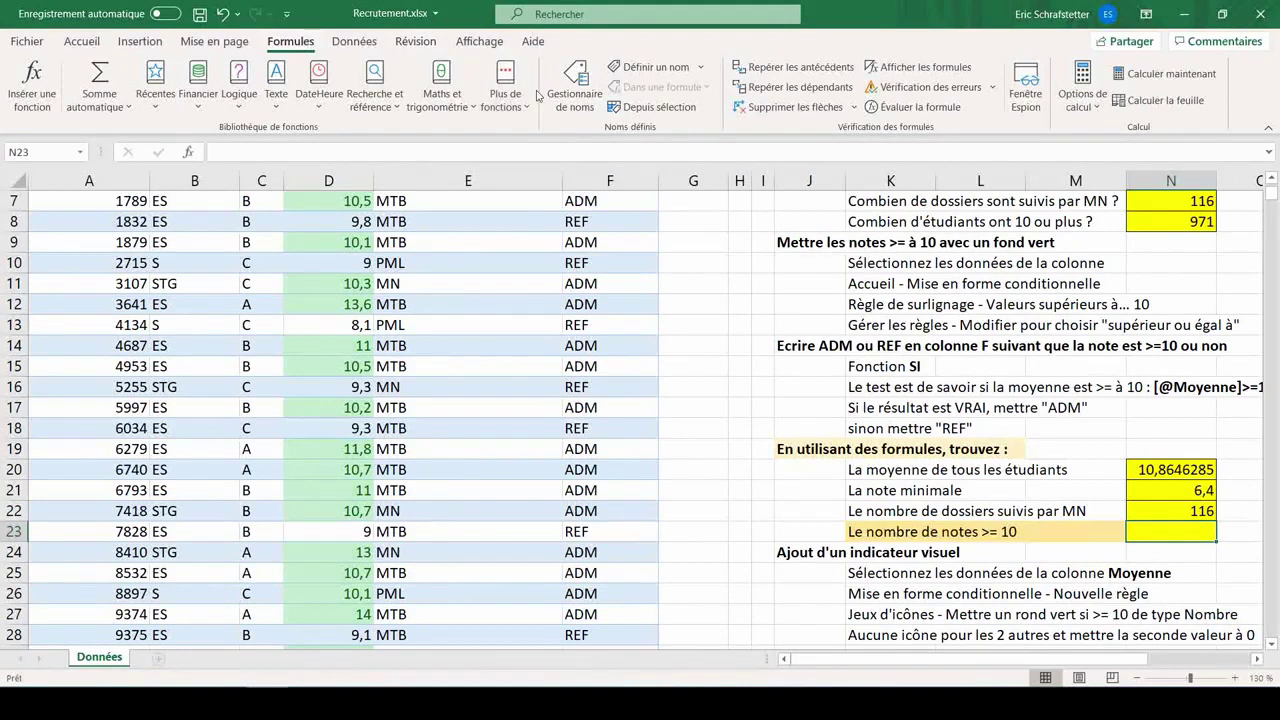
{"action": "left_click", "coordinate": [150, 100]}
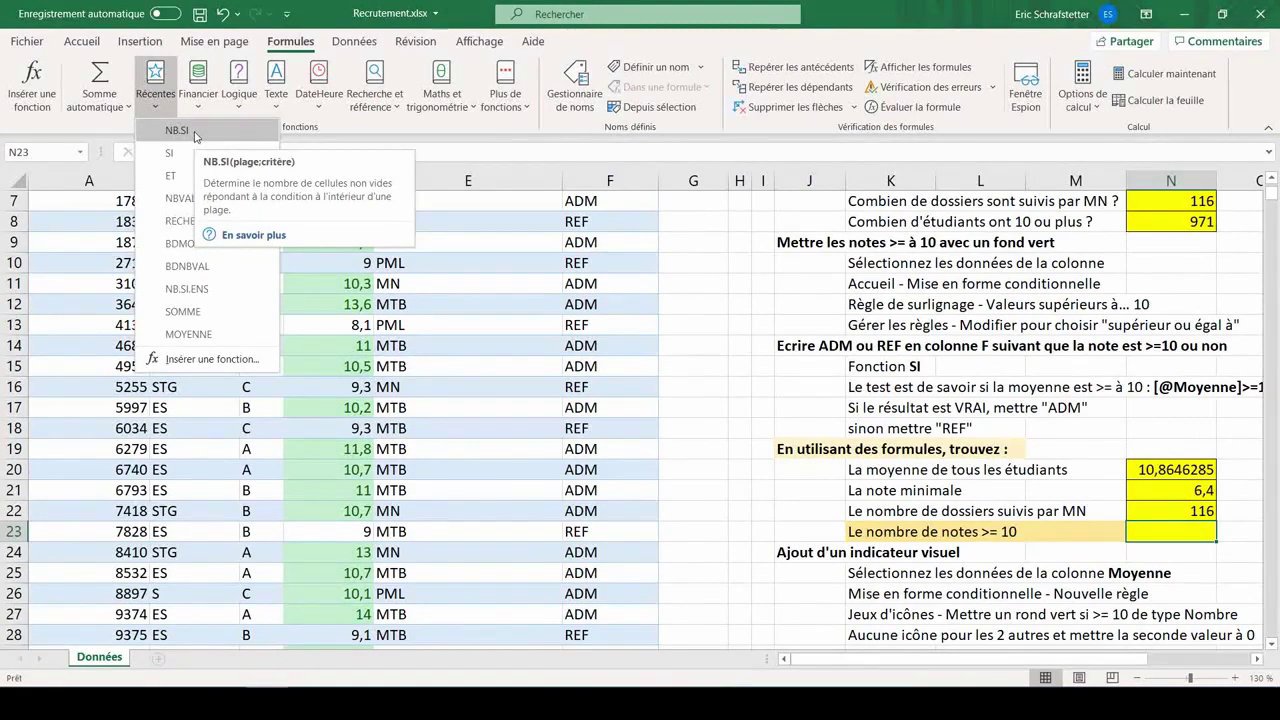
{"action": "left_click", "coordinate": [176, 131]}
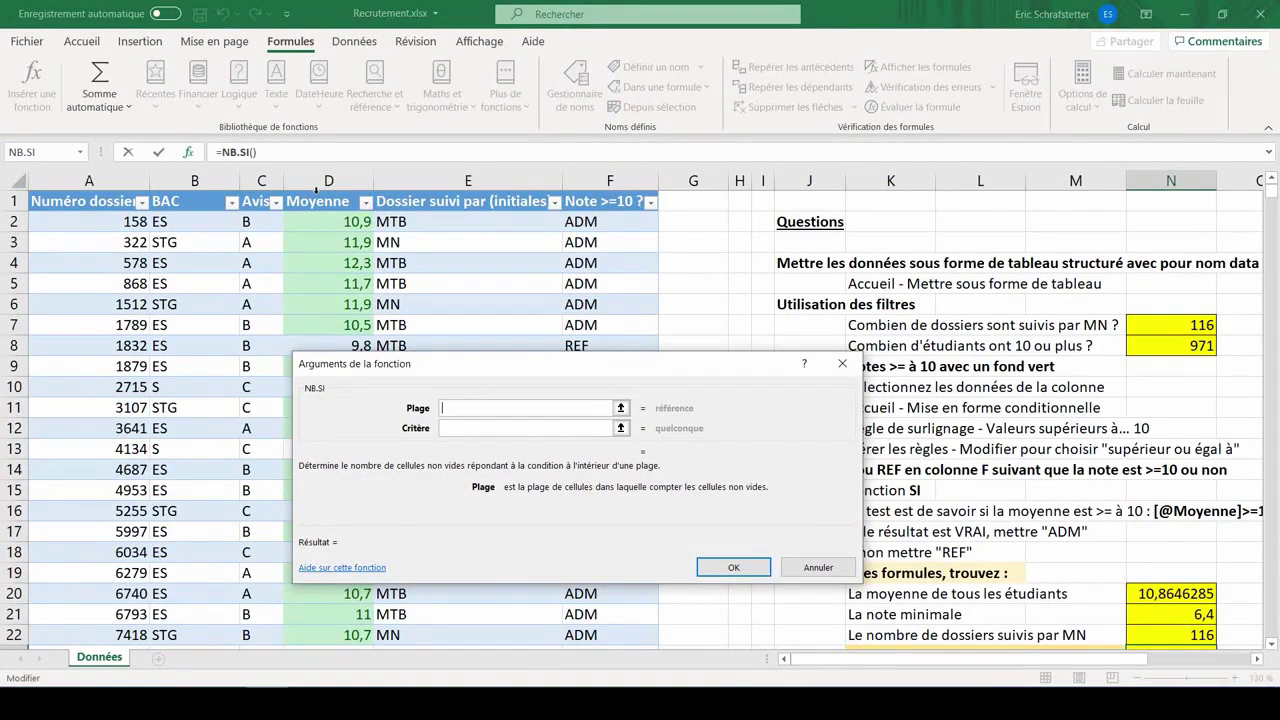
{"action": "left_click", "coordinate": [320, 189]}
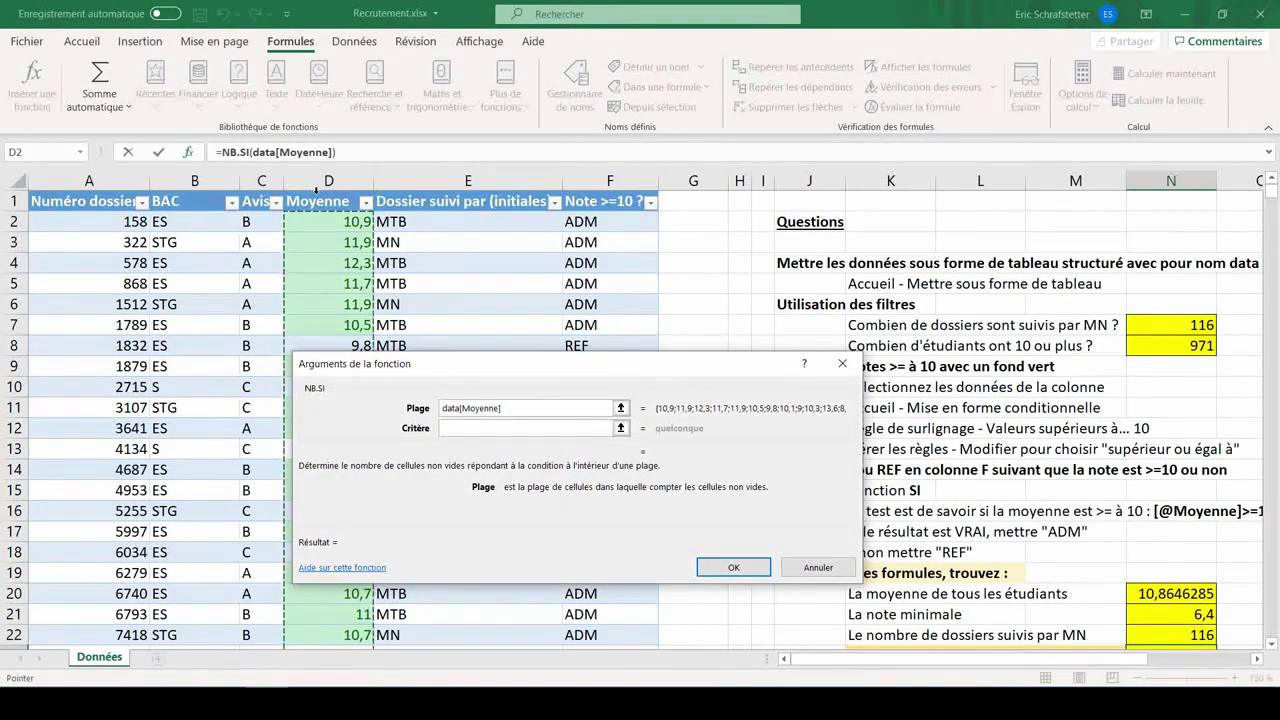
{"action": "left_click", "coordinate": [466, 428]}
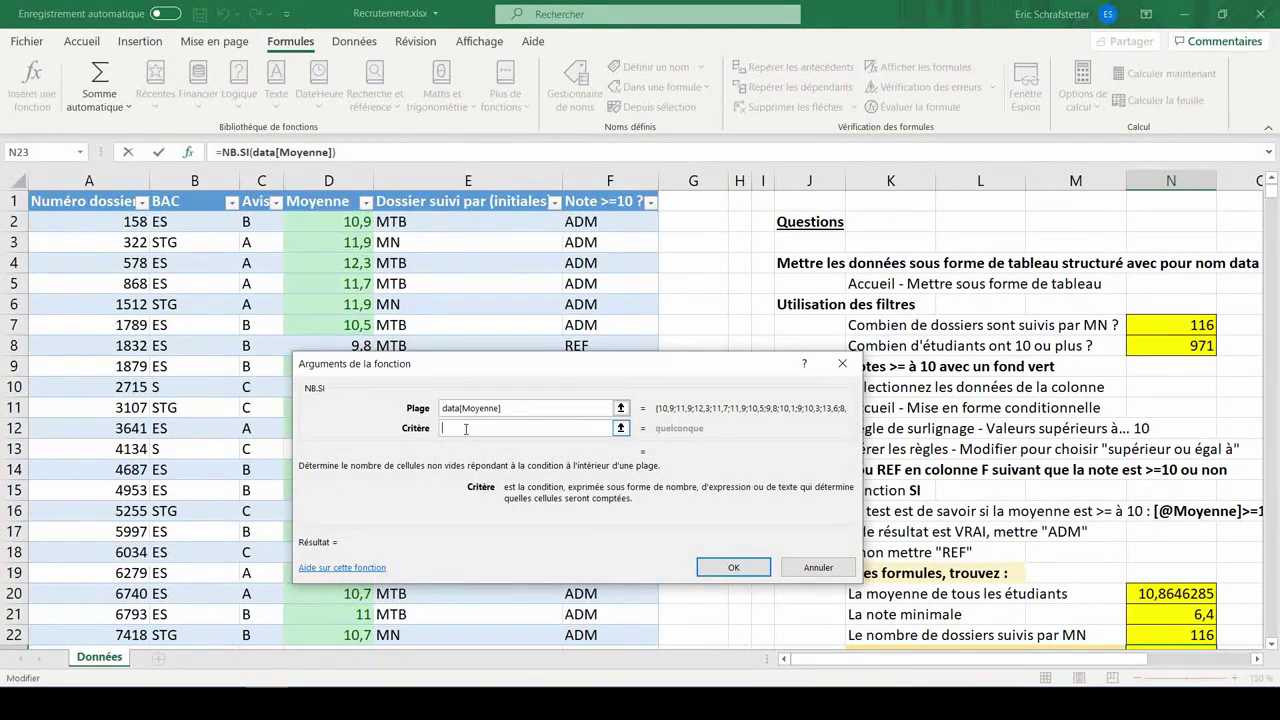
{"action": "type", "text": "\""}
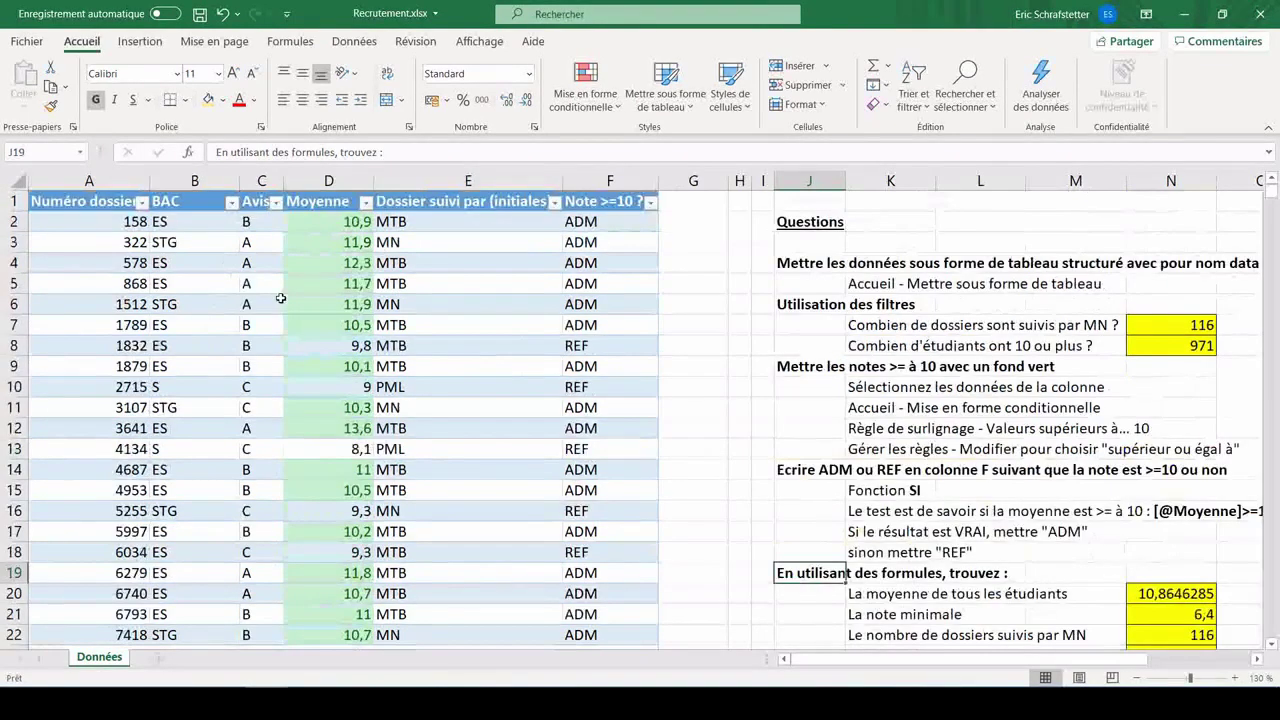
Step: Start a new Icon Sets rule on the Moyenne values with the three-circle traffic-light style
{"action": "left_click", "coordinate": [331, 190]}
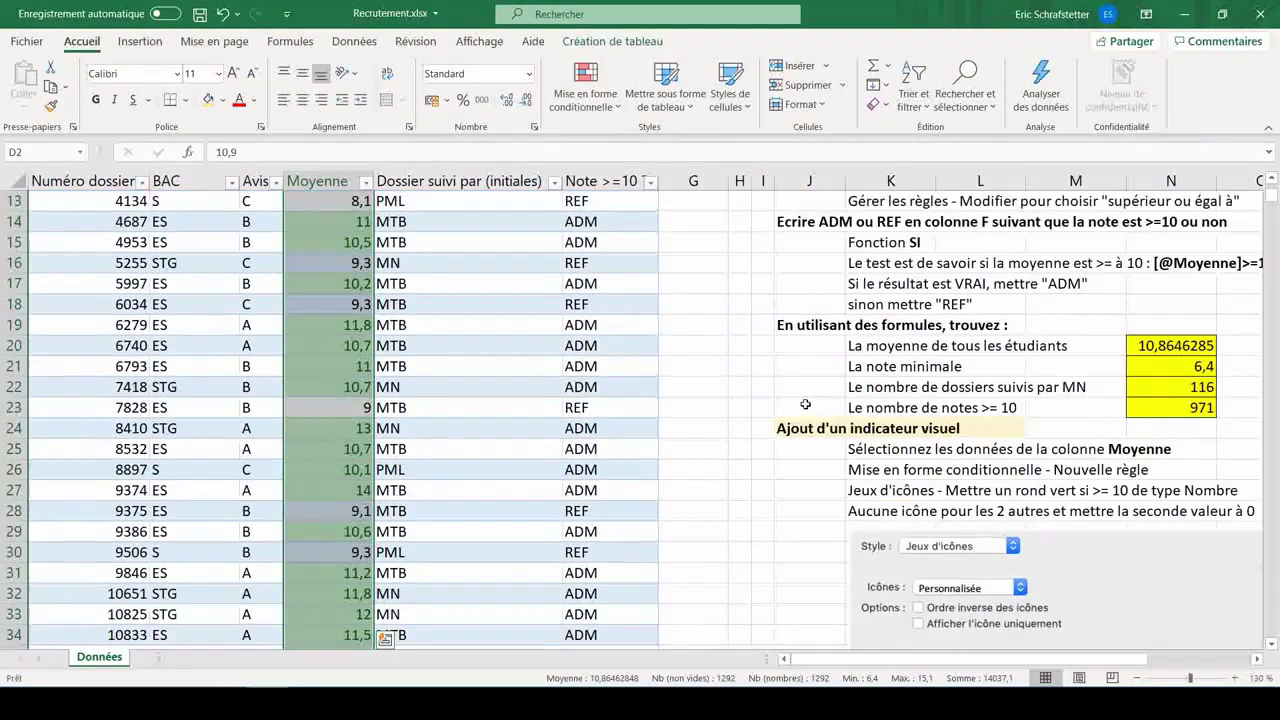
{"action": "left_click", "coordinate": [598, 105]}
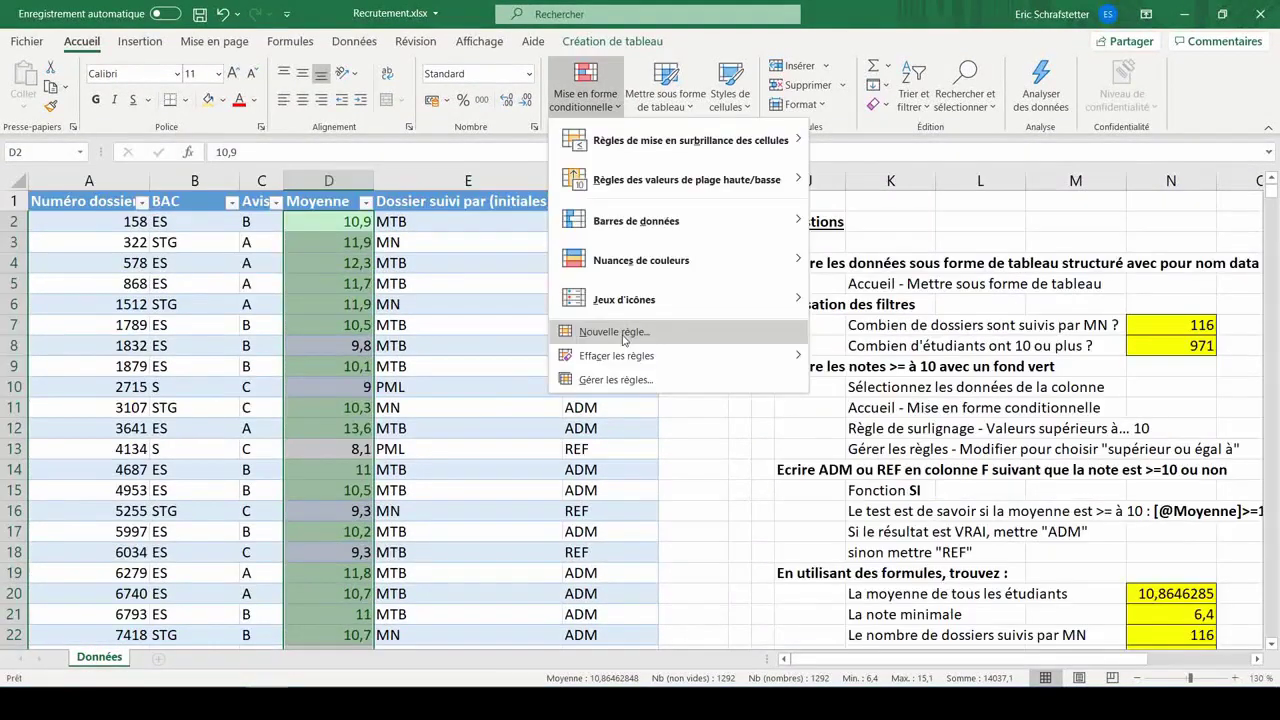
{"action": "left_click", "coordinate": [618, 332]}
{"action": "left_click", "coordinate": [527, 347]}
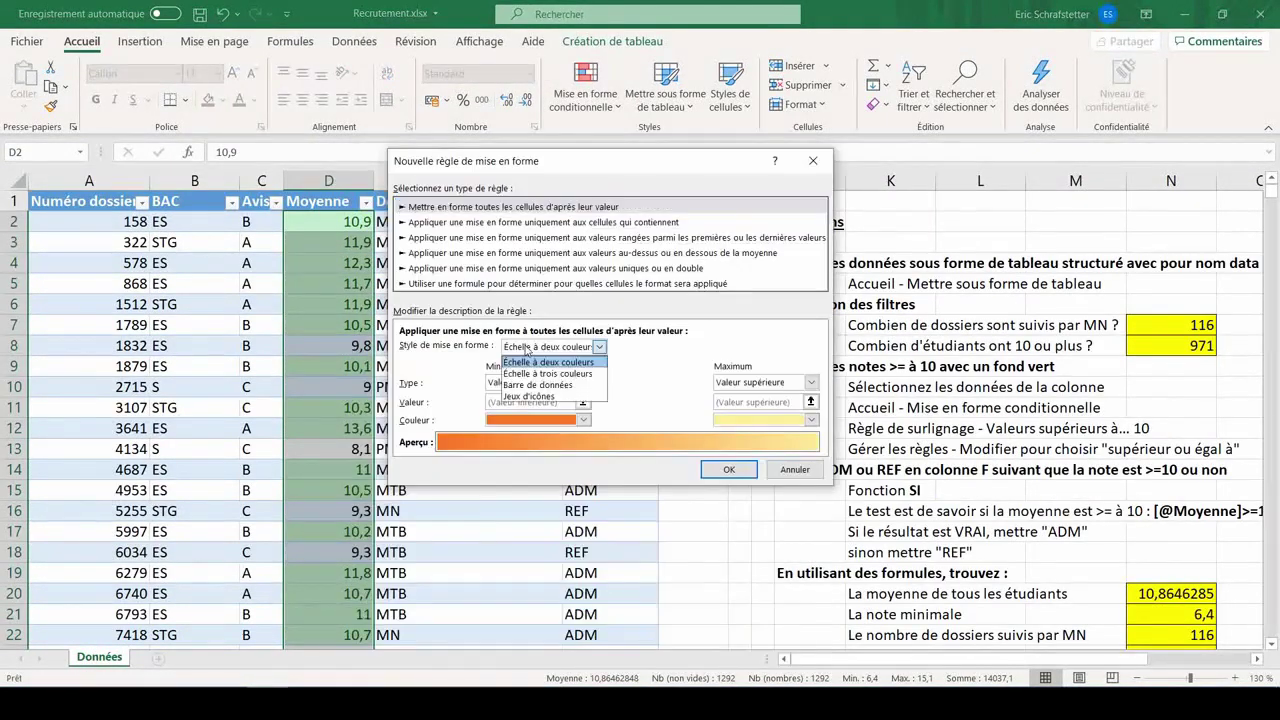
{"action": "left_click", "coordinate": [548, 398]}
{"action": "left_click", "coordinate": [598, 372]}
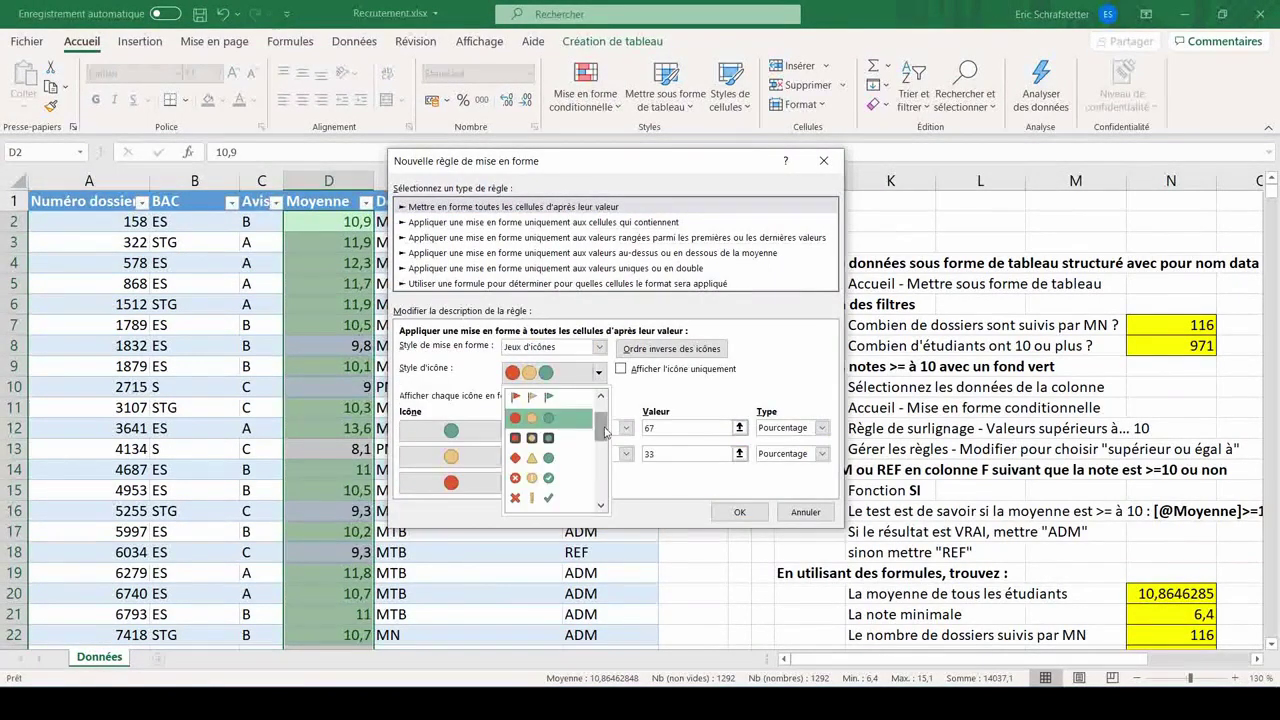
{"action": "left_click_drag", "start_coordinate": [602, 425], "coordinate": [611, 484]}
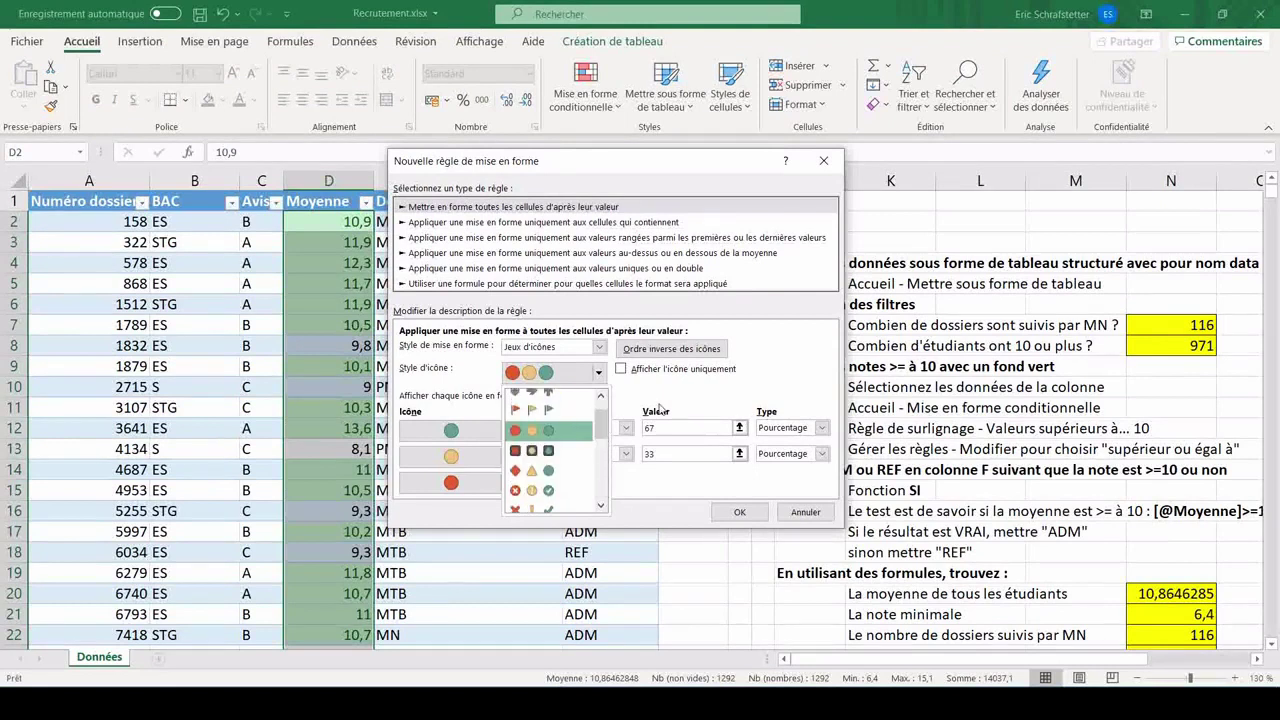
{"action": "left_click", "coordinate": [529, 440]}
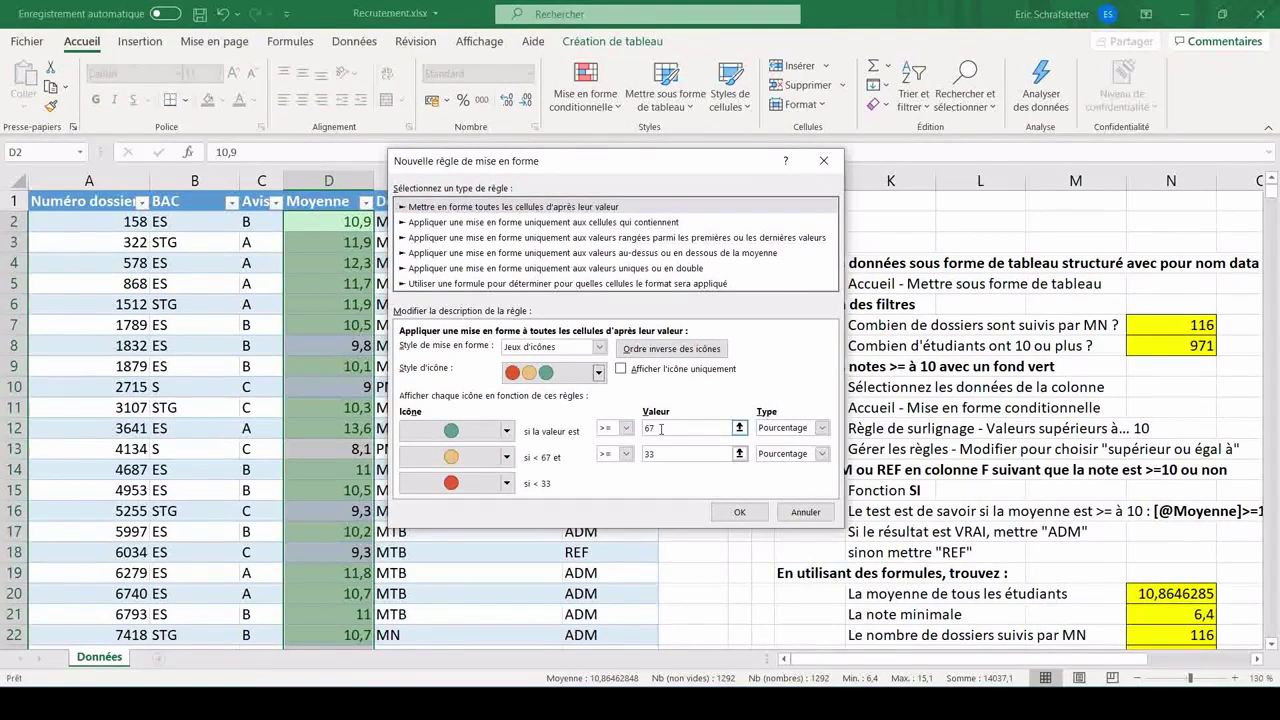
Step: Show the green circle for Number values >= 10 and no icon for the middle range
{"action": "left_click", "coordinate": [792, 430]}
{"action": "left_click", "coordinate": [775, 442]}
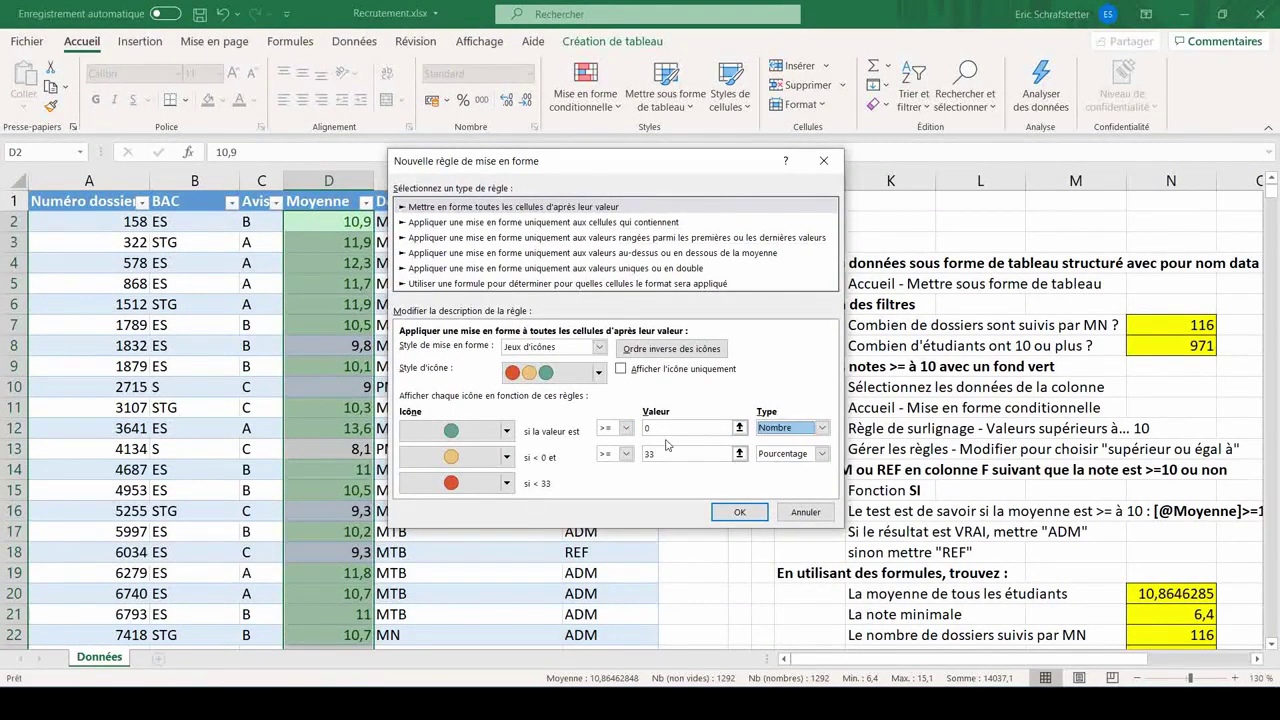
{"action": "double_click", "coordinate": [660, 428]}
{"action": "type", "text": "1"}
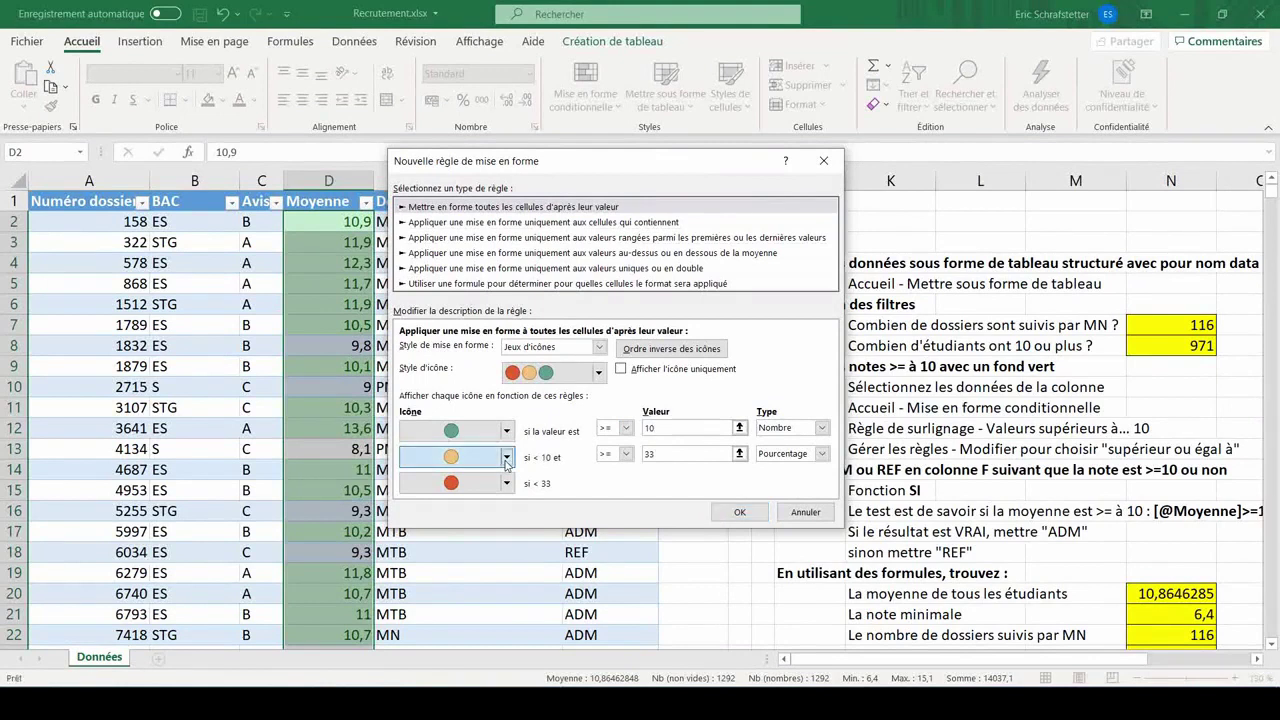
{"action": "left_click", "coordinate": [507, 458]}
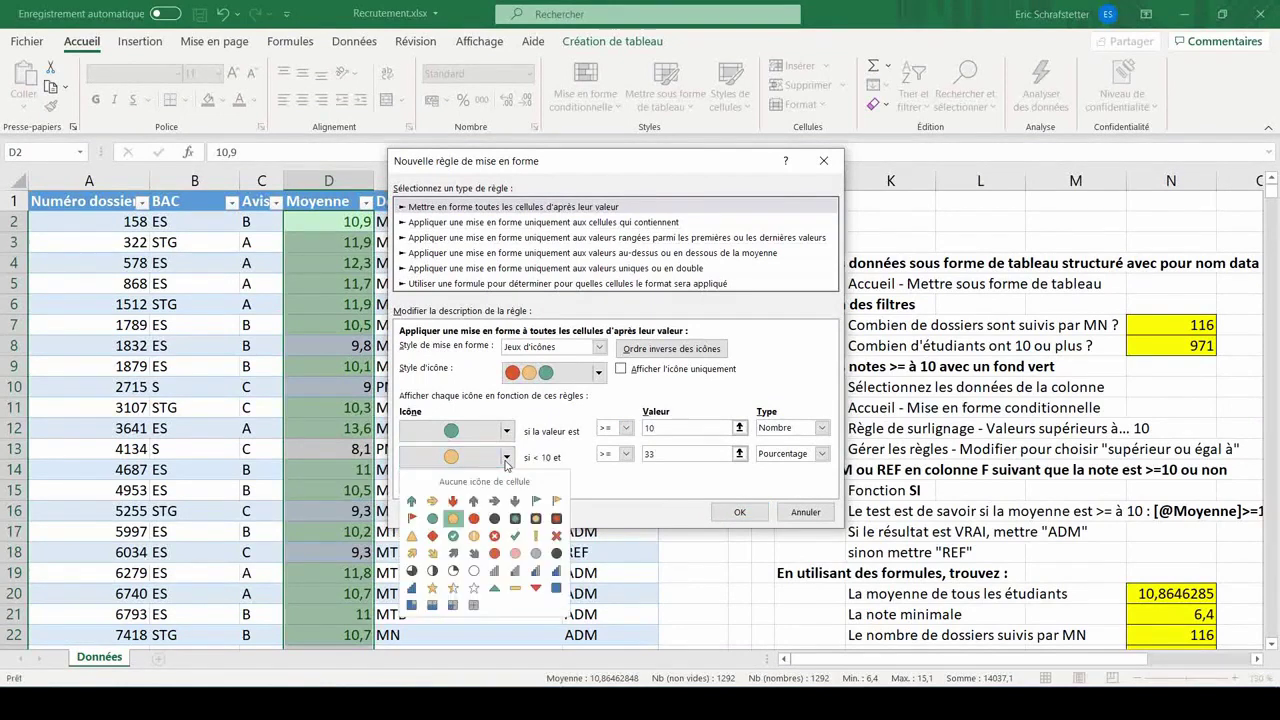
{"action": "left_click", "coordinate": [485, 483]}
Step: Set the middle threshold to 0 as a Number, remove the lowest-range icon, and apply the rule
{"action": "key", "text": "Tab"}
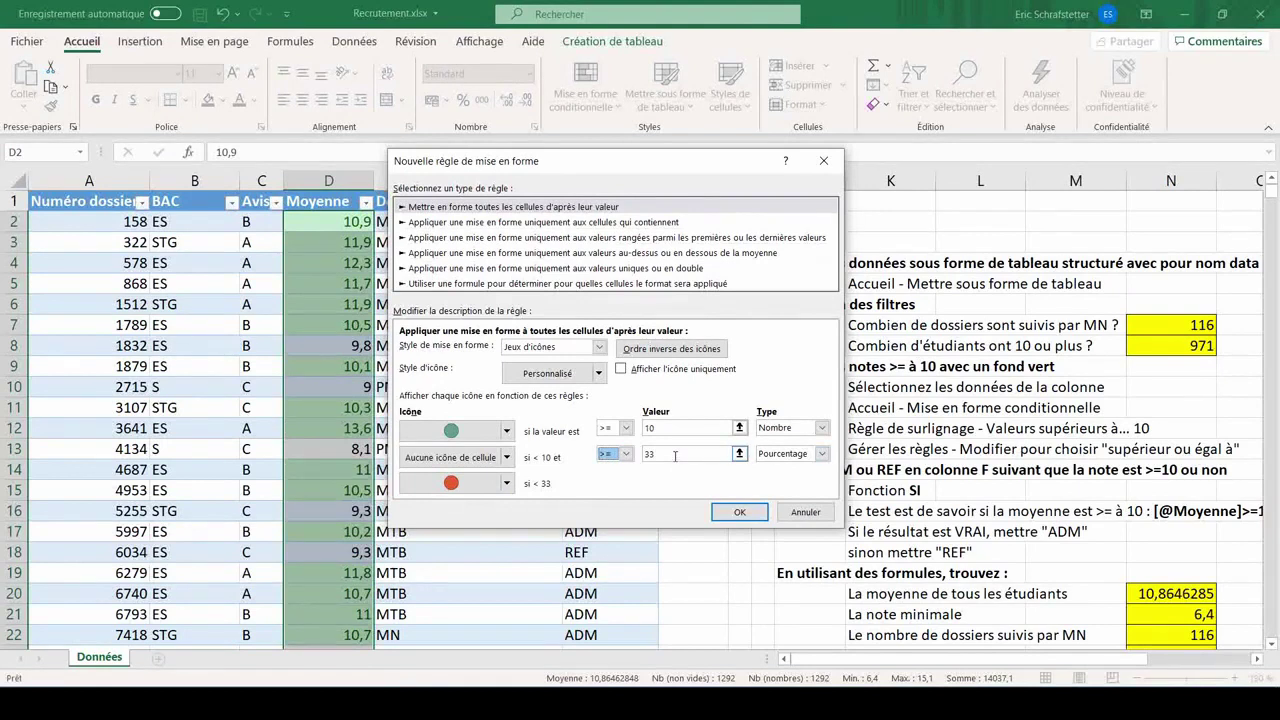
{"action": "key", "text": "Tab"}
{"action": "type", "text": "0"}
{"action": "left_click", "coordinate": [821, 453]}
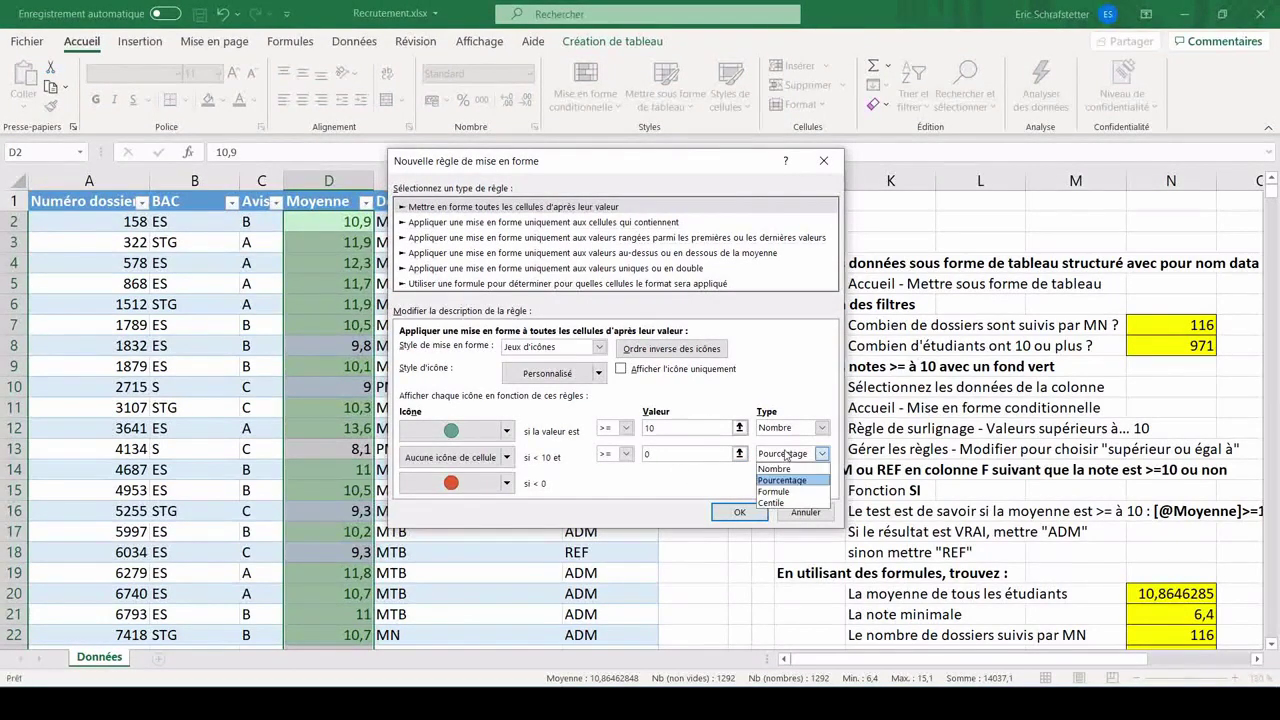
{"action": "left_click", "coordinate": [782, 470]}
{"action": "left_click", "coordinate": [665, 454]}
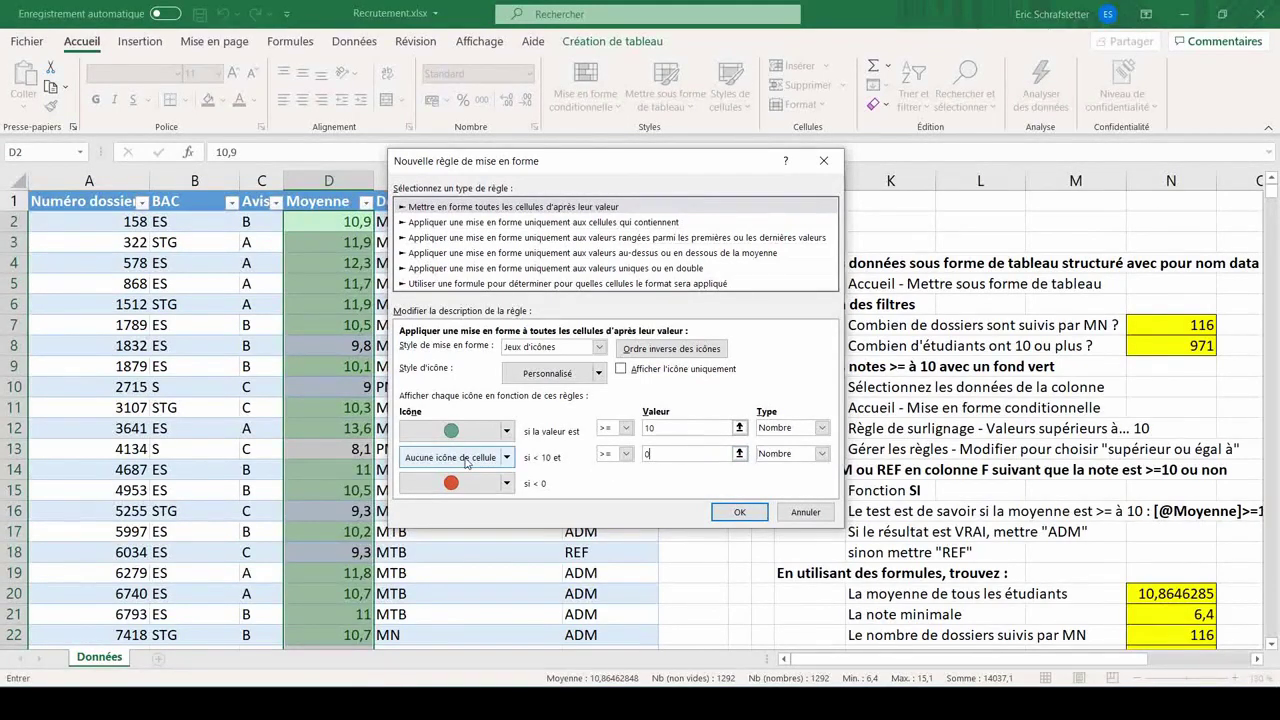
{"action": "left_click", "coordinate": [507, 485]}
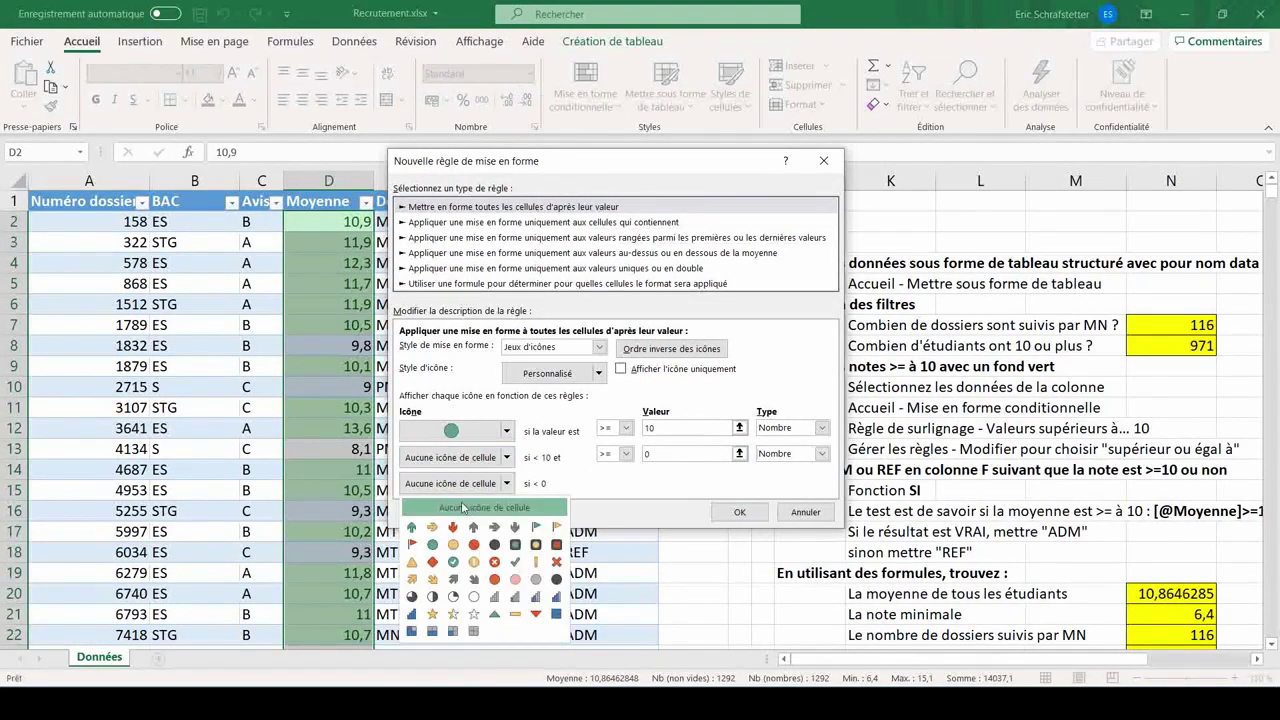
{"action": "left_click", "coordinate": [486, 510]}
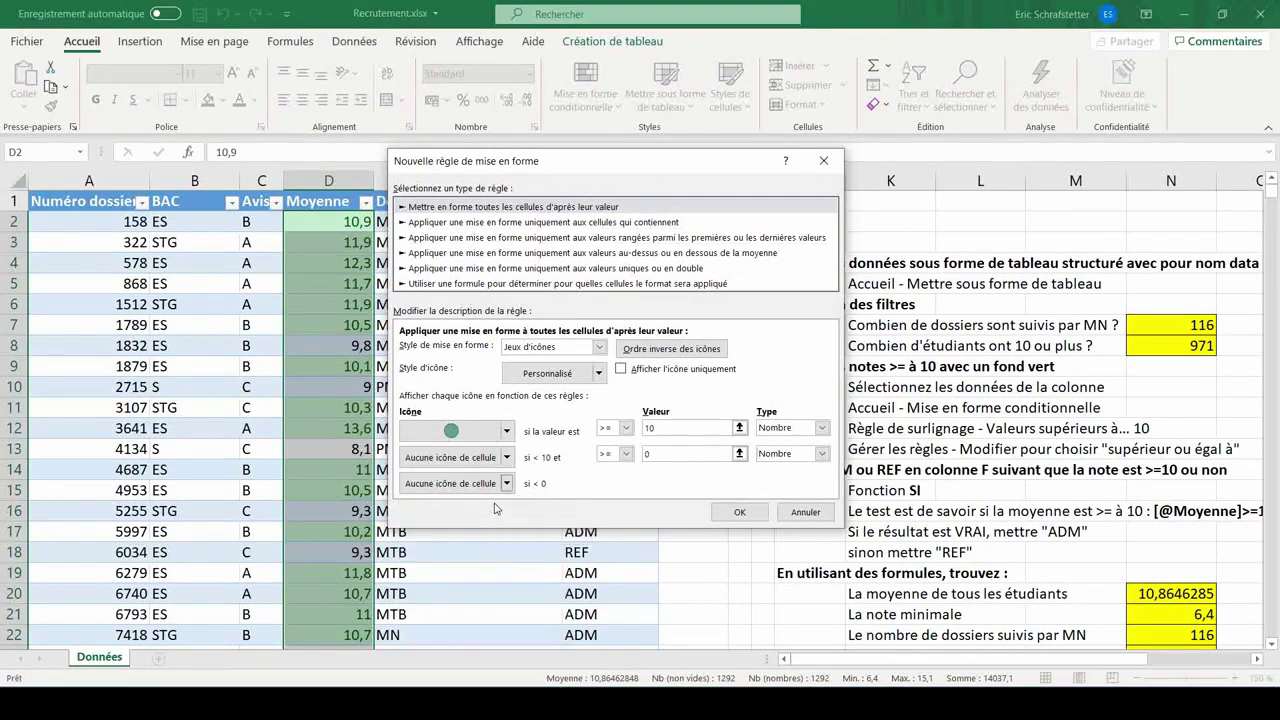
{"action": "left_click", "coordinate": [741, 513]}
{"action": "left_click", "coordinate": [450, 263]}
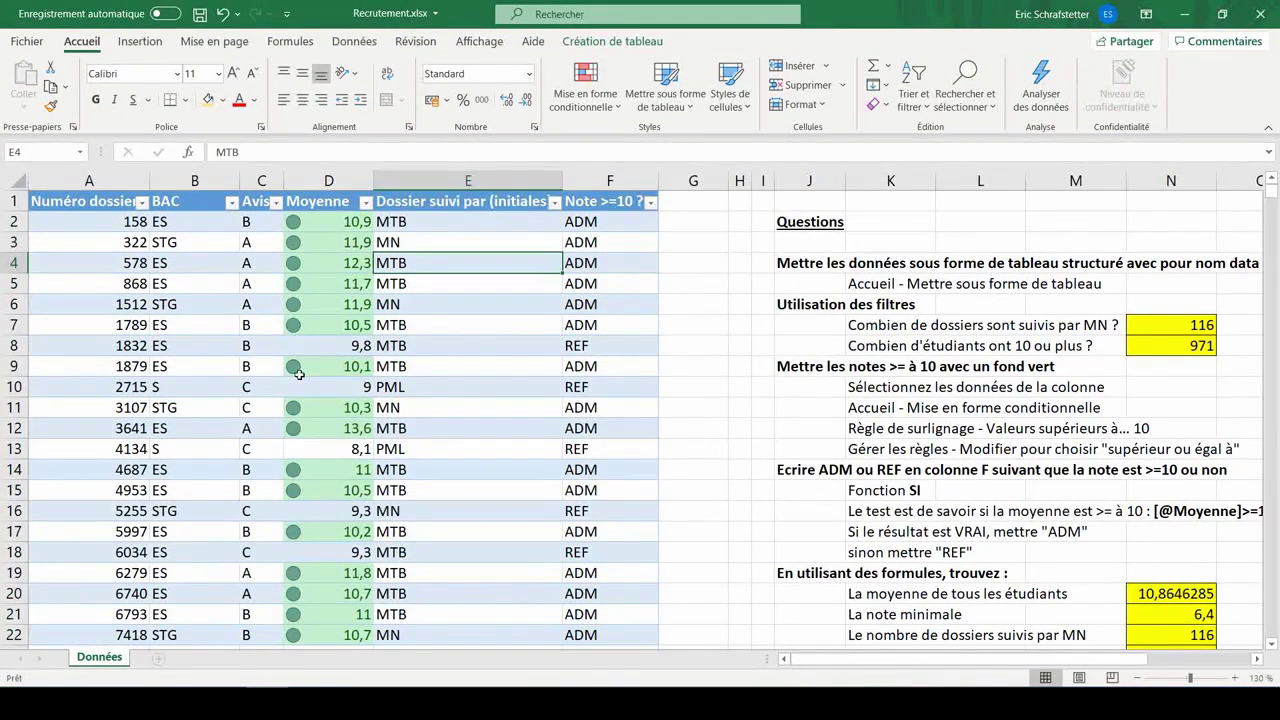
Step: Change D2's grade from 10,9 to 9 to test the icon, then open Conditional Formatting
{"action": "left_click", "coordinate": [308, 222]}
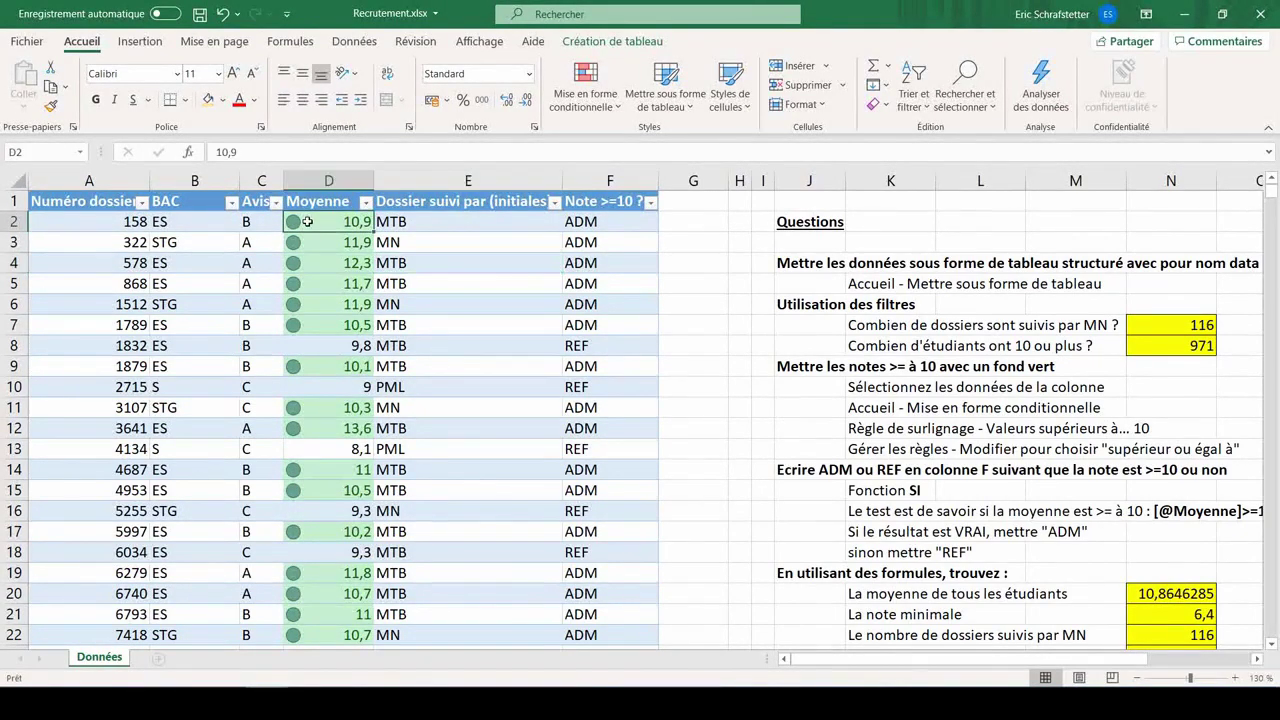
{"action": "type", "text": "9"}
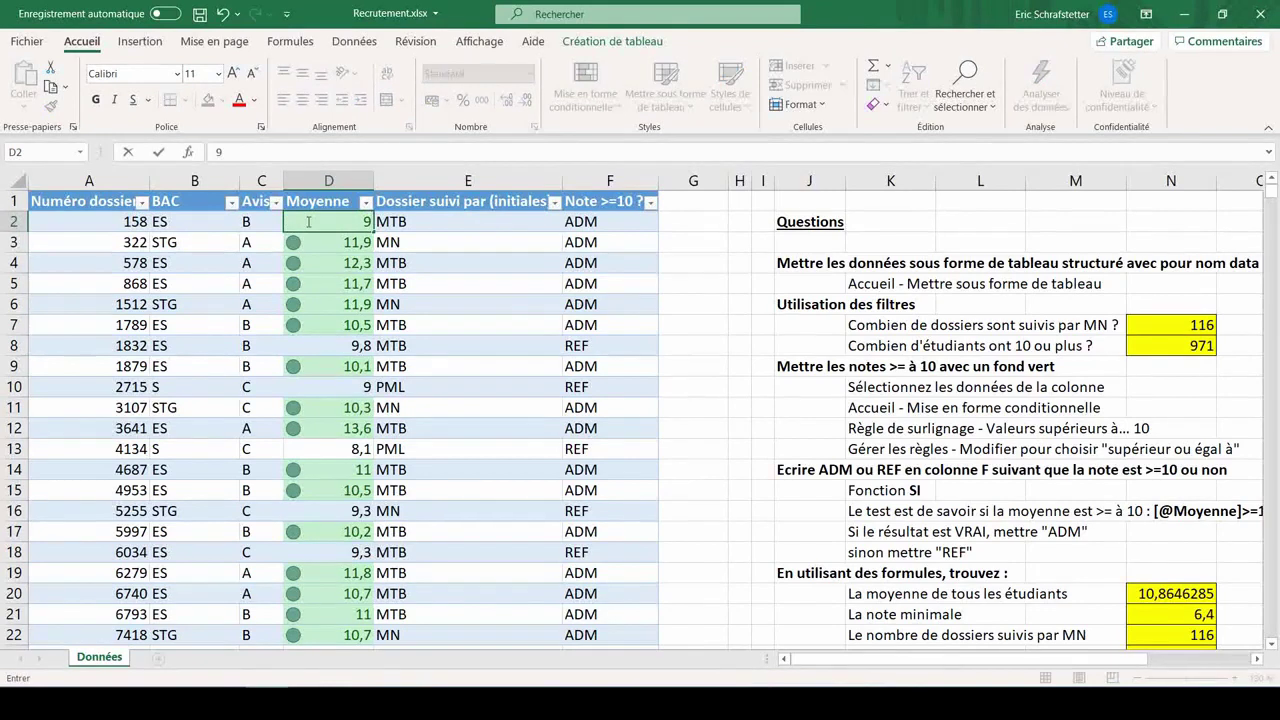
{"action": "key", "text": "Return"}
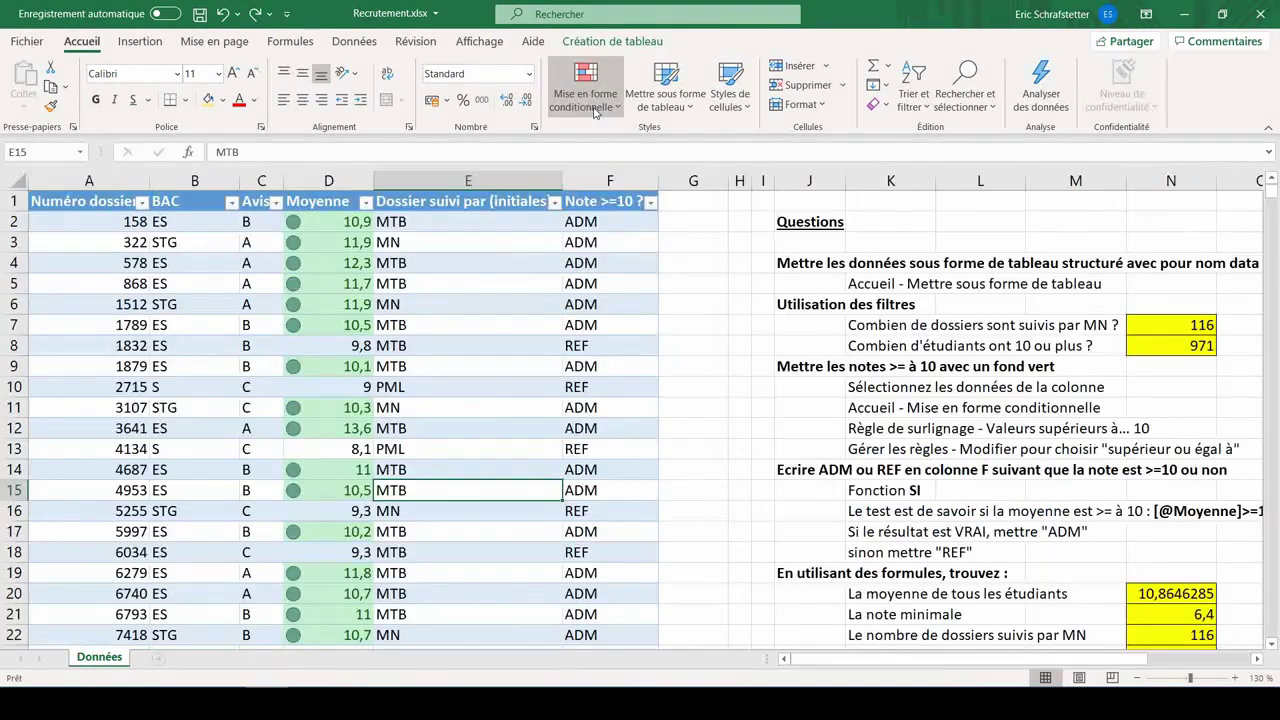
{"action": "left_click", "coordinate": [595, 110]}
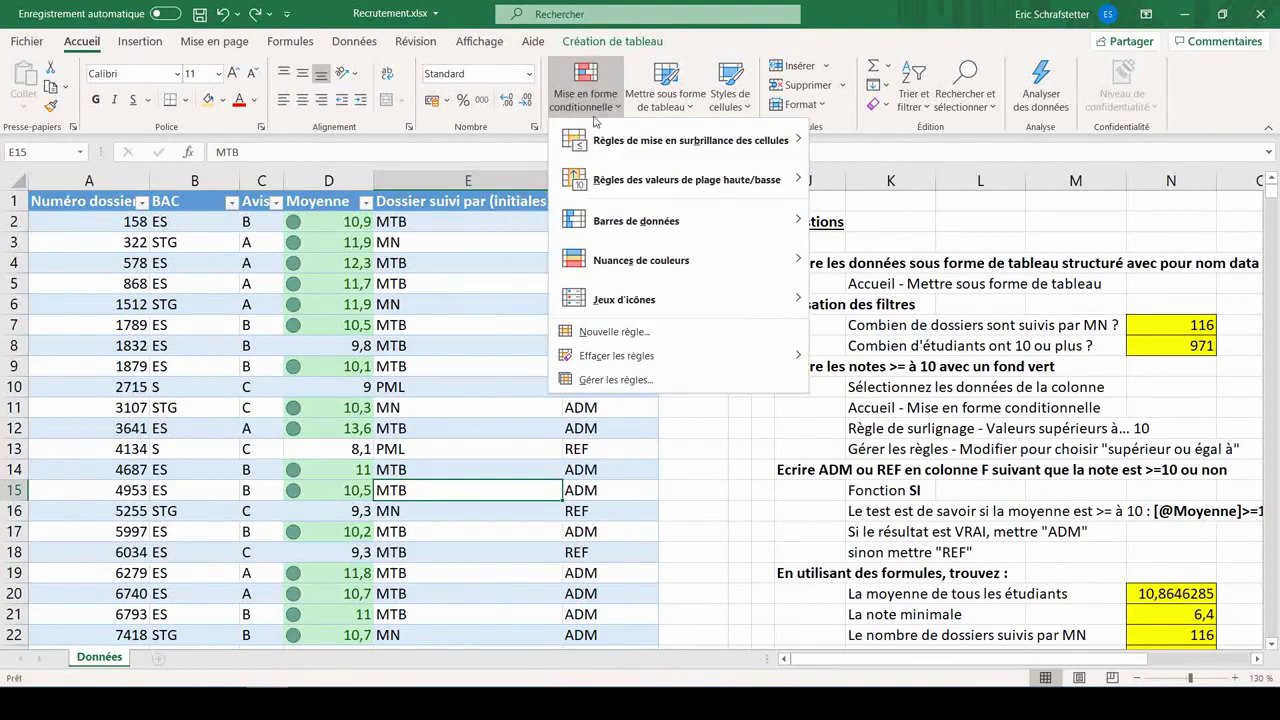
Step: Edit the Icon Set rule: middle threshold 8 and a red circle for grades below 8
{"action": "left_click", "coordinate": [601, 383]}
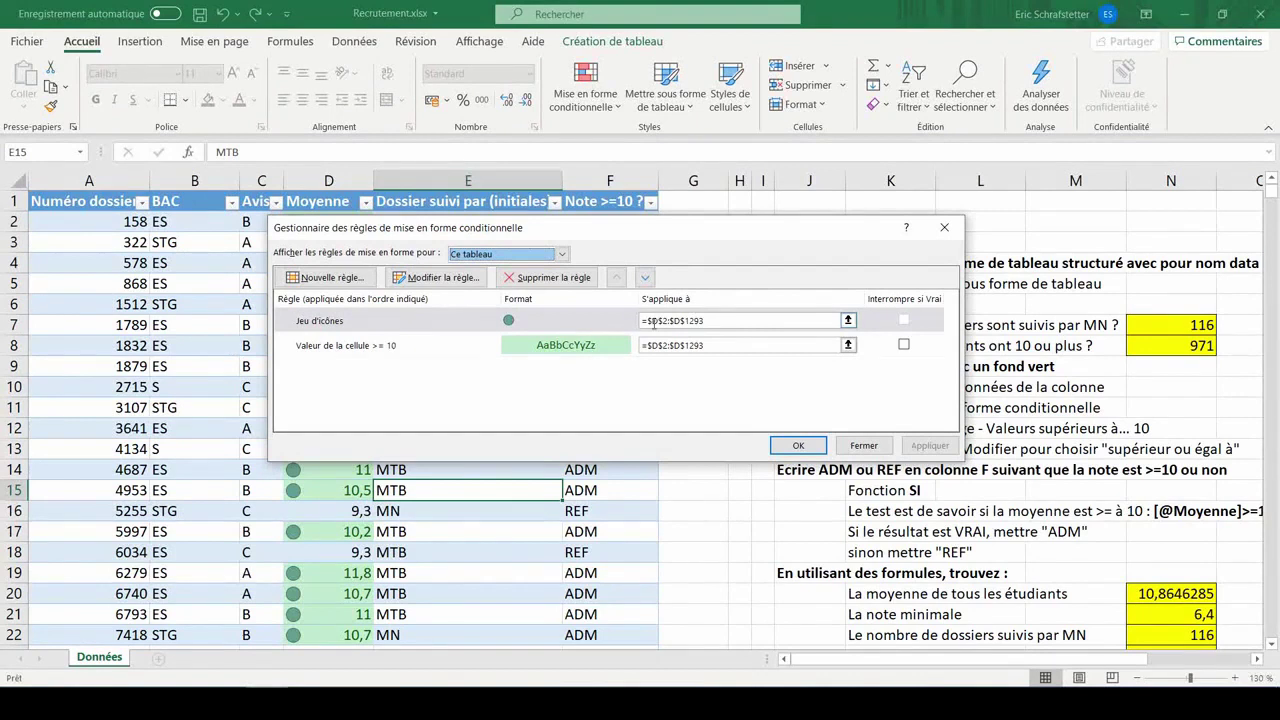
{"action": "double_click", "coordinate": [322, 321]}
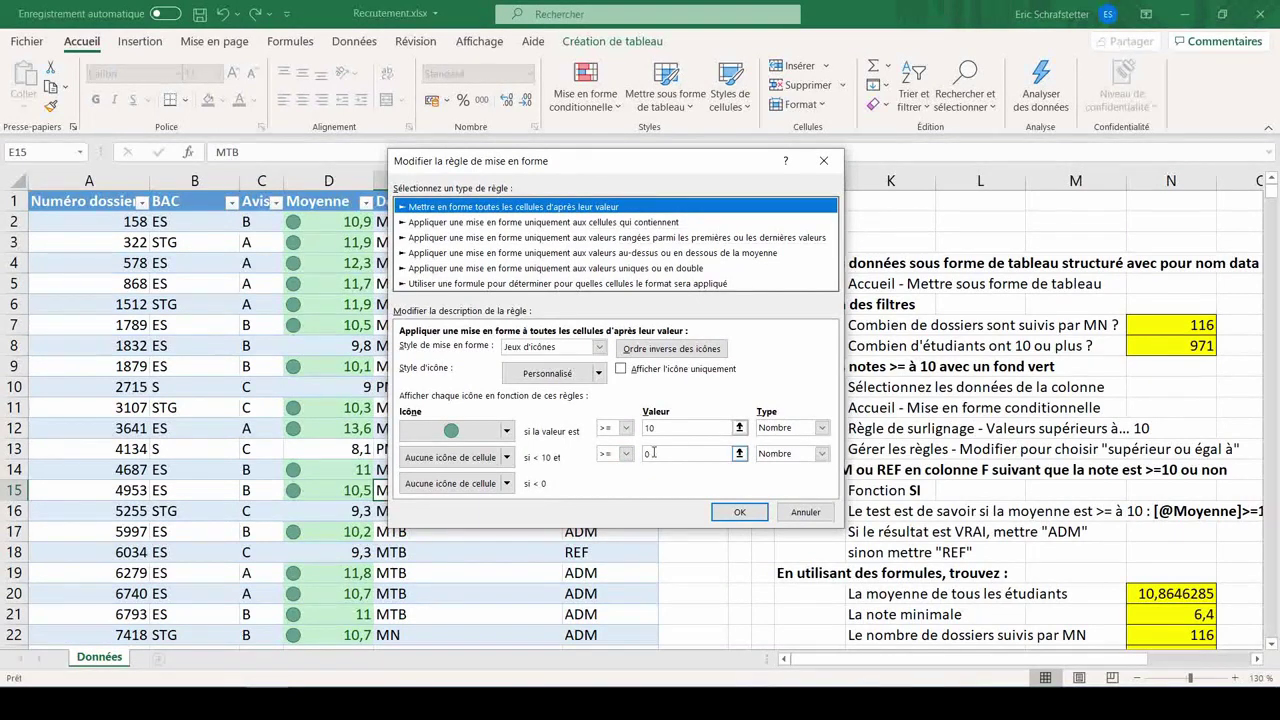
{"action": "left_click_drag", "start_coordinate": [654, 453], "coordinate": [637, 456]}
{"action": "type", "text": "8"}
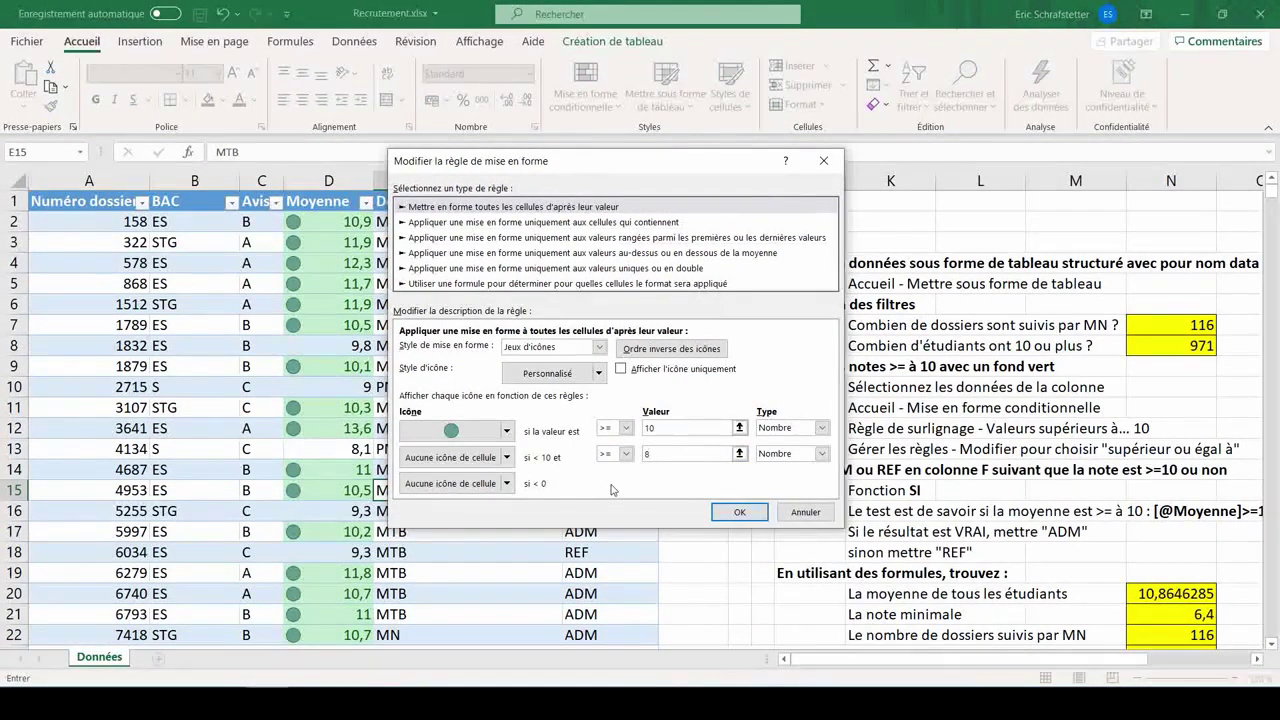
{"action": "left_click", "coordinate": [505, 483]}
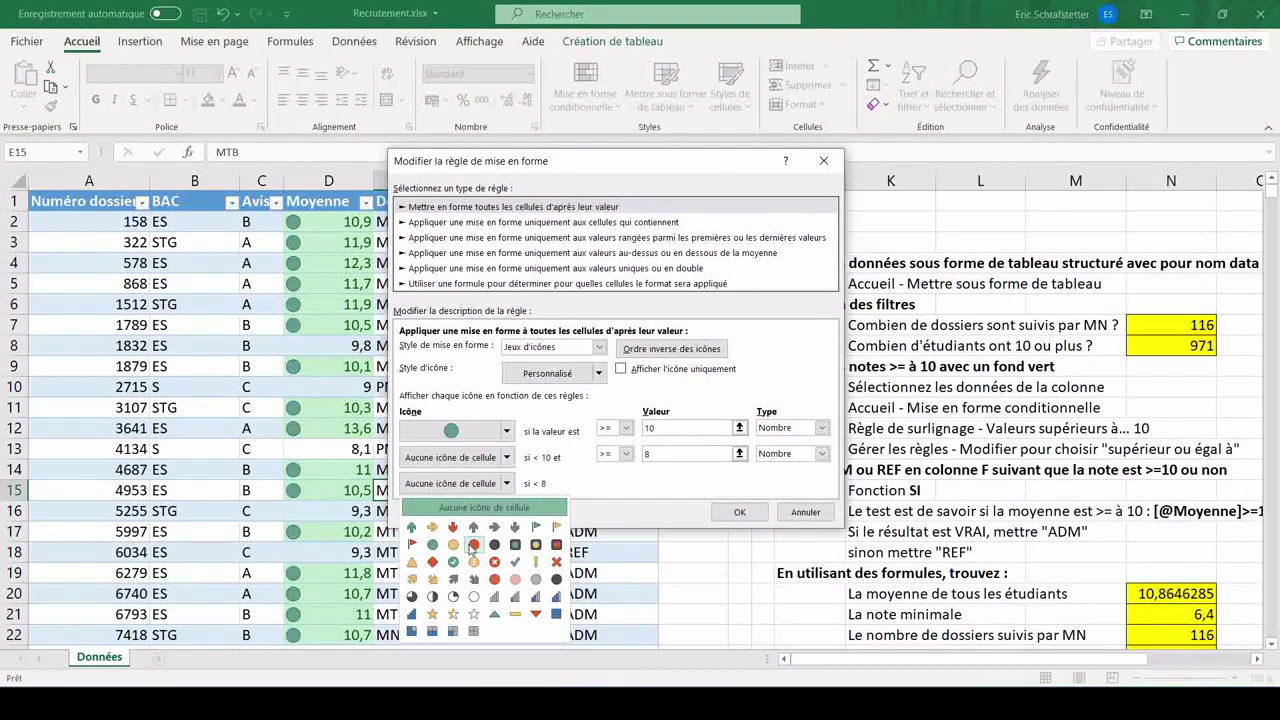
{"action": "left_click", "coordinate": [473, 546]}
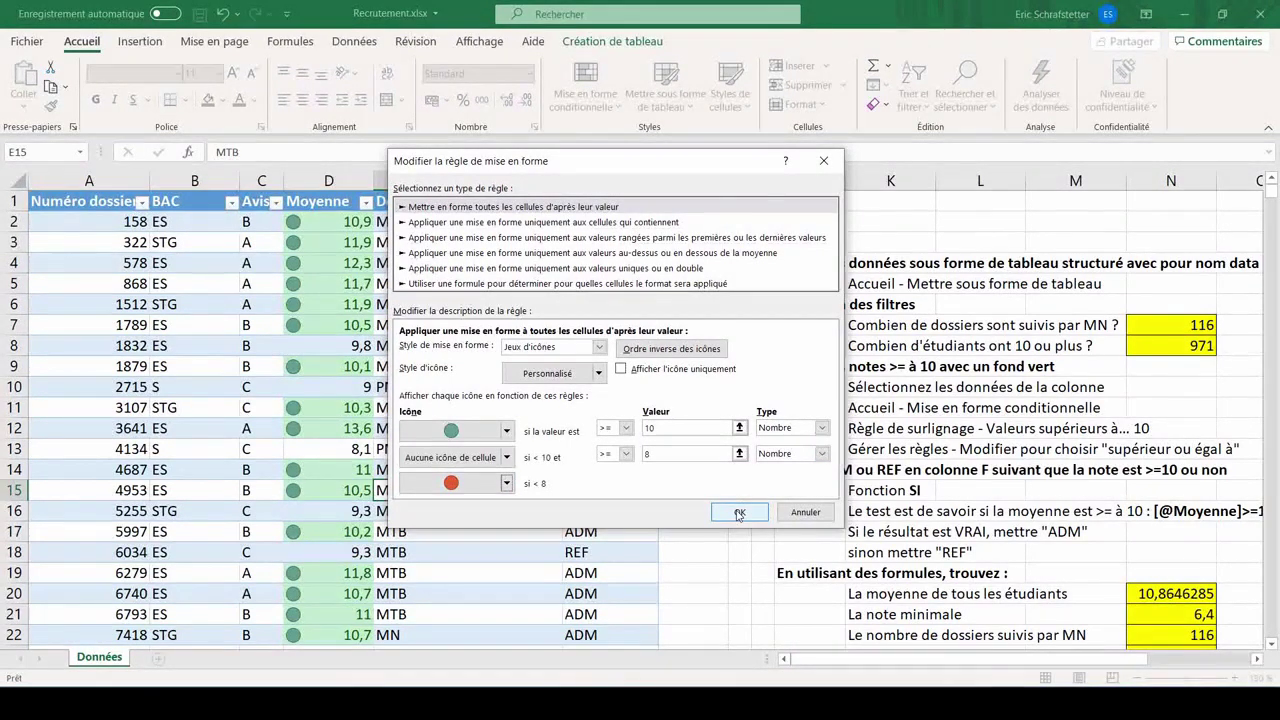
{"action": "left_click", "coordinate": [739, 513]}
Step: Apply the updated rule and scroll through column D to check the red and green dots
{"action": "left_click", "coordinate": [784, 446]}
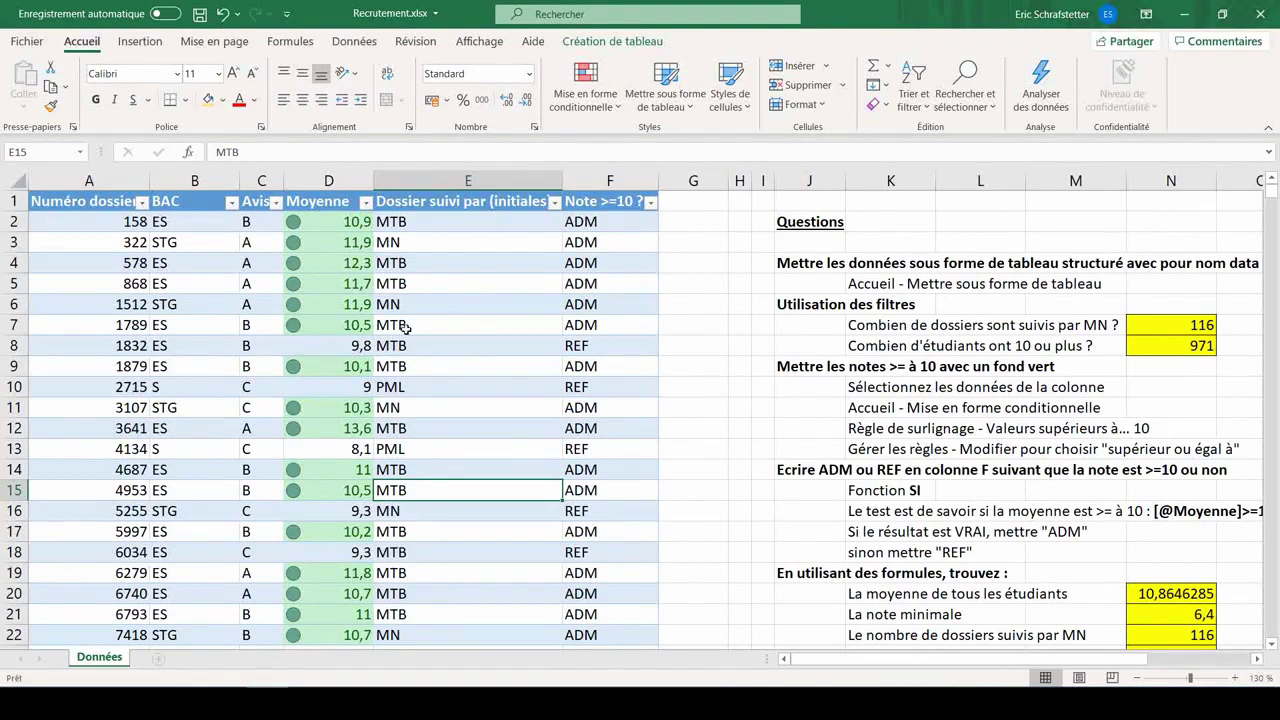
{"action": "scroll", "coordinate": [405, 327], "scroll_direction": "down", "scroll_amount": 11}
{"action": "scroll", "coordinate": [400, 326], "scroll_direction": "down", "scroll_amount": 1}
{"action": "scroll", "coordinate": [400, 326], "scroll_direction": "down", "scroll_amount": 10}
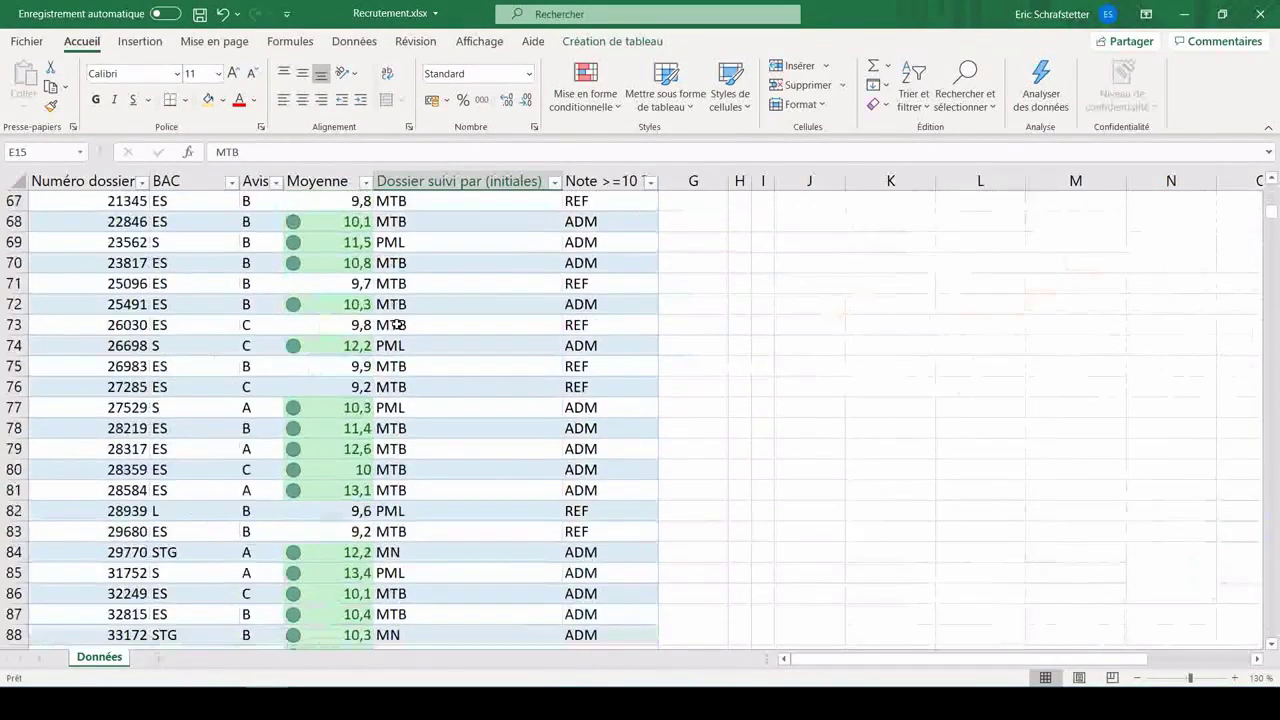
{"action": "scroll", "coordinate": [397, 325], "scroll_direction": "down", "scroll_amount": 5}
{"action": "scroll", "coordinate": [397, 325], "scroll_direction": "down", "scroll_amount": 5}
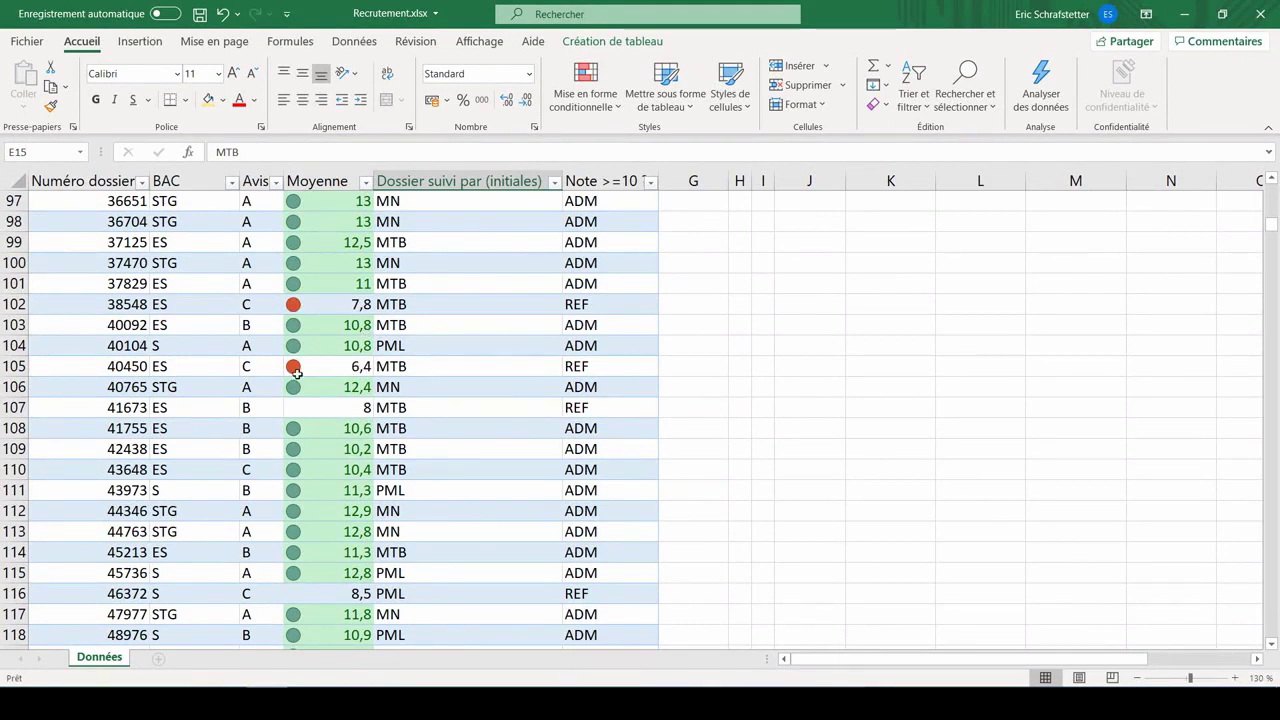
{"action": "scroll", "coordinate": [517, 389], "scroll_direction": "up", "scroll_amount": 7}
{"action": "scroll", "coordinate": [520, 470], "scroll_direction": "up", "scroll_amount": 15}
{"action": "scroll", "coordinate": [523, 556], "scroll_direction": "right", "scroll_amount": 4}
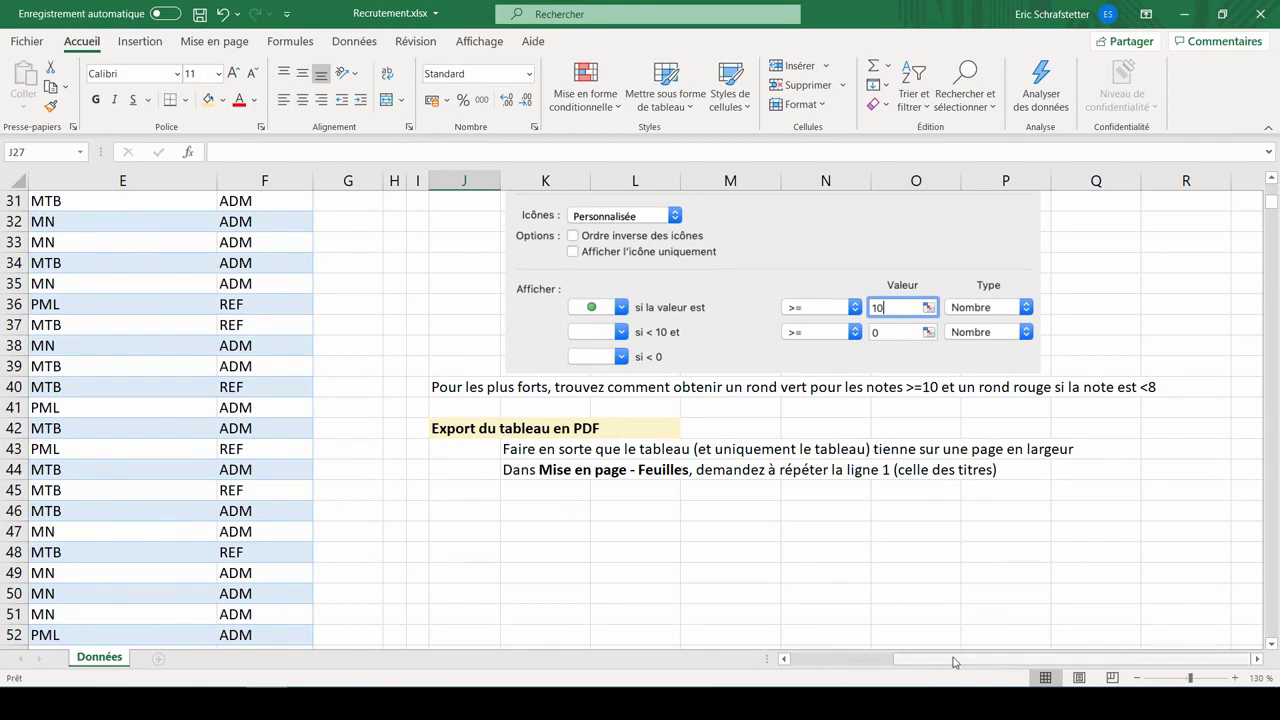
Step: Select the table's header row
{"action": "left_click_drag", "start_coordinate": [957, 659], "coordinate": [771, 656]}
{"action": "scroll", "coordinate": [78, 207], "scroll_direction": "up", "scroll_amount": 10}
{"action": "left_click_drag", "start_coordinate": [78, 205], "coordinate": [610, 201]}
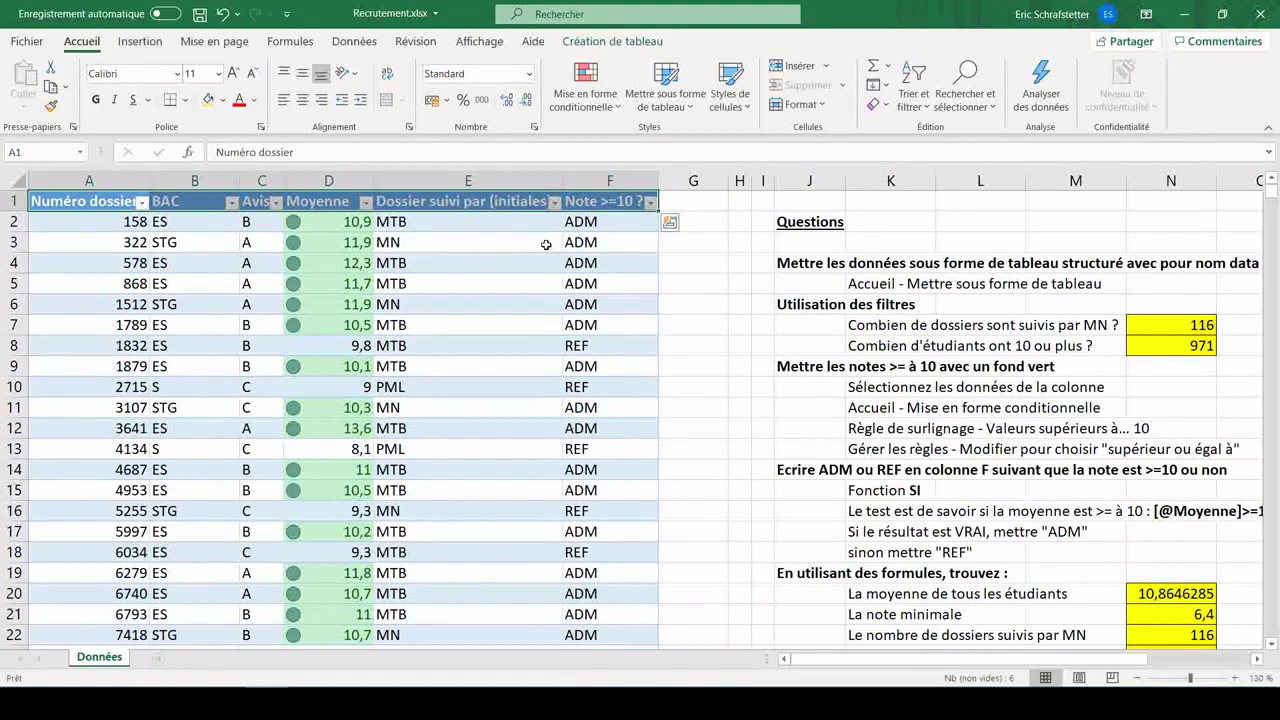
Step: Limit the printed page to table columns A to F, then bring up the print preview with Ctrl+P
{"action": "left_click", "coordinate": [466, 300]}
{"action": "key", "text": "Down"}
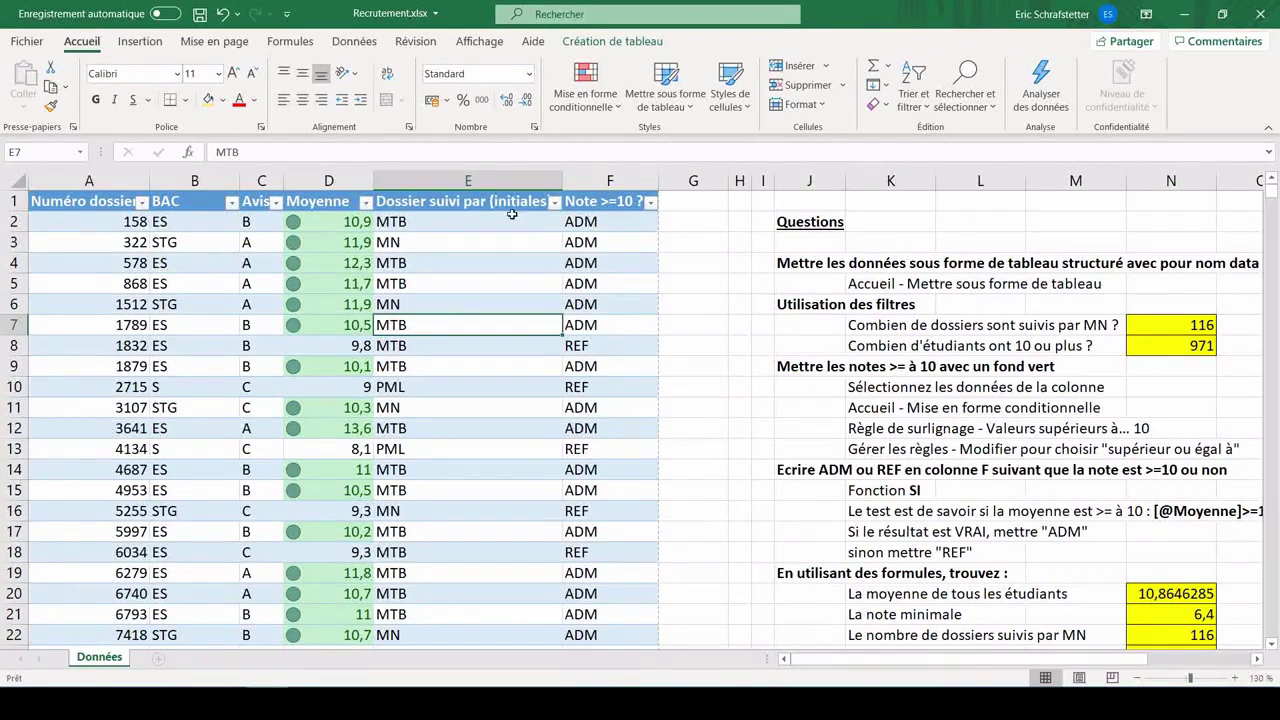
{"action": "left_click", "coordinate": [480, 41]}
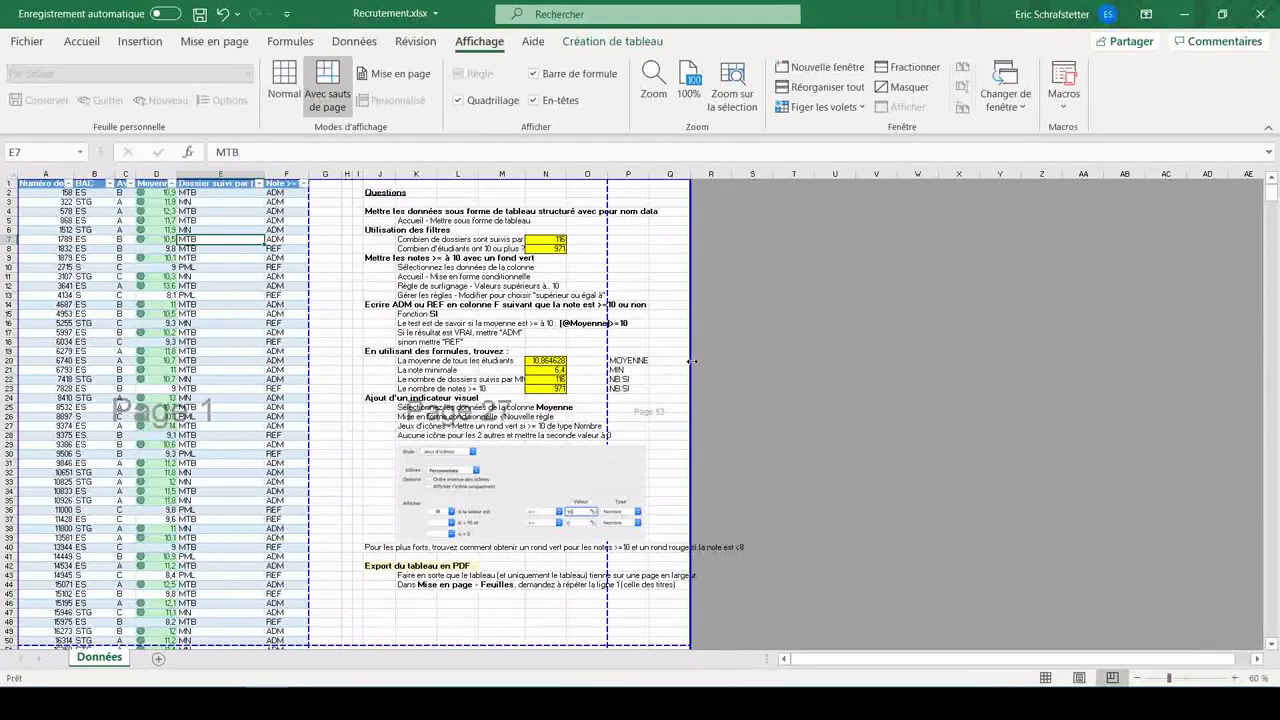
{"action": "left_click_drag", "start_coordinate": [691, 360], "coordinate": [311, 394]}
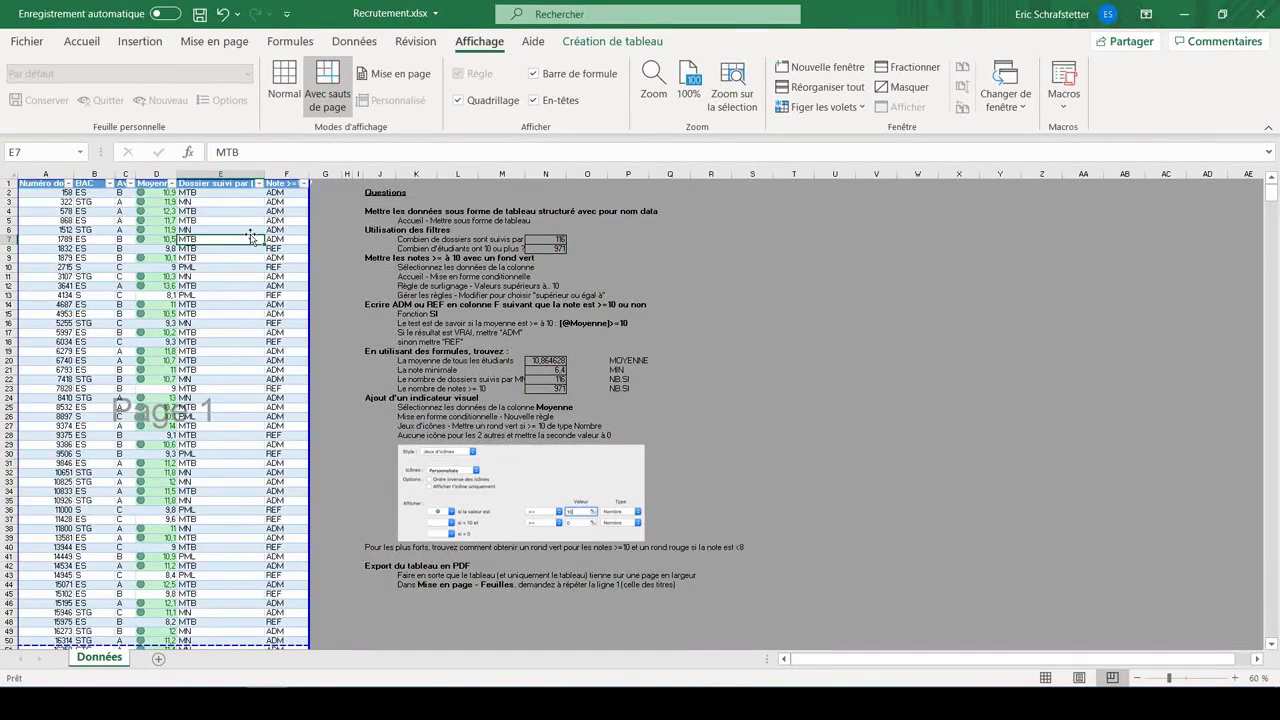
{"action": "left_click", "coordinate": [284, 90]}
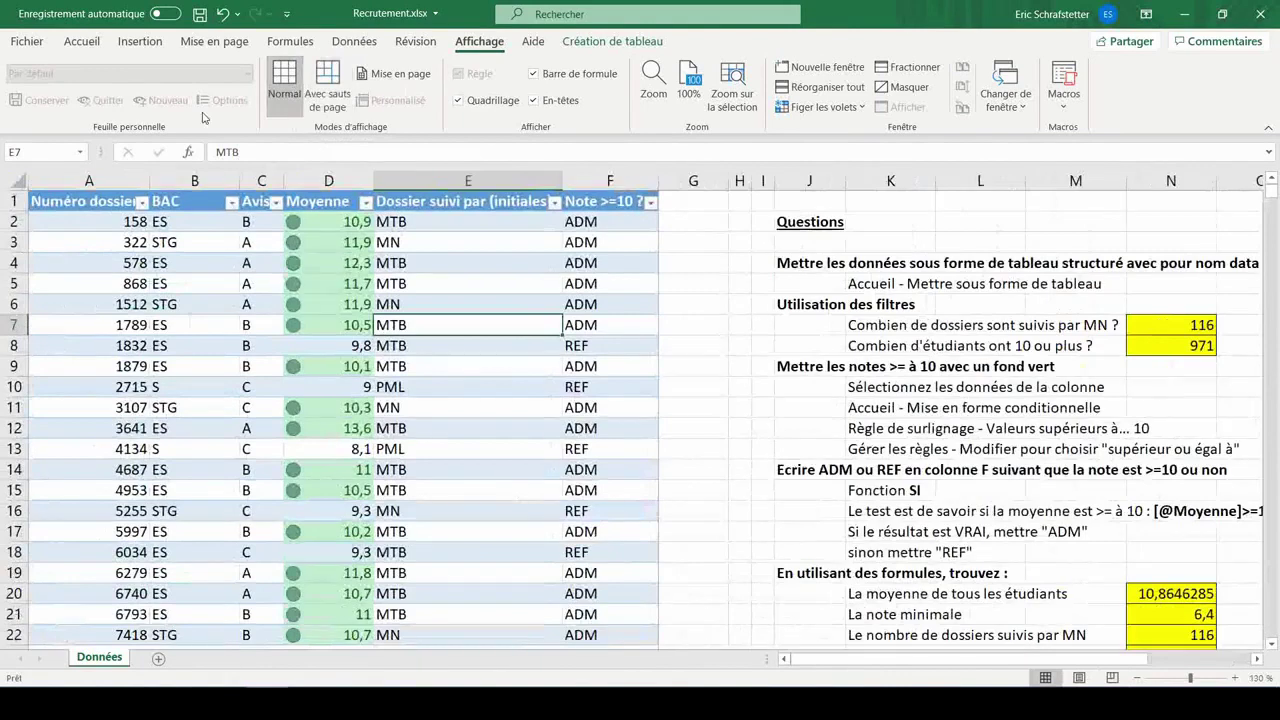
{"action": "key", "text": "ctrl+p"}
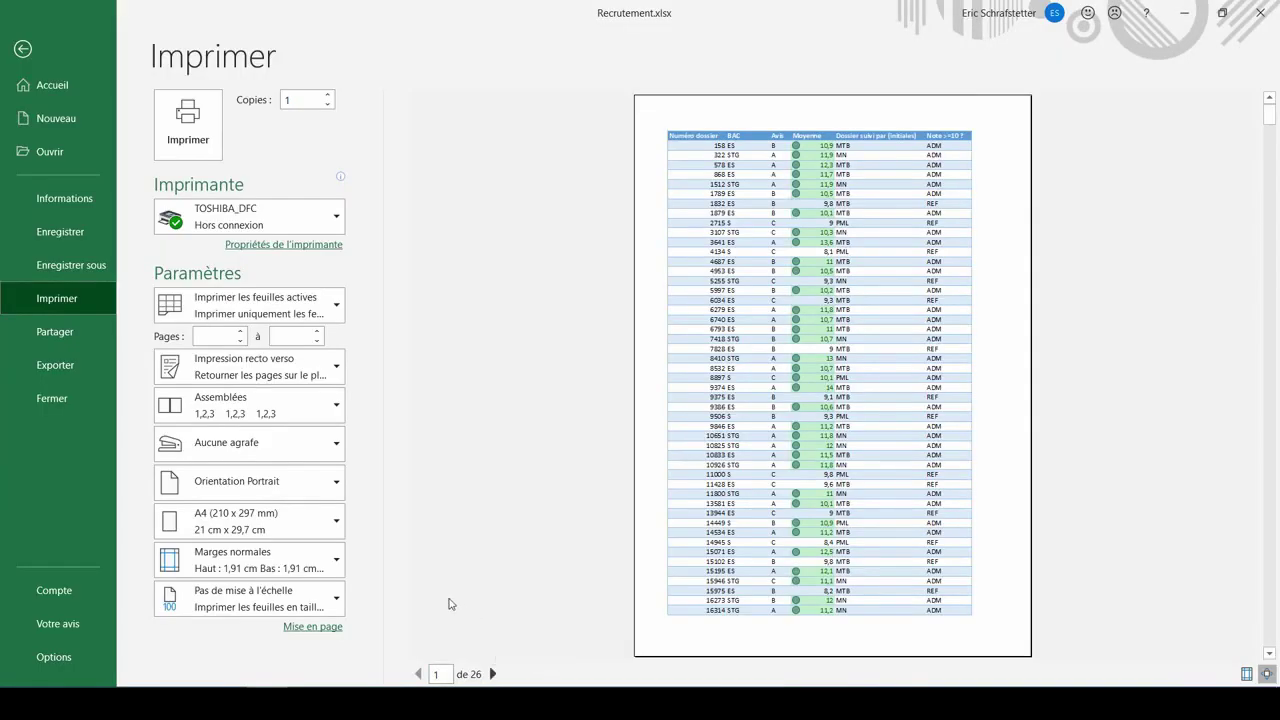
Step: Fit all columns on one page, use narrow margins, and centre the table horizontally
{"action": "left_click", "coordinate": [288, 603]}
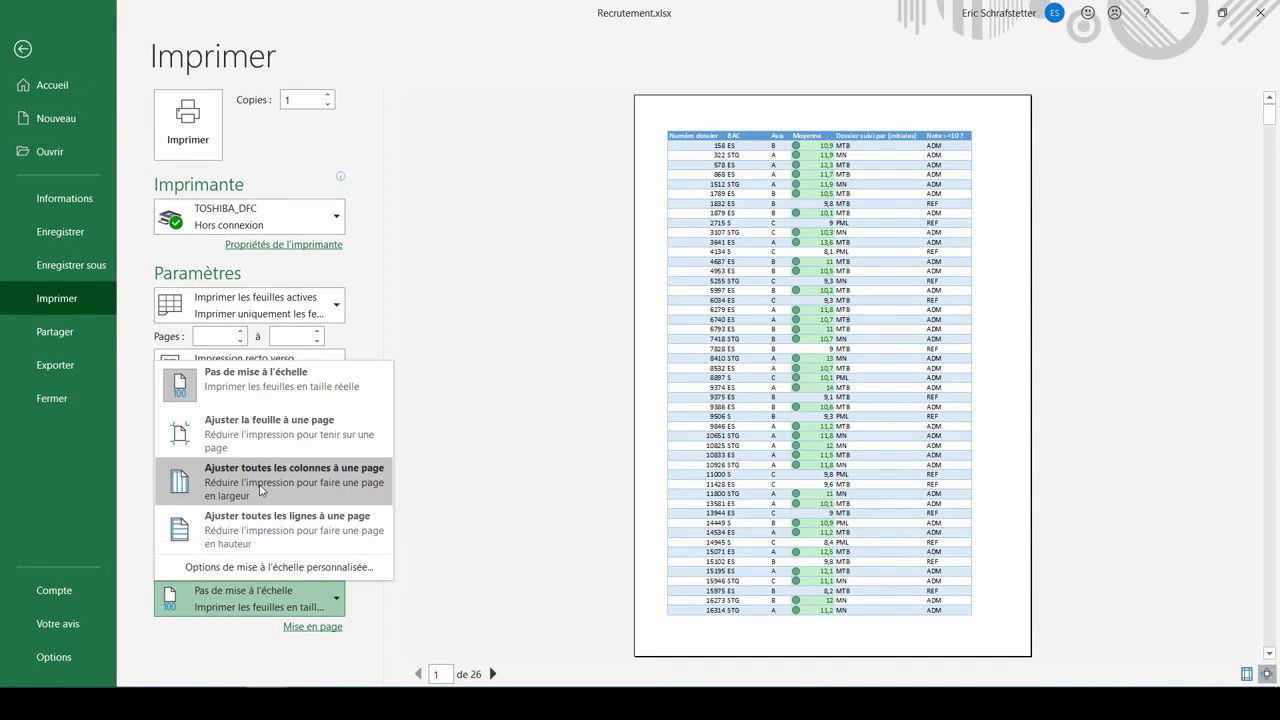
{"action": "left_click", "coordinate": [260, 488]}
{"action": "left_click", "coordinate": [267, 554]}
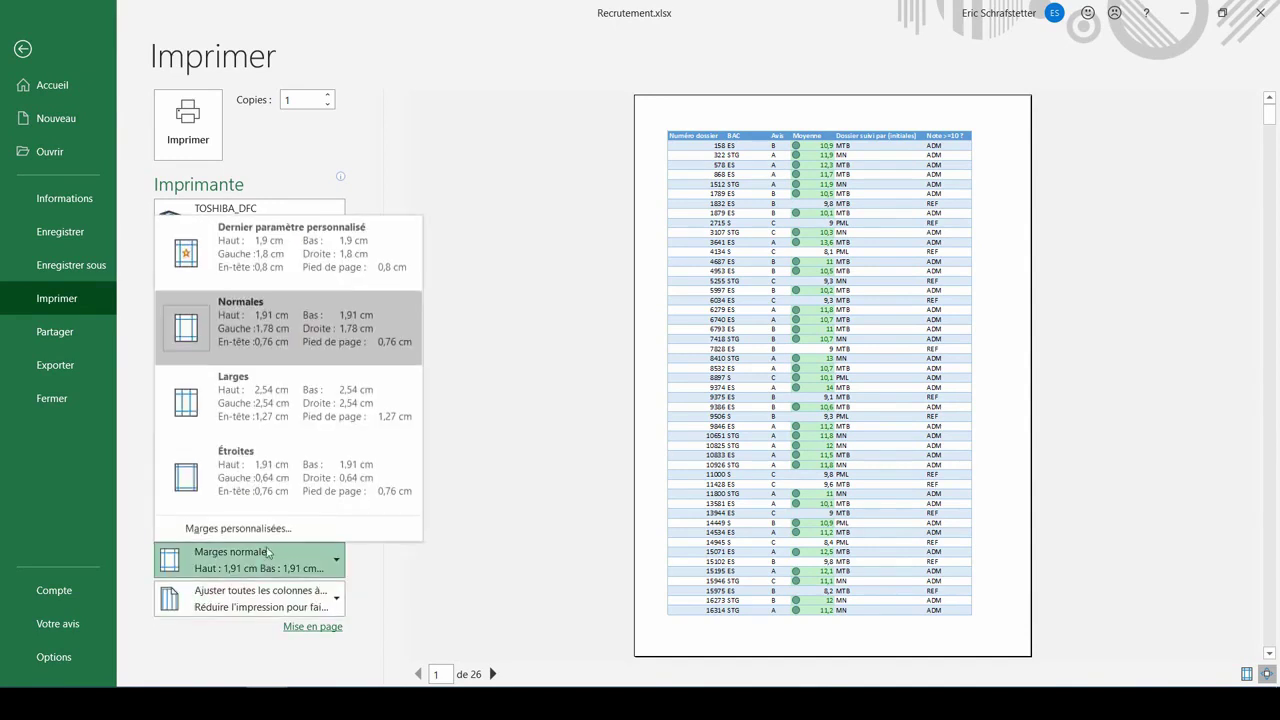
{"action": "left_click", "coordinate": [263, 487]}
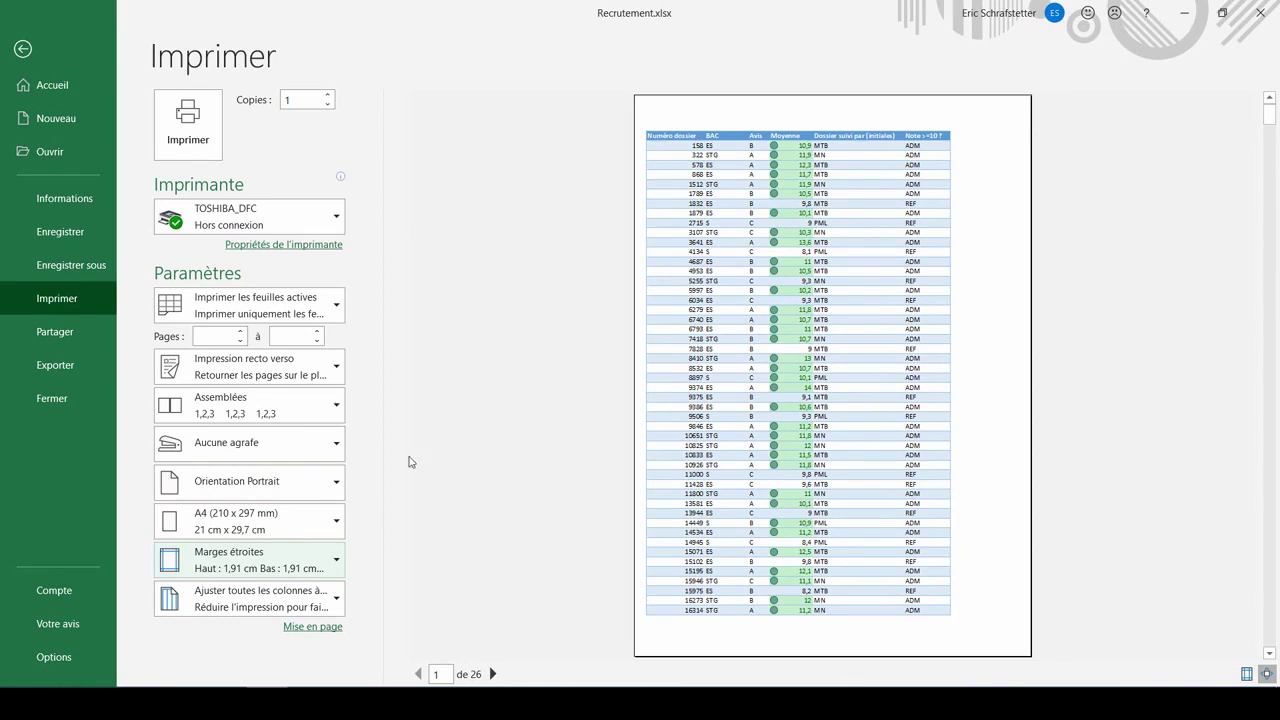
{"action": "left_click", "coordinate": [326, 628]}
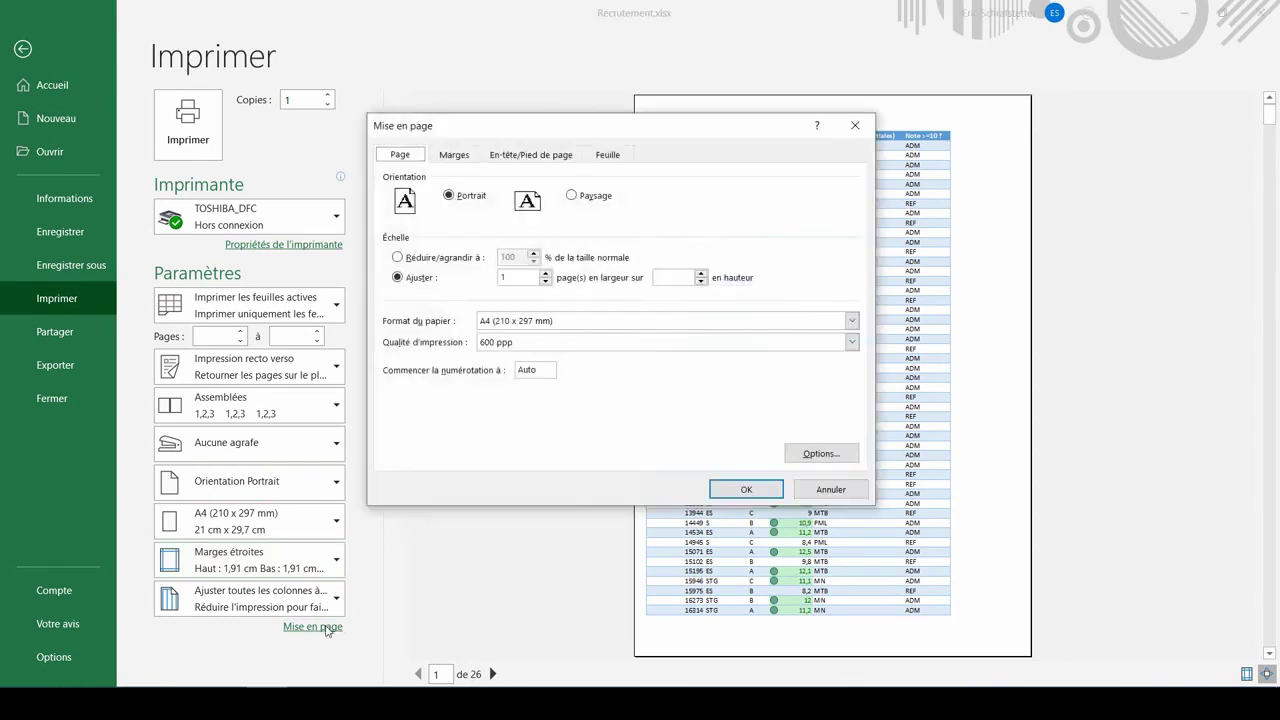
{"action": "left_click", "coordinate": [454, 155]}
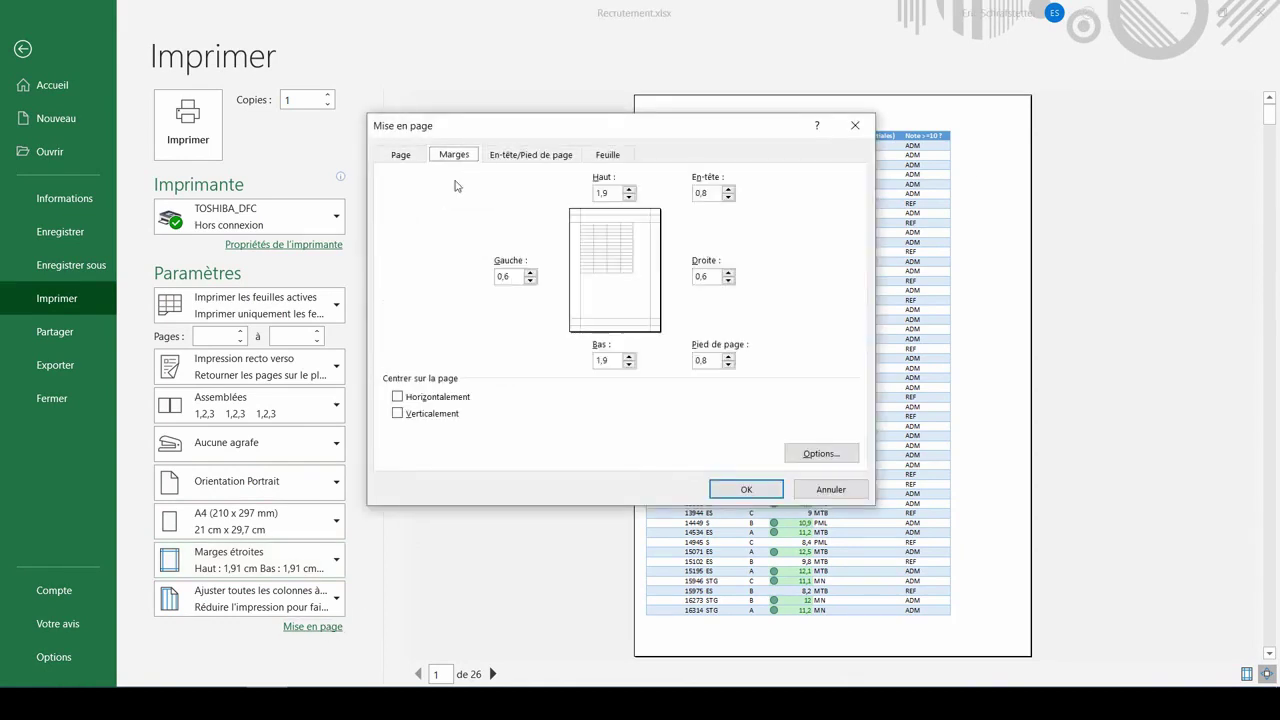
{"action": "left_click", "coordinate": [408, 400]}
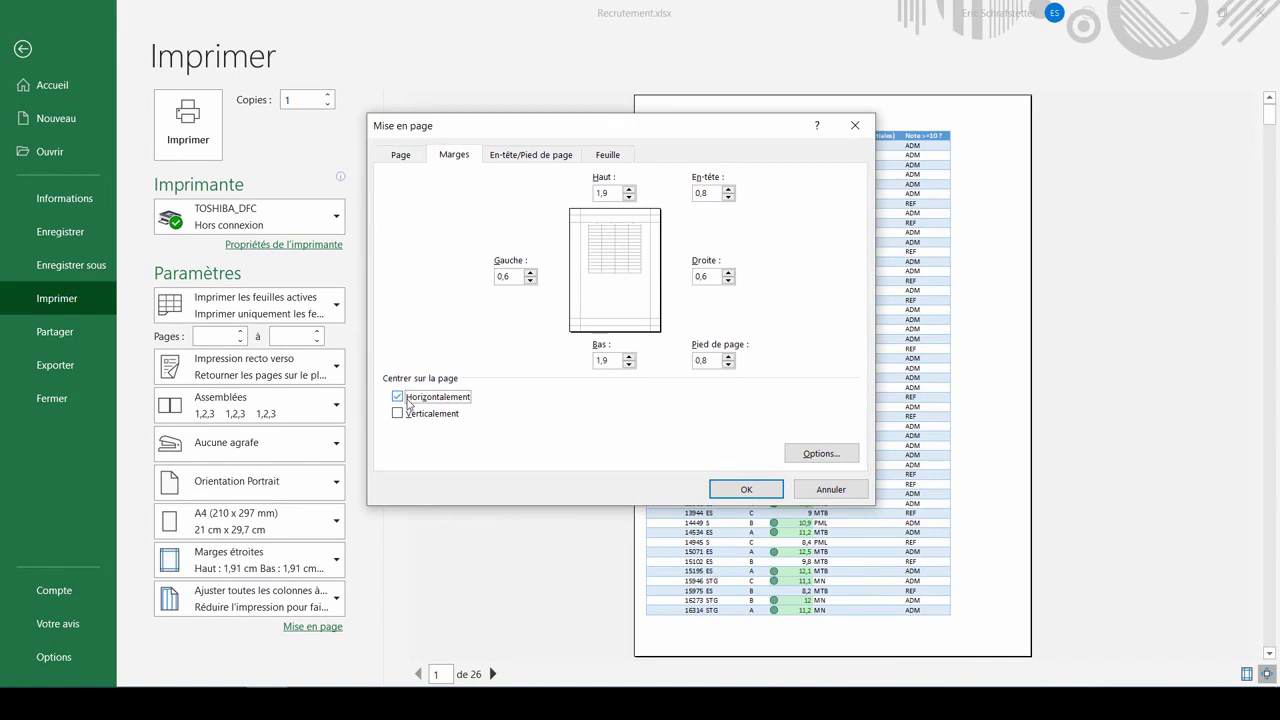
{"action": "left_click", "coordinate": [750, 490]}
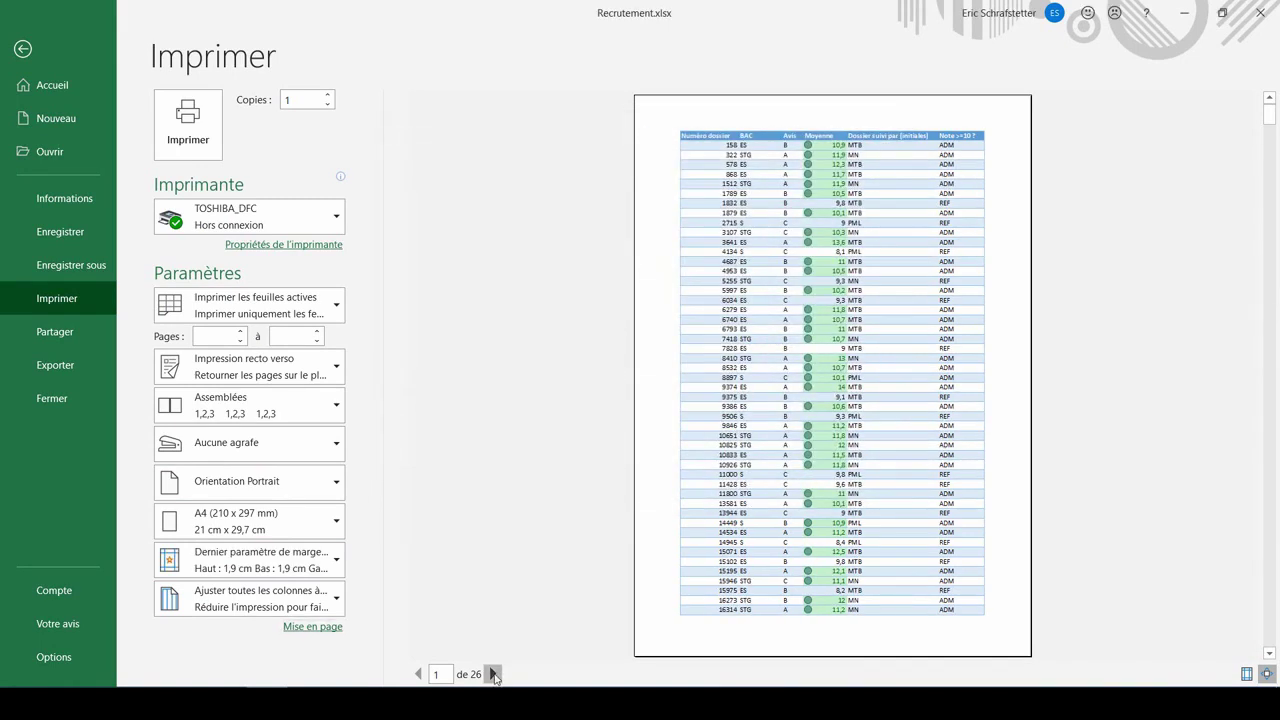
Step: Page through the preview, review the sheet print options without changes, and return to the worksheet
{"action": "left_click", "coordinate": [493, 675]}
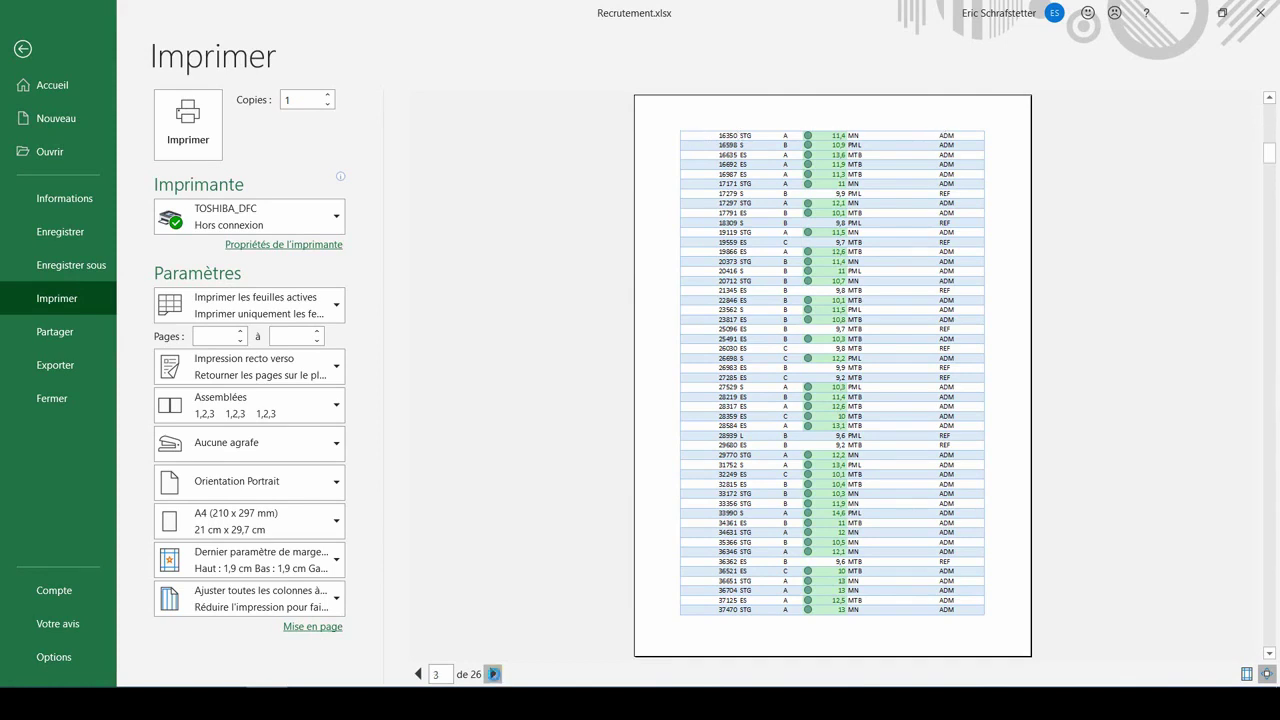
{"action": "left_click", "coordinate": [493, 675]}
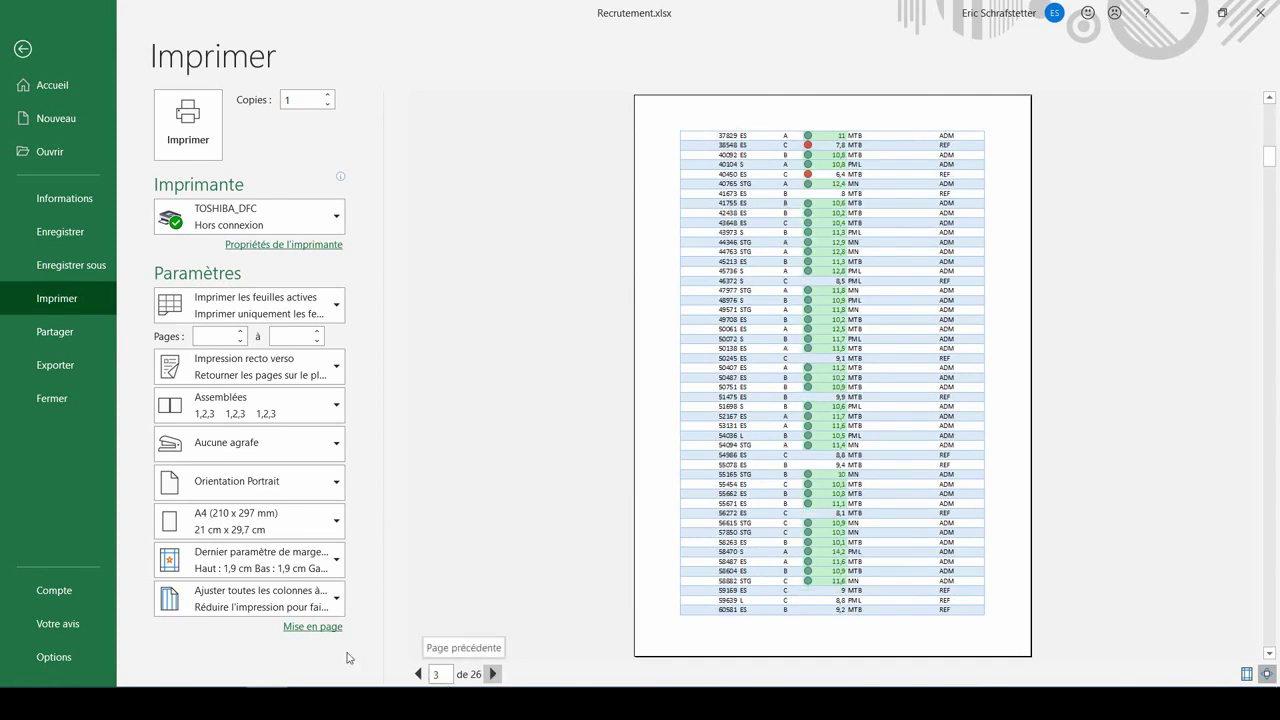
{"action": "left_click", "coordinate": [312, 628]}
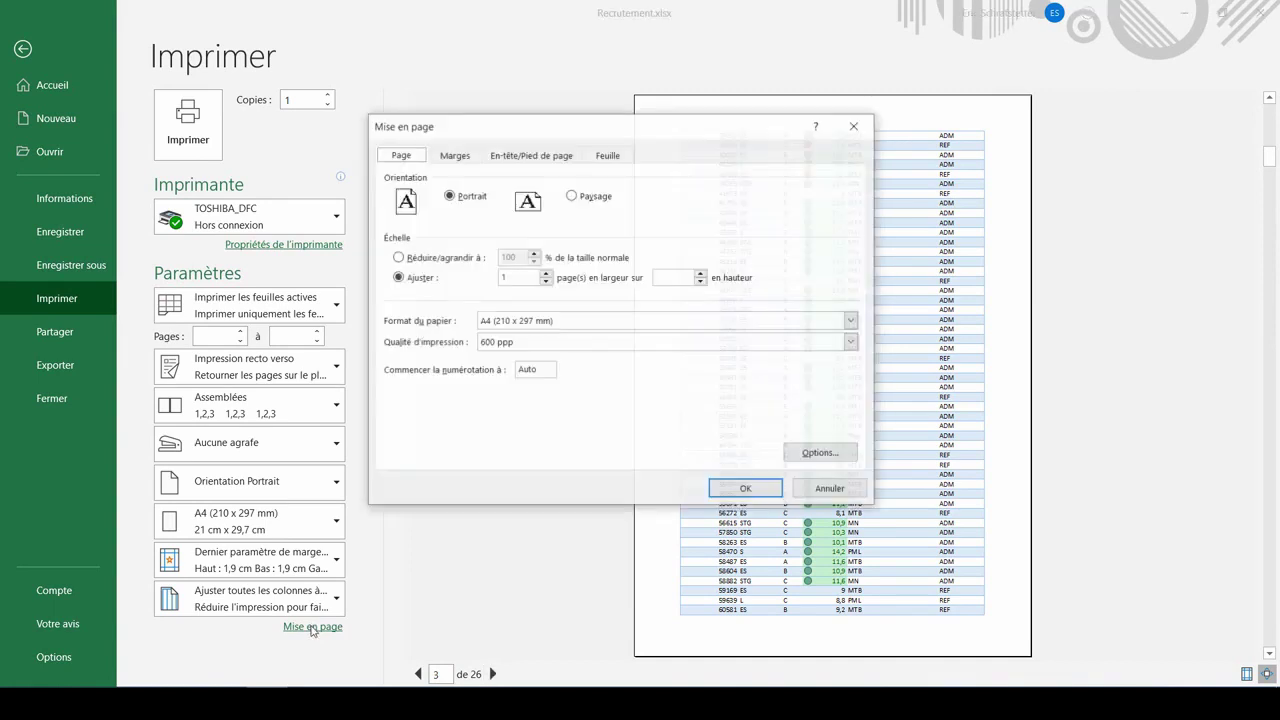
{"action": "left_click", "coordinate": [599, 158]}
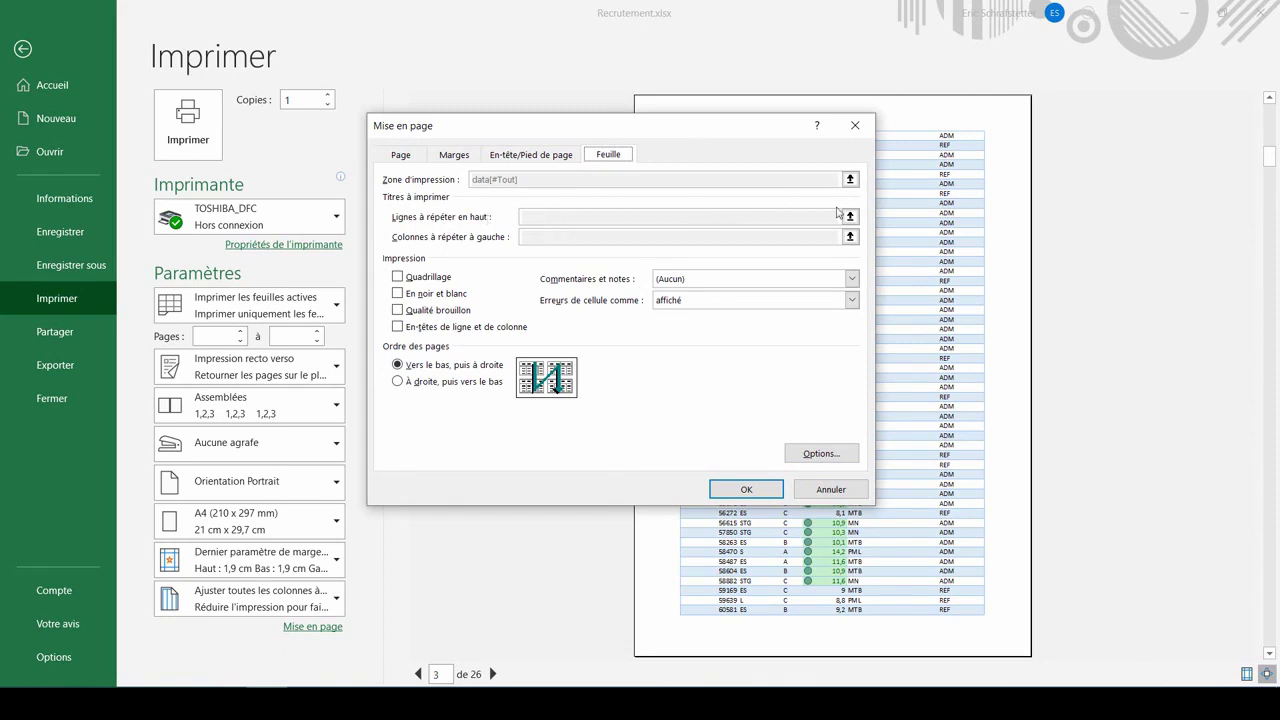
{"action": "left_click", "coordinate": [842, 490]}
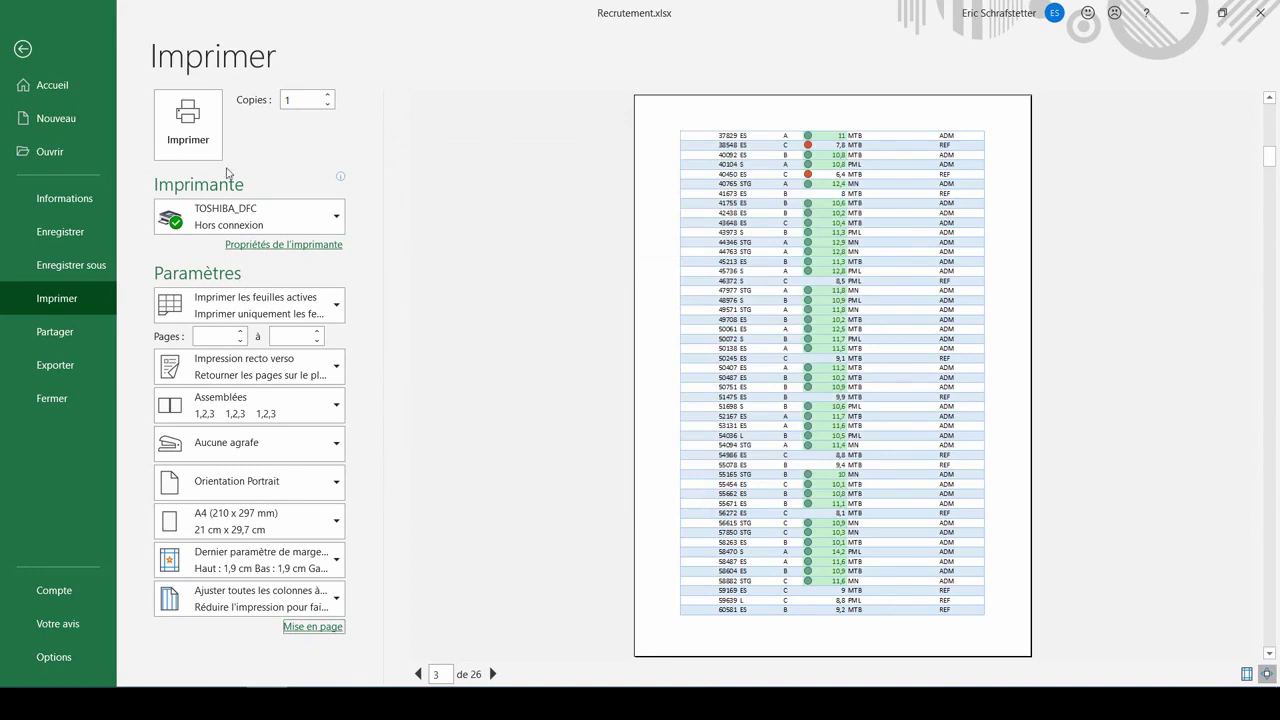
{"action": "left_click", "coordinate": [21, 50]}
Step: Set row $1:$1 to repeat at the top of every printed page and preview the printout
{"action": "key", "text": "Up"}
{"action": "key", "text": "Up"}
{"action": "key", "text": "Up"}
{"action": "key", "text": "Left"}
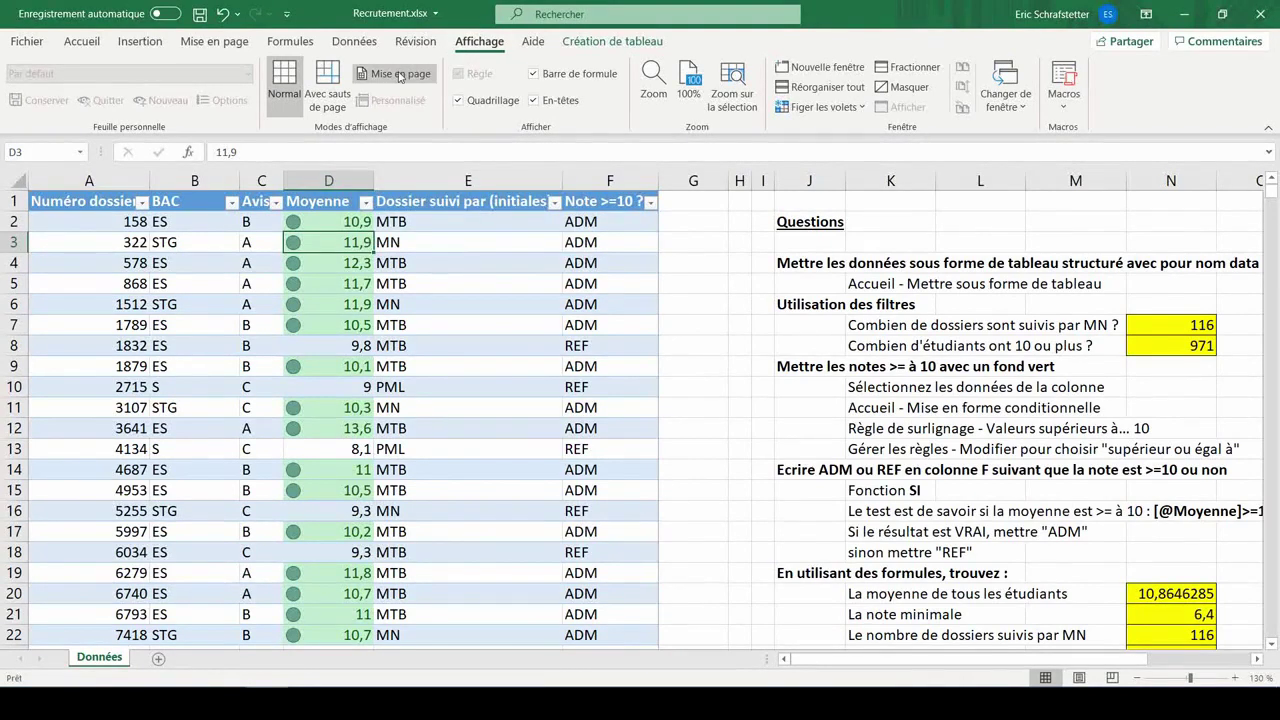
{"action": "left_click", "coordinate": [212, 42]}
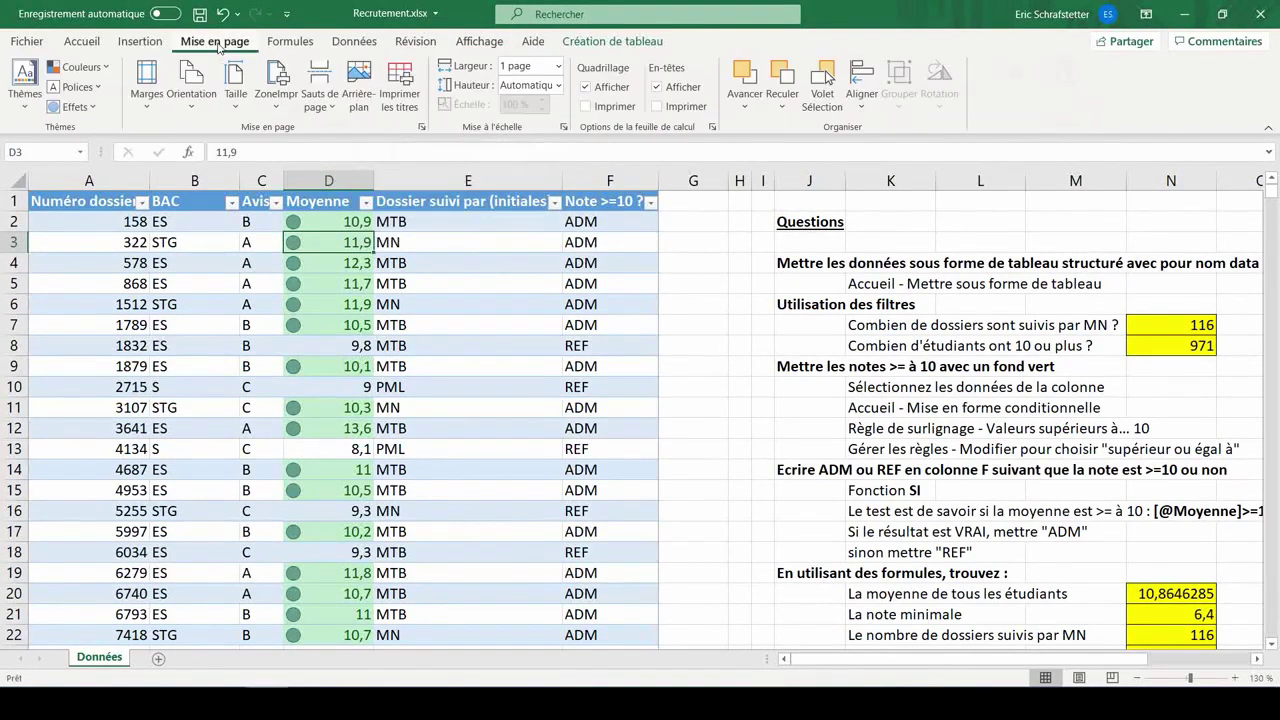
{"action": "left_click", "coordinate": [422, 130]}
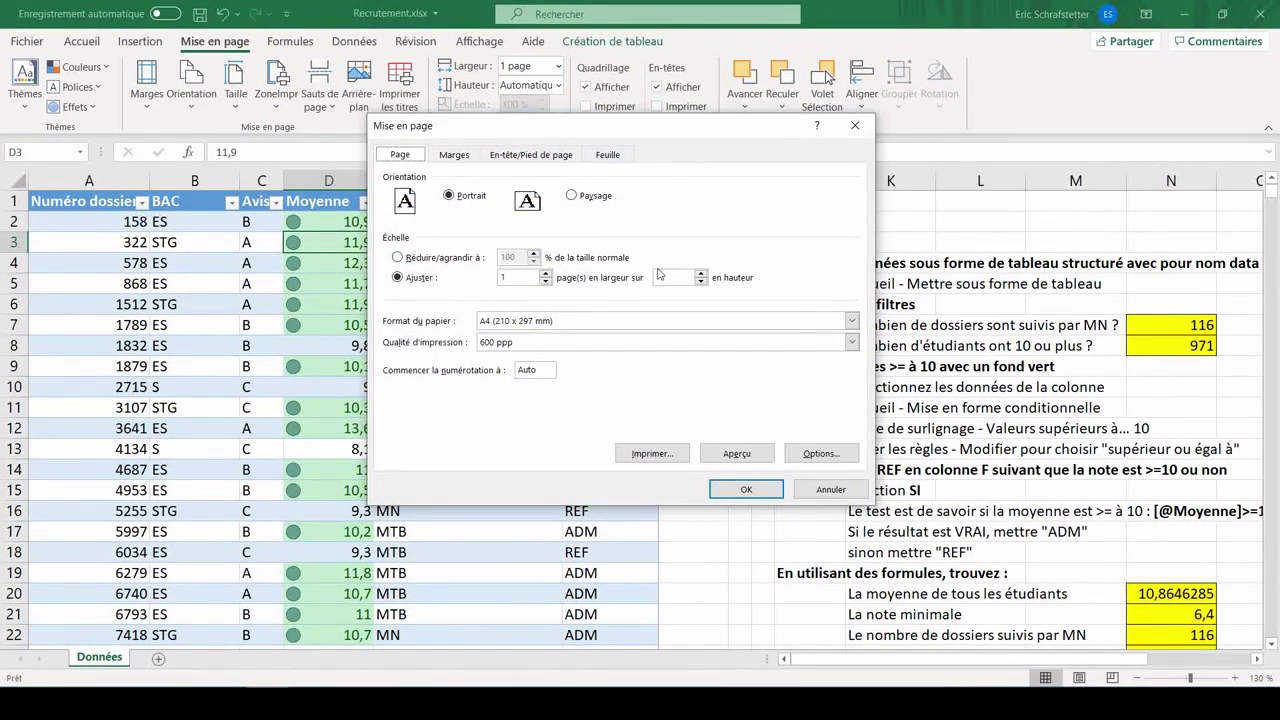
{"action": "left_click", "coordinate": [617, 155]}
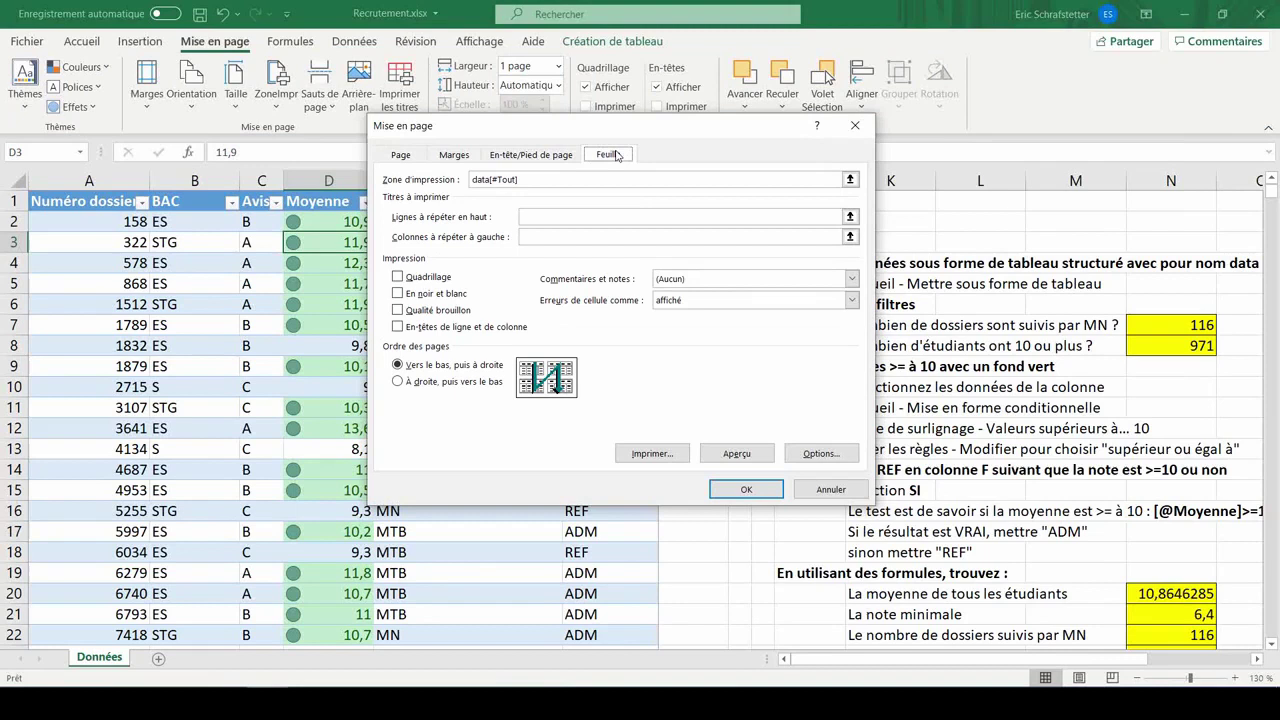
{"action": "left_click", "coordinate": [533, 218]}
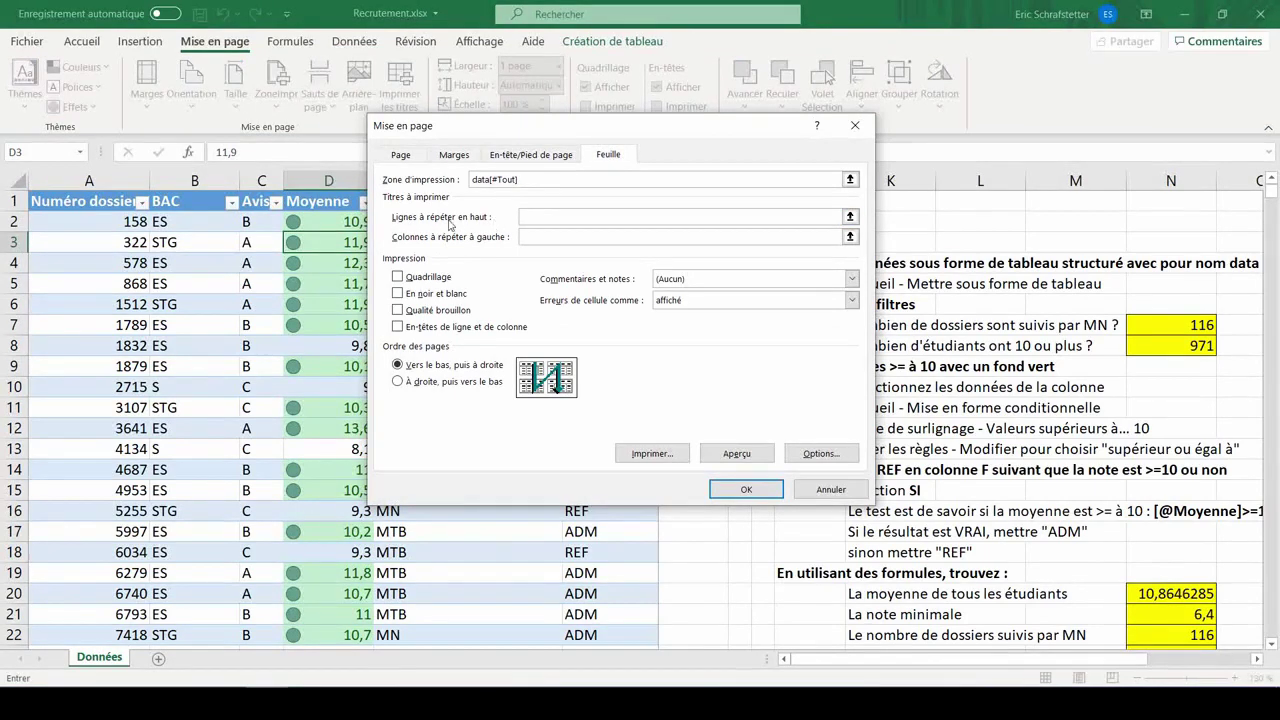
{"action": "left_click", "coordinate": [11, 200]}
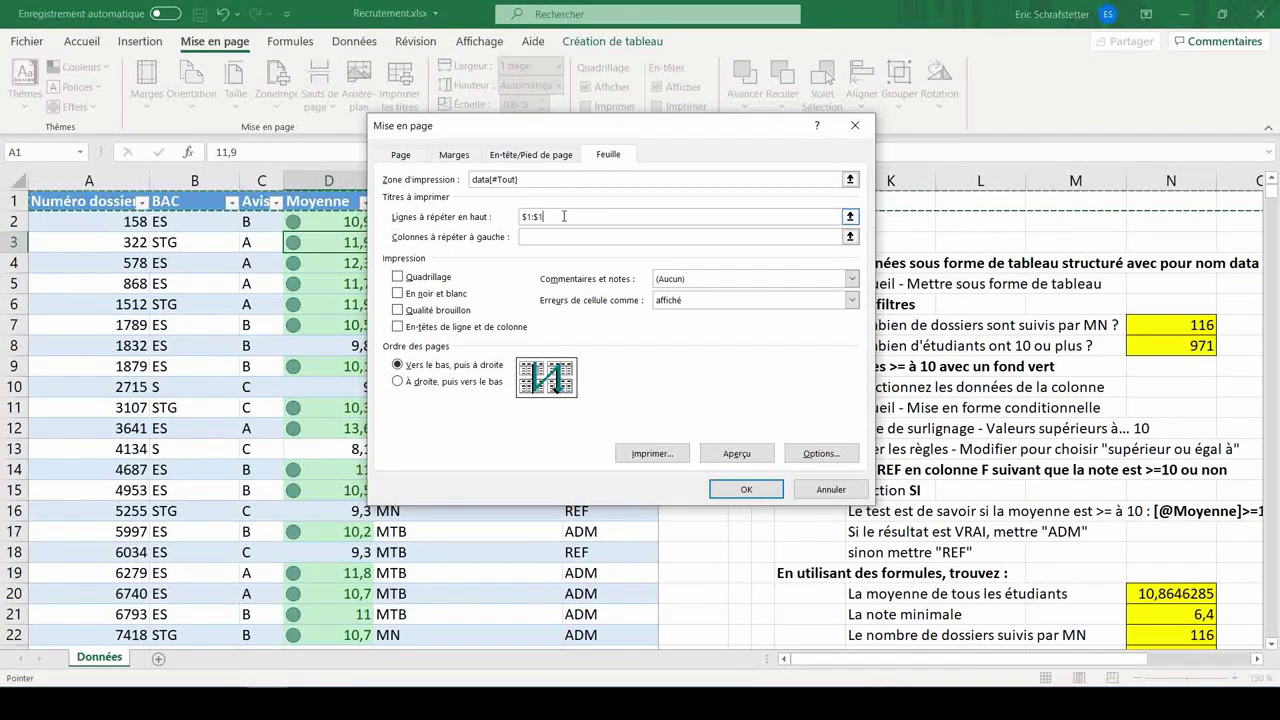
{"action": "left_click", "coordinate": [546, 238]}
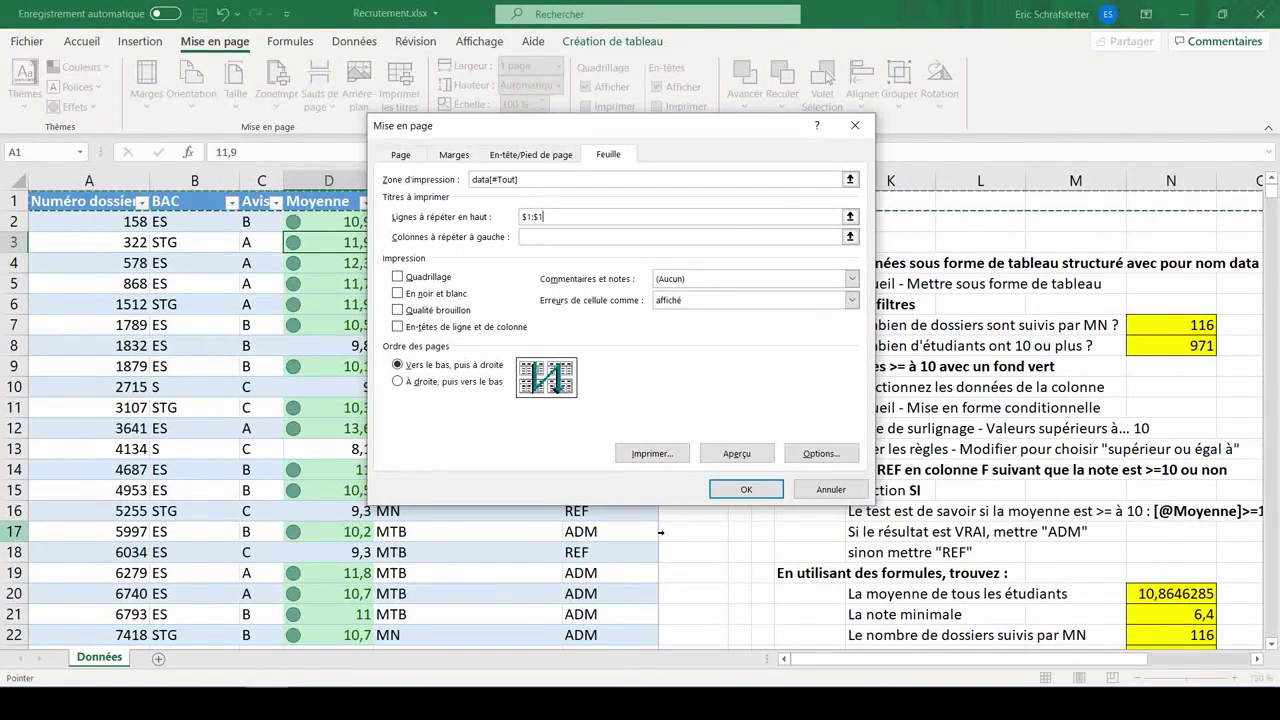
{"action": "left_click", "coordinate": [754, 456]}
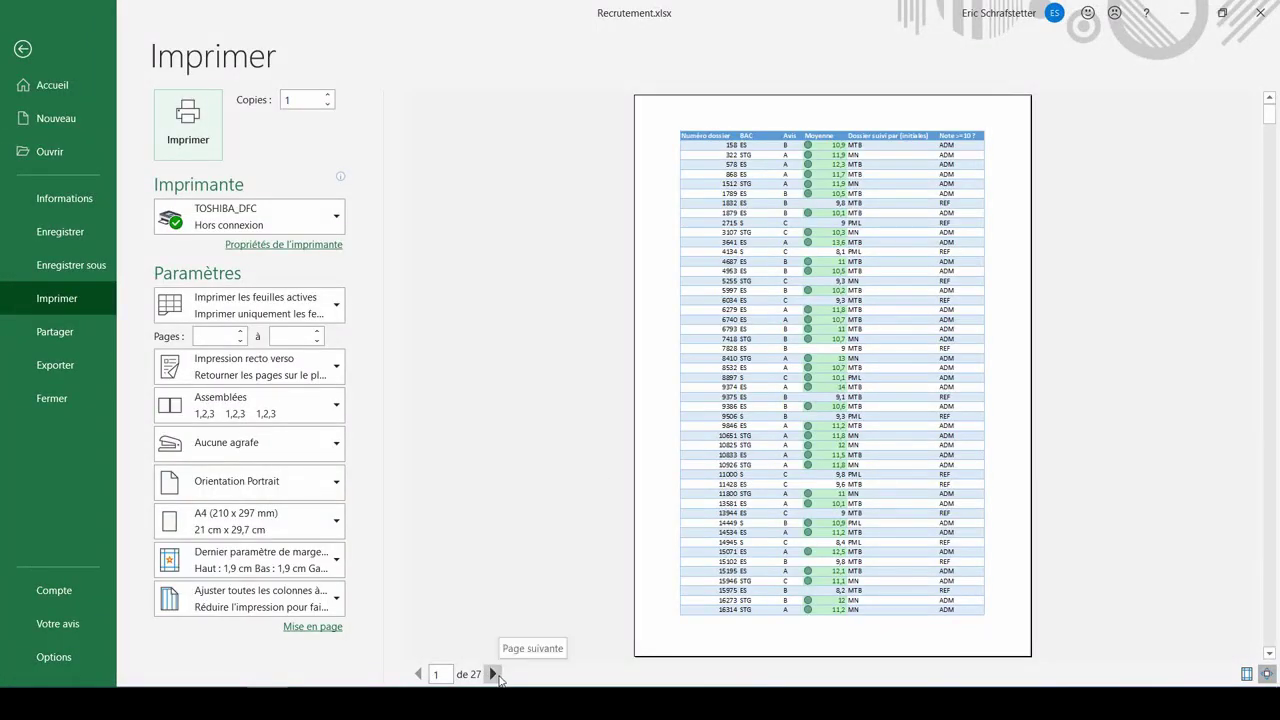
Step: Confirm page 2 starts with the header row, view the PDF export options, then return to the worksheet
{"action": "left_click", "coordinate": [494, 674]}
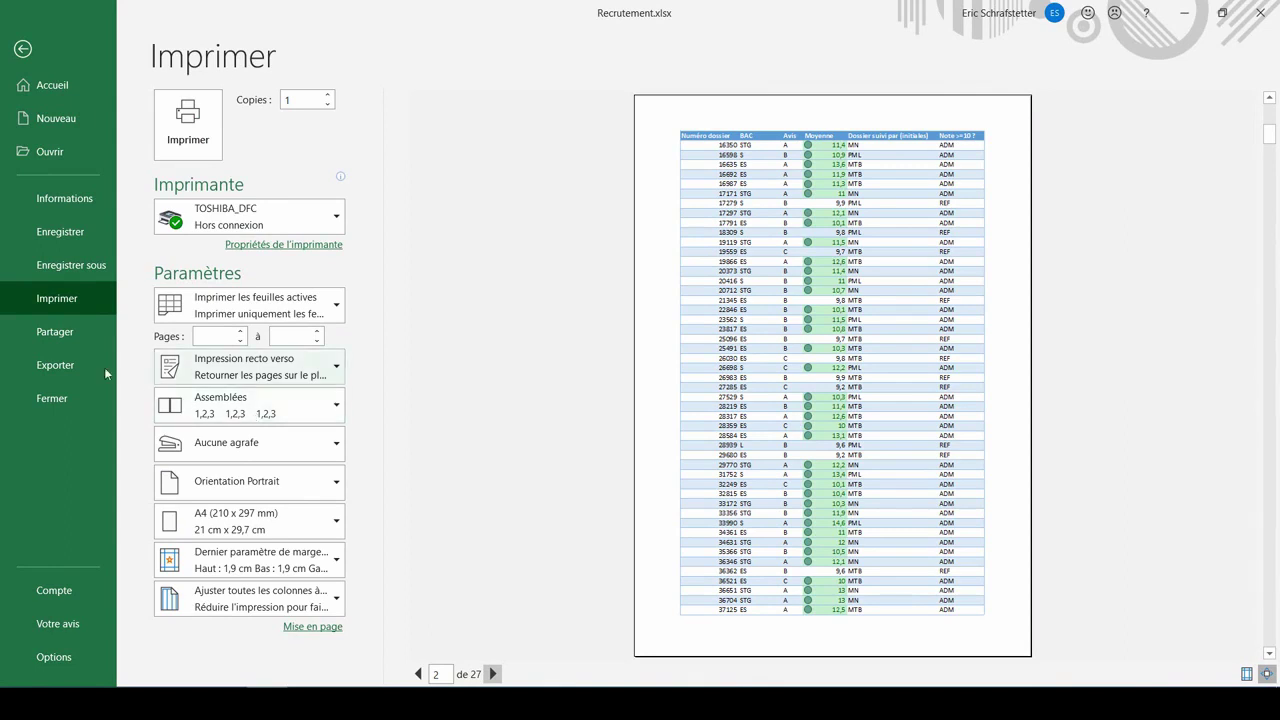
{"action": "left_click", "coordinate": [57, 368]}
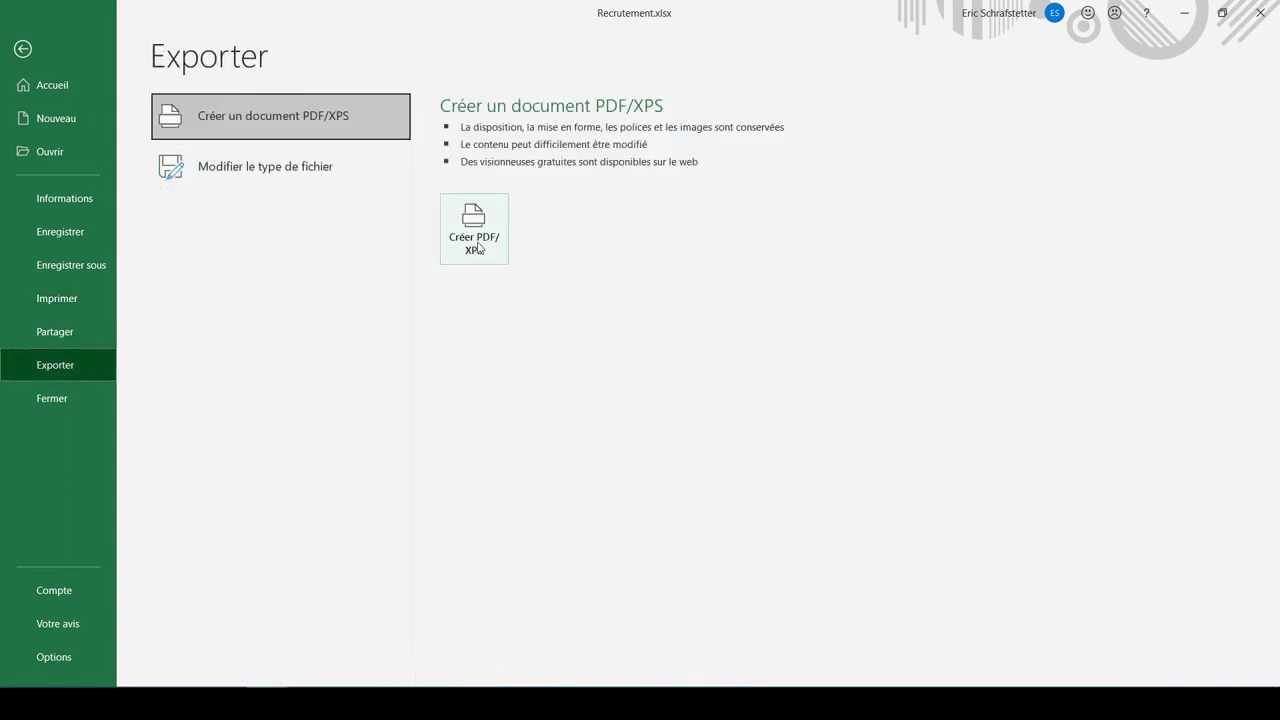
{"action": "left_click", "coordinate": [21, 50]}
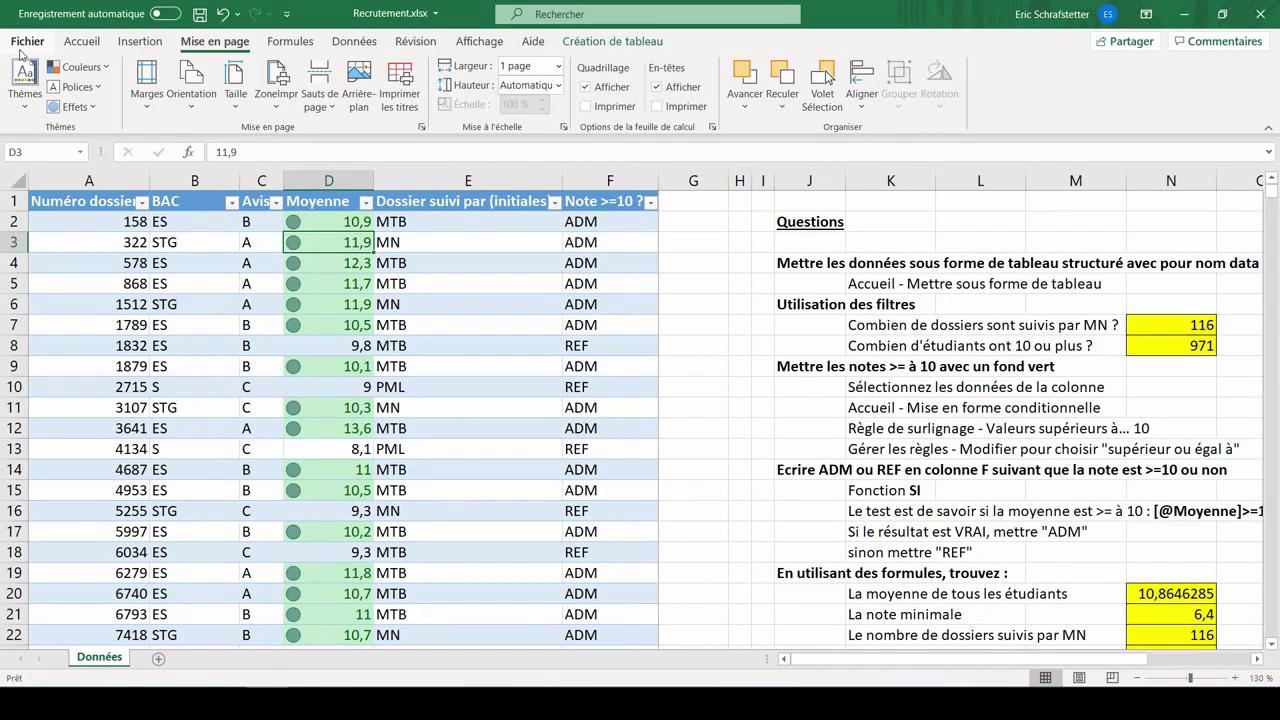